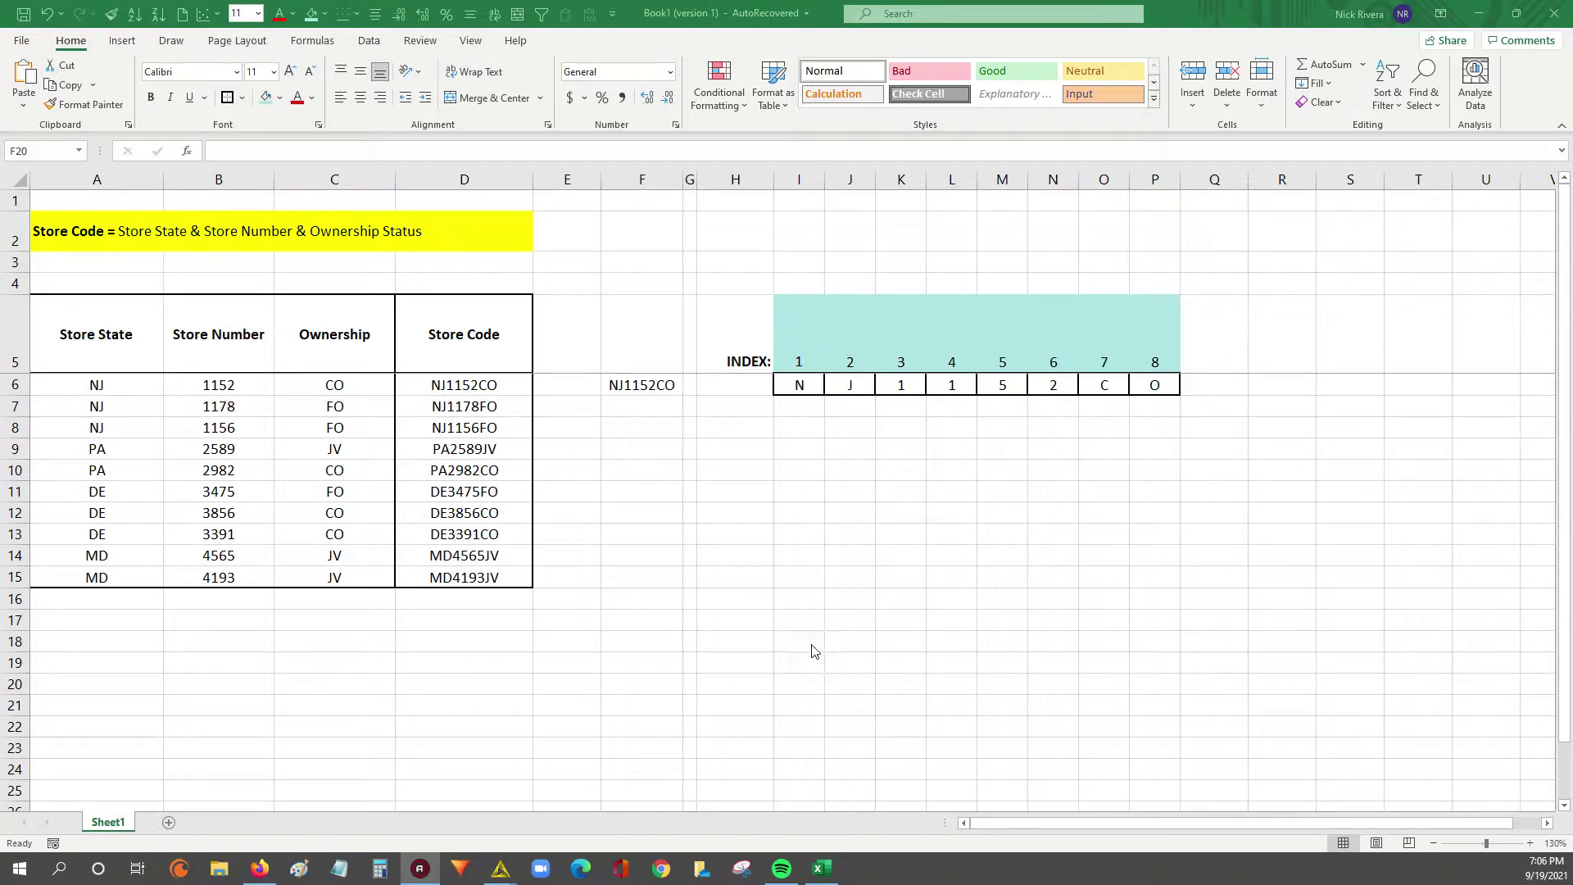
Bring the Knime Tutorials 2 workflow window in KNIME to the front
{"action": "mouse_move", "coordinate": [500, 869]}
{"action": "left_click", "coordinate": [153, 820]}
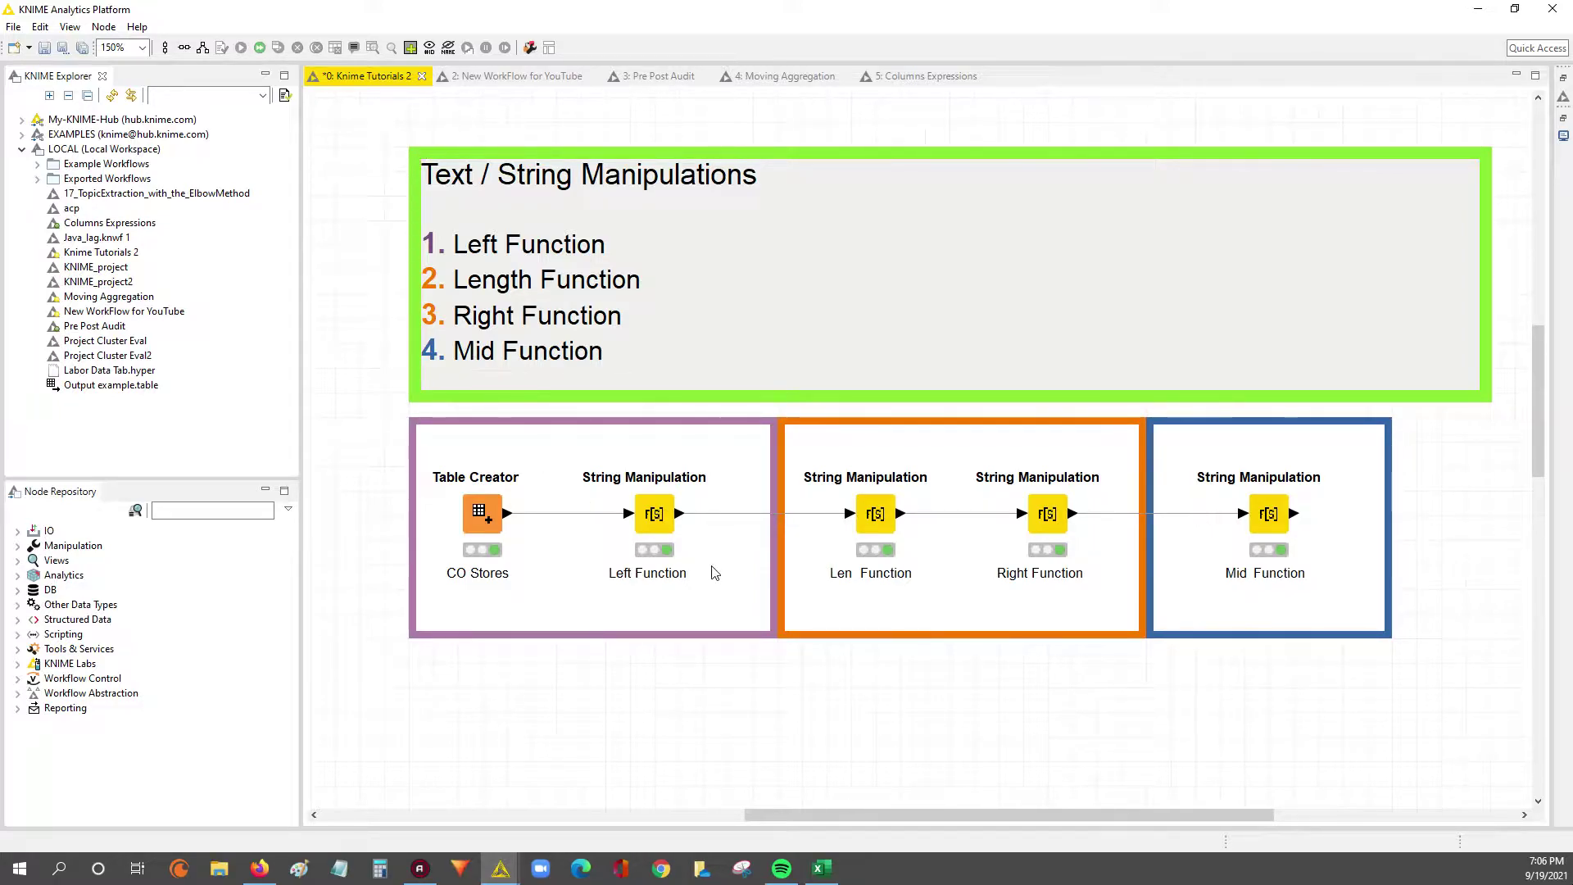
Return to the Excel workbook showing the Store Code table
{"action": "left_click", "coordinate": [813, 869]}
Highlight the Store State, Store Number, Ownership and Store Code columns of the table
{"action": "left_click", "coordinate": [312, 684]}
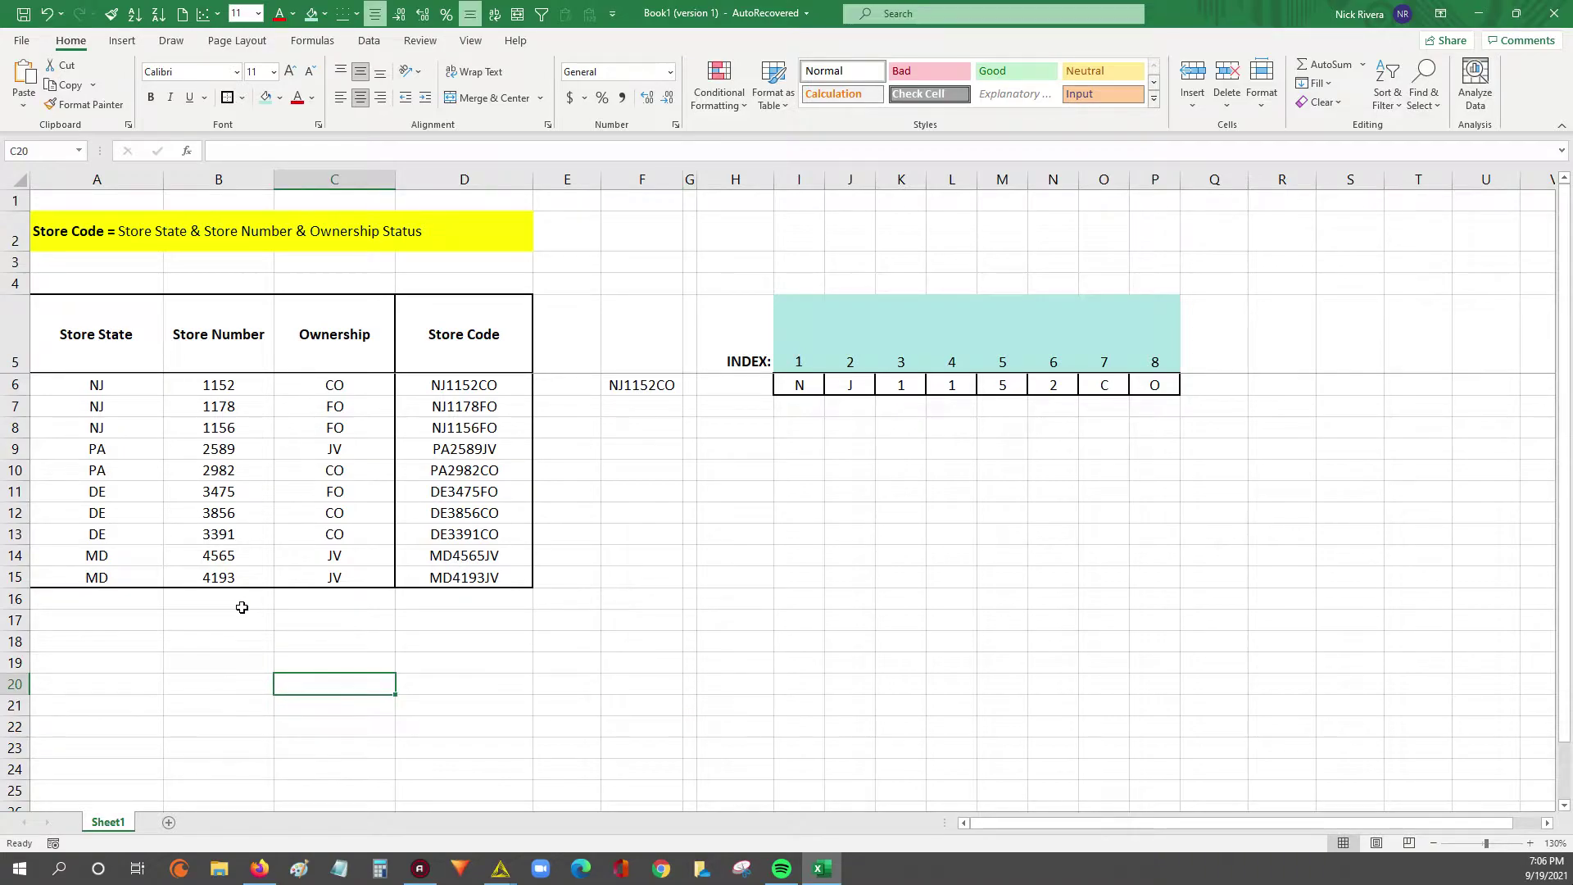
{"action": "scroll", "coordinate": [242, 608], "scroll_direction": "up", "scroll_amount": 1, "text": "ctrl"}
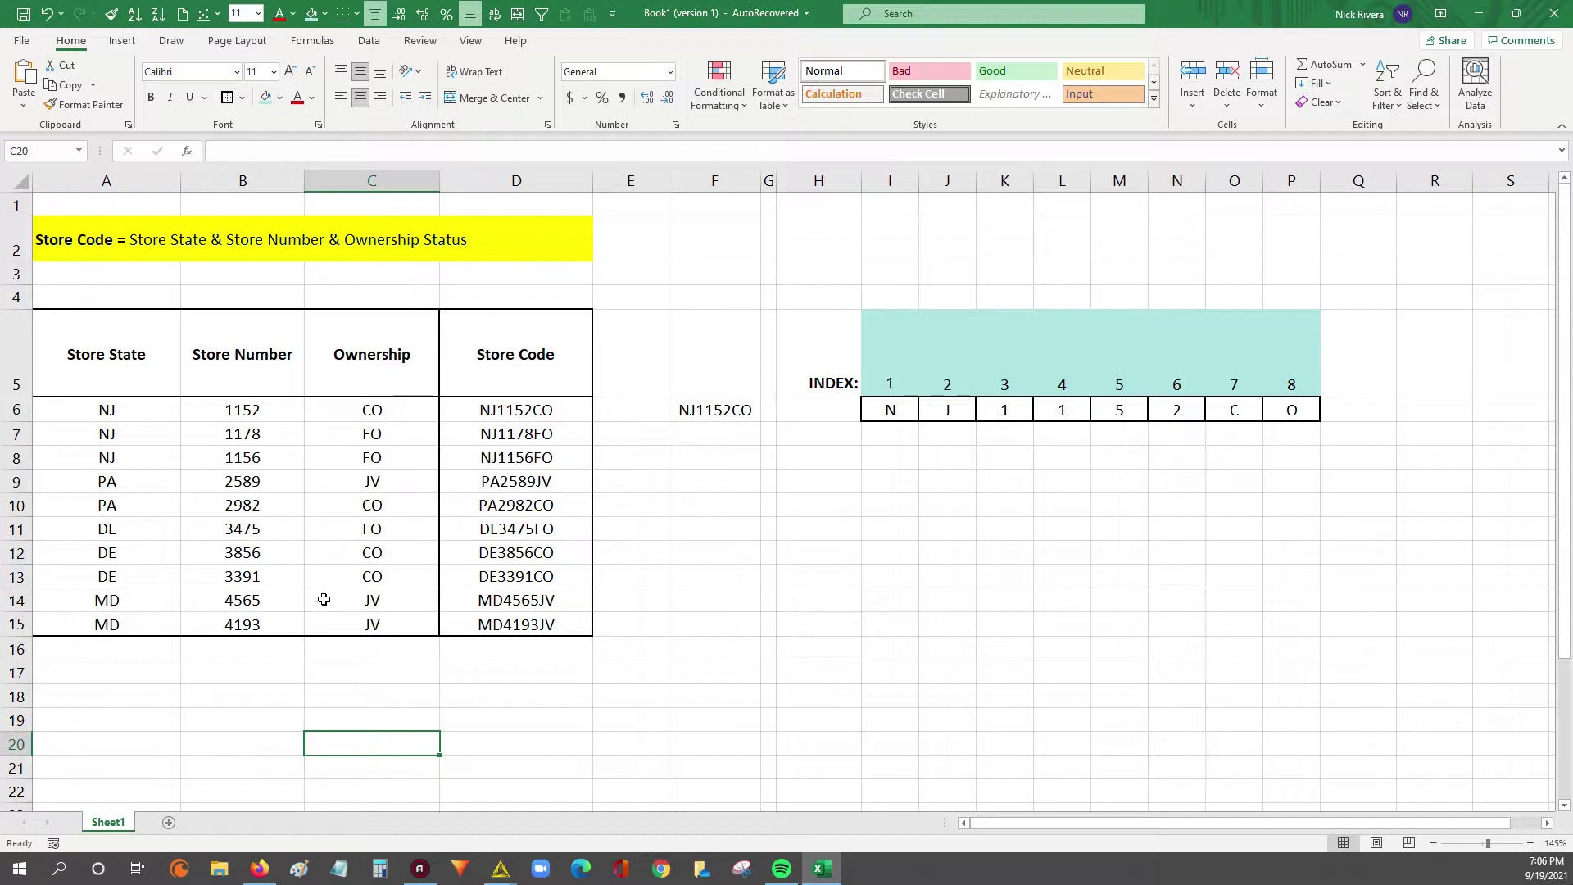
{"action": "left_click_drag", "start_coordinate": [78, 359], "coordinate": [224, 509]}
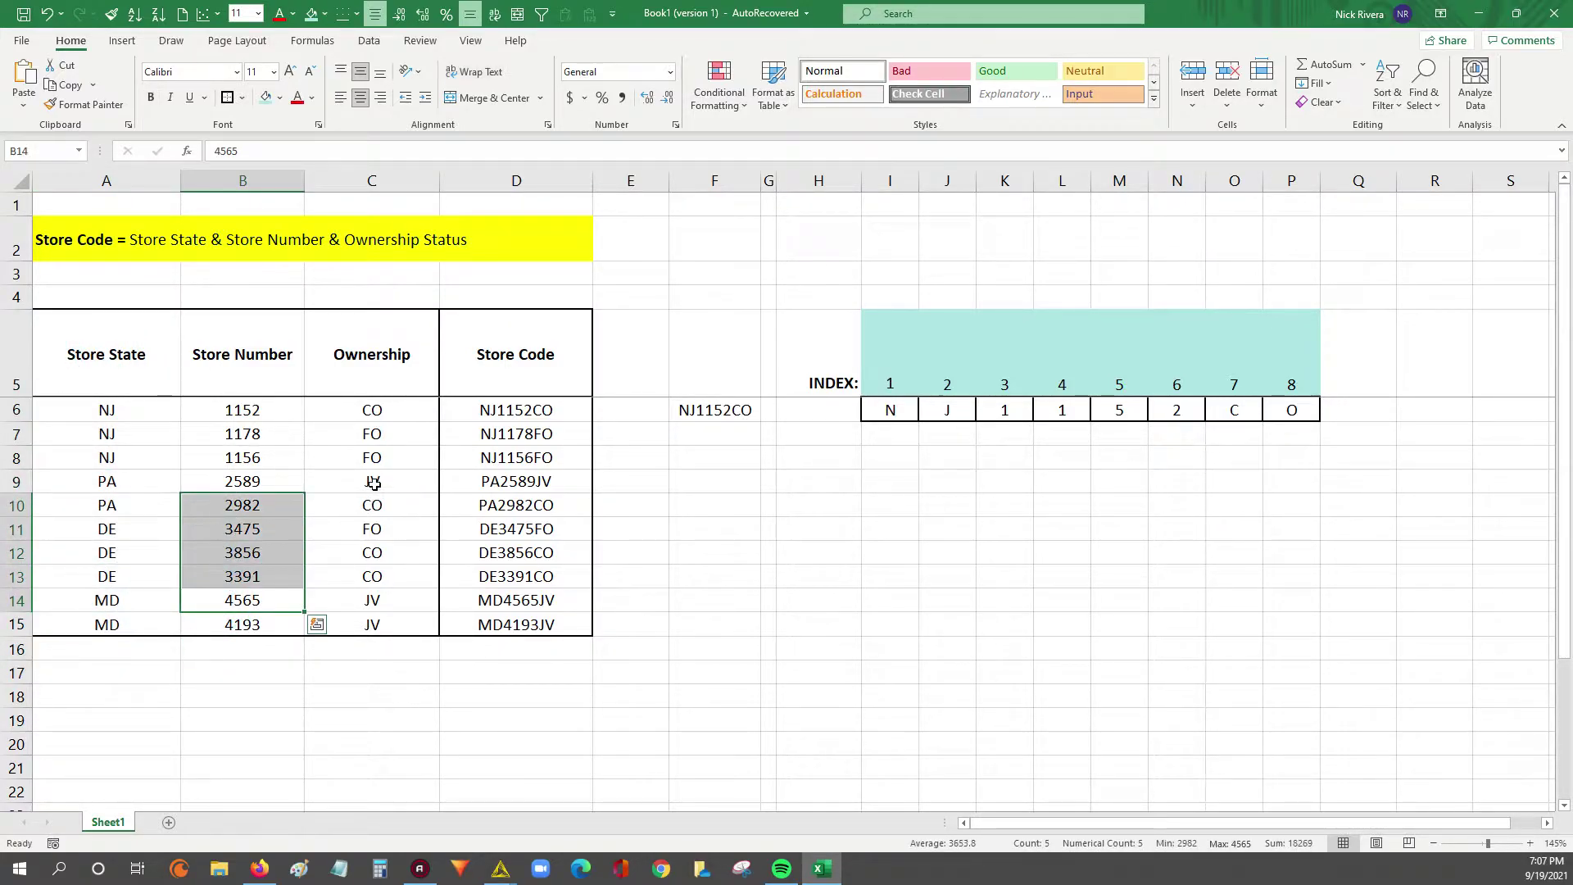
{"action": "left_click_drag", "start_coordinate": [373, 410], "coordinate": [377, 624]}
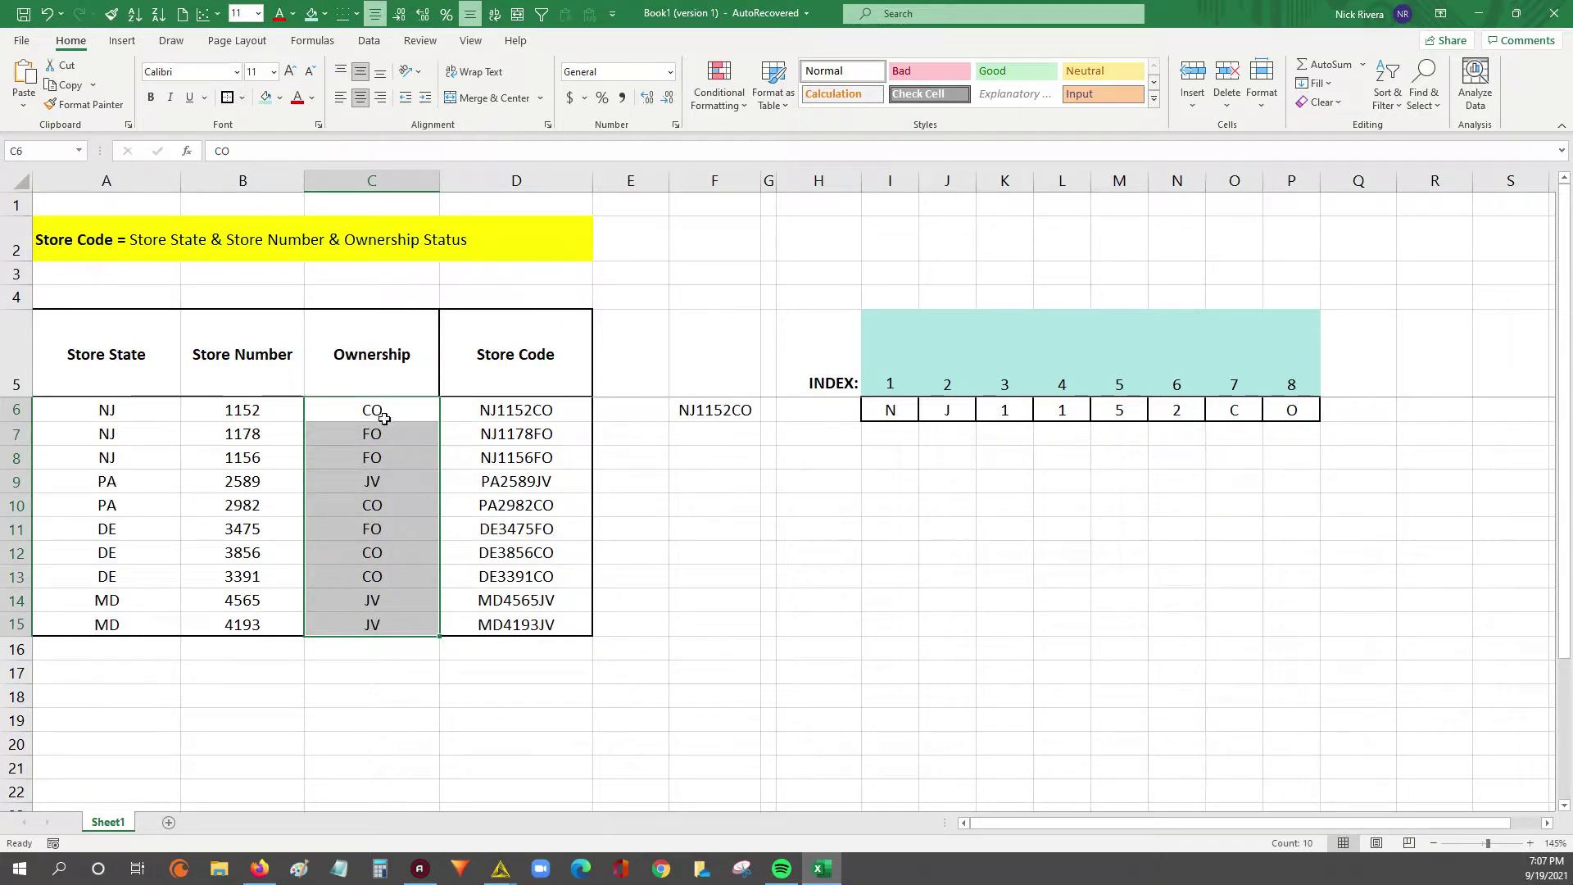
{"action": "left_click_drag", "start_coordinate": [492, 434], "coordinate": [503, 481]}
{"action": "left_click", "coordinate": [491, 502]}
{"action": "left_click", "coordinate": [509, 385]}
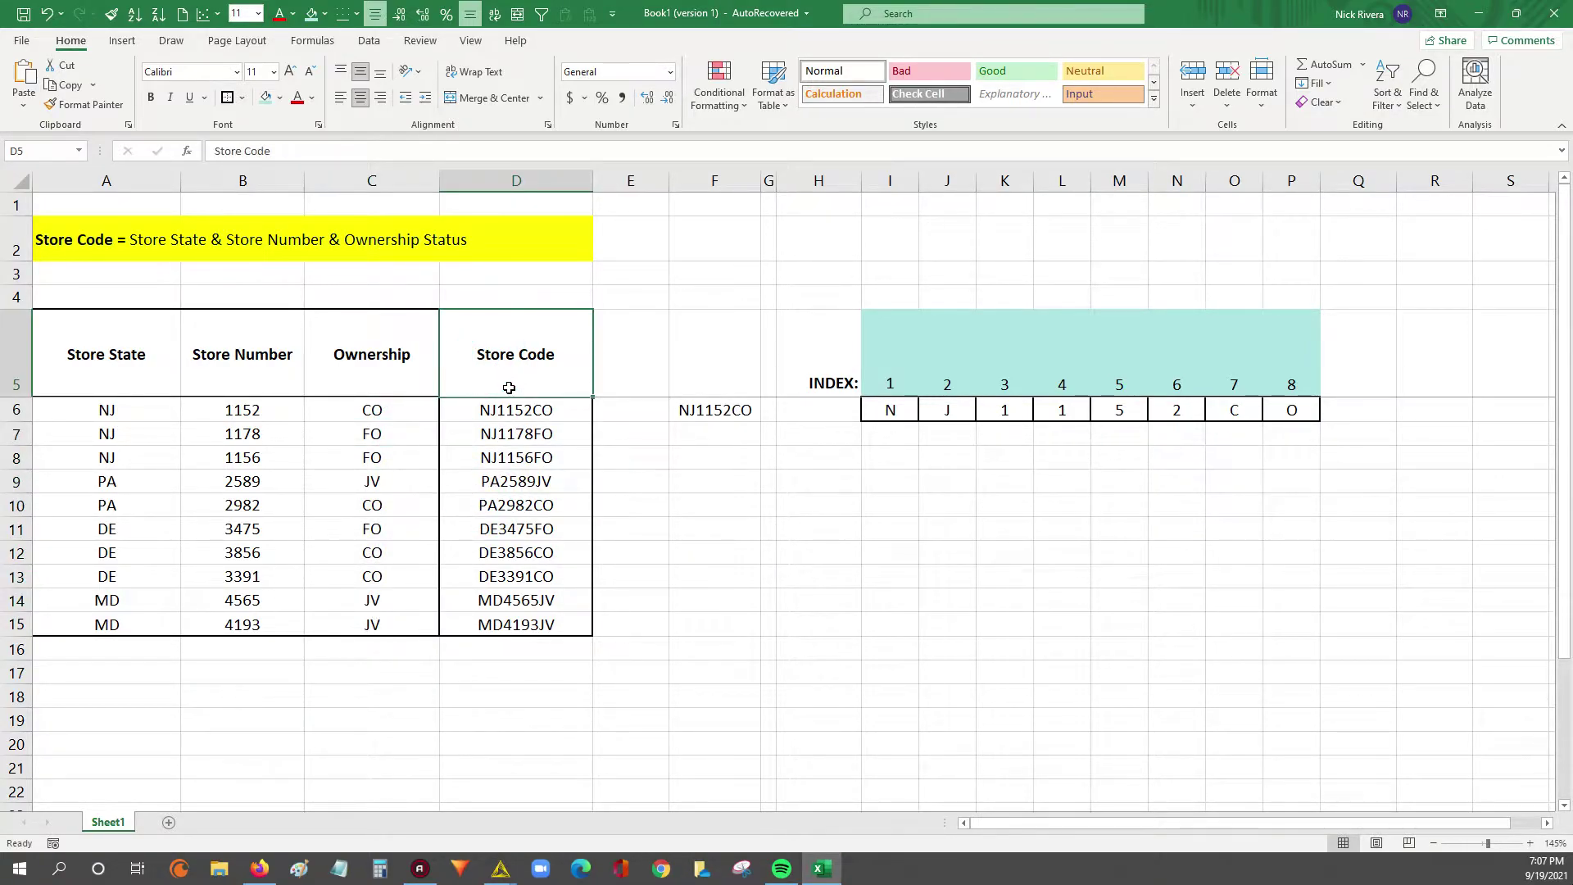
{"action": "left_click_drag", "start_coordinate": [509, 391], "coordinate": [516, 627]}
Inspect the Store Code formulas in D12, D8 and D9 among the D6:D15 codes
{"action": "left_click", "coordinate": [505, 547]}
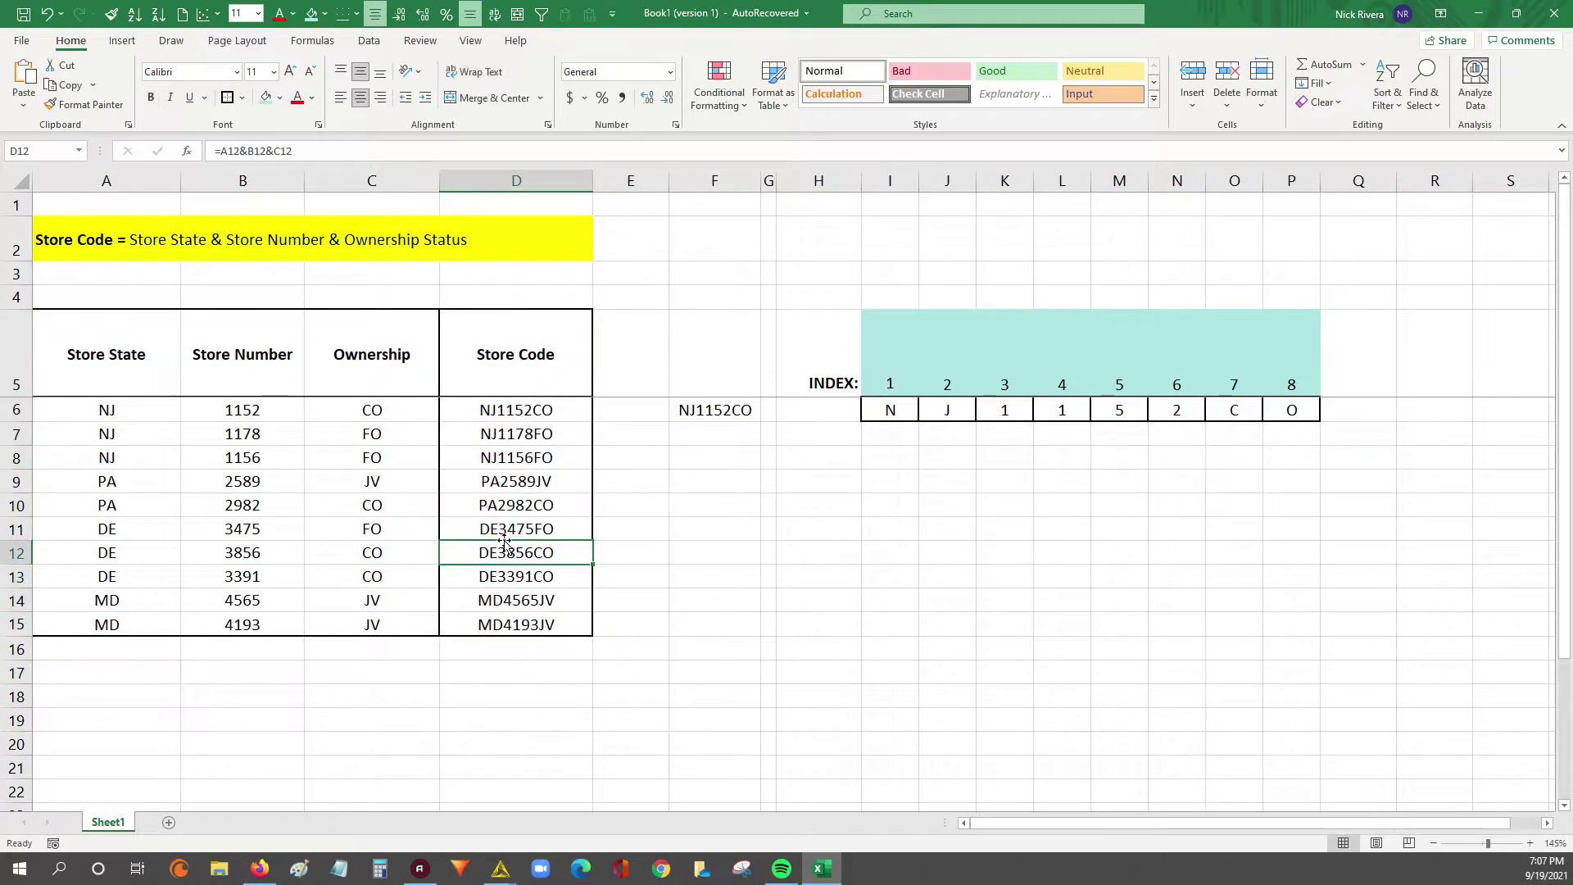
{"action": "left_click", "coordinate": [488, 459]}
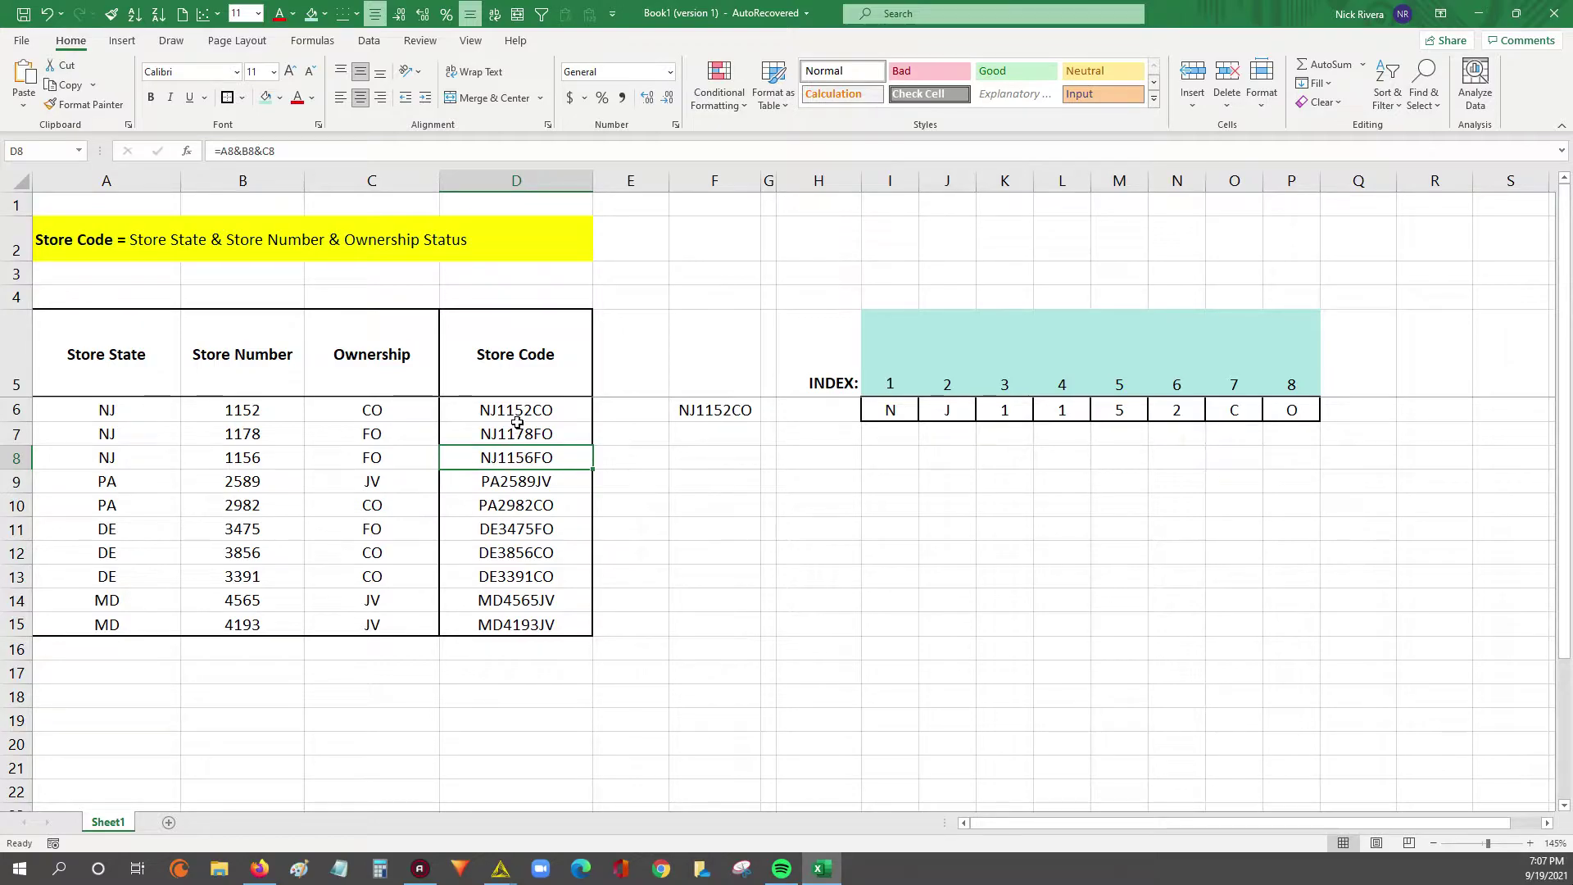
{"action": "left_click_drag", "start_coordinate": [516, 411], "coordinate": [508, 621]}
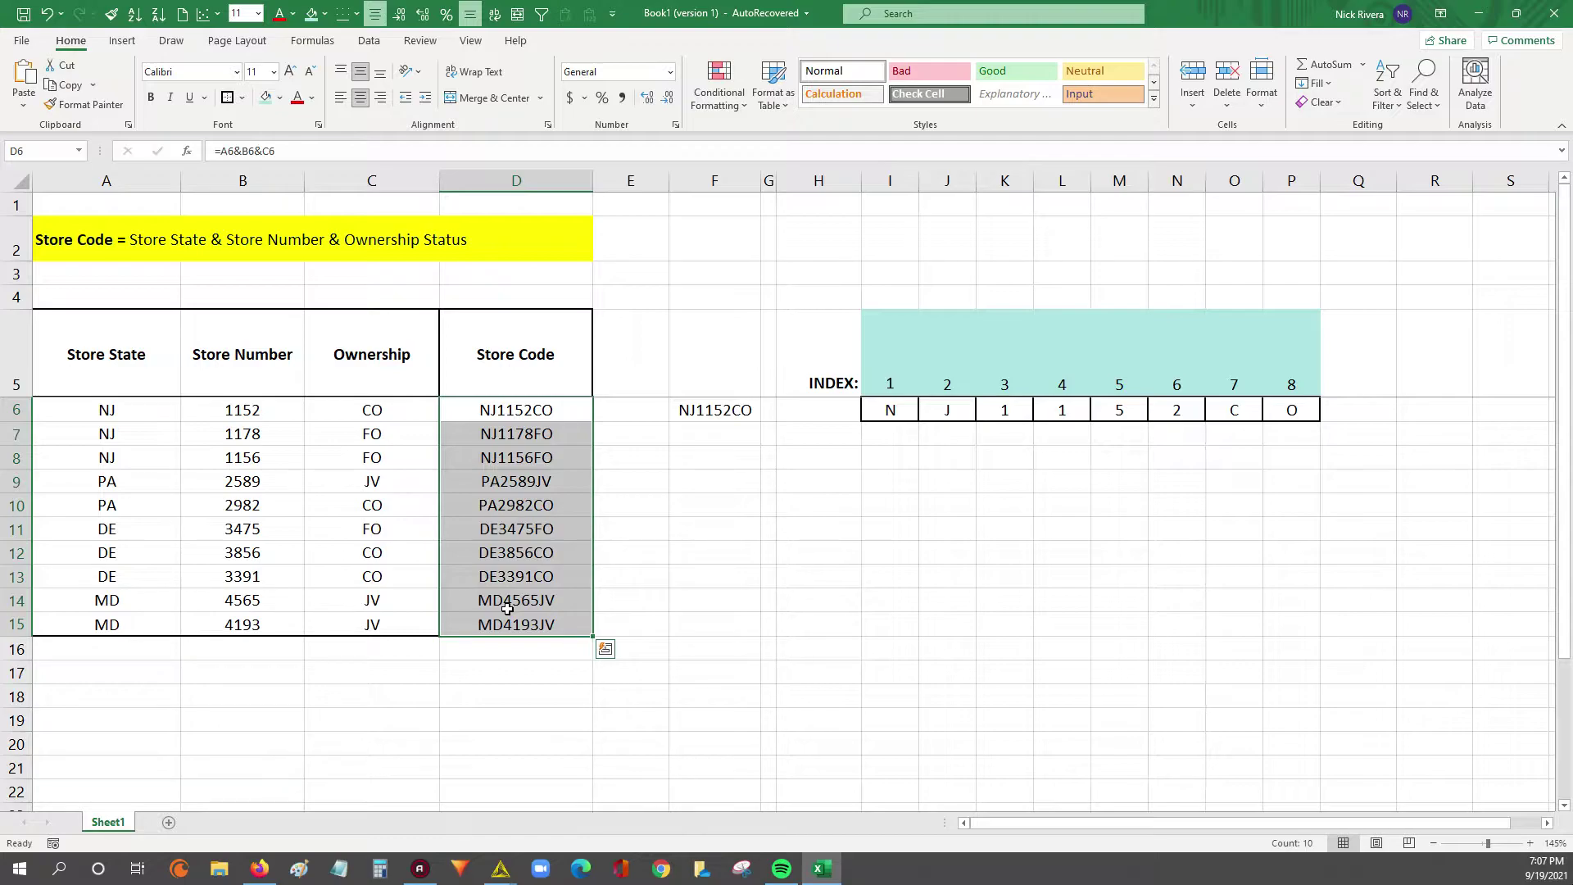
{"action": "left_click_drag", "start_coordinate": [513, 409], "coordinate": [544, 625]}
{"action": "left_click", "coordinate": [511, 487]}
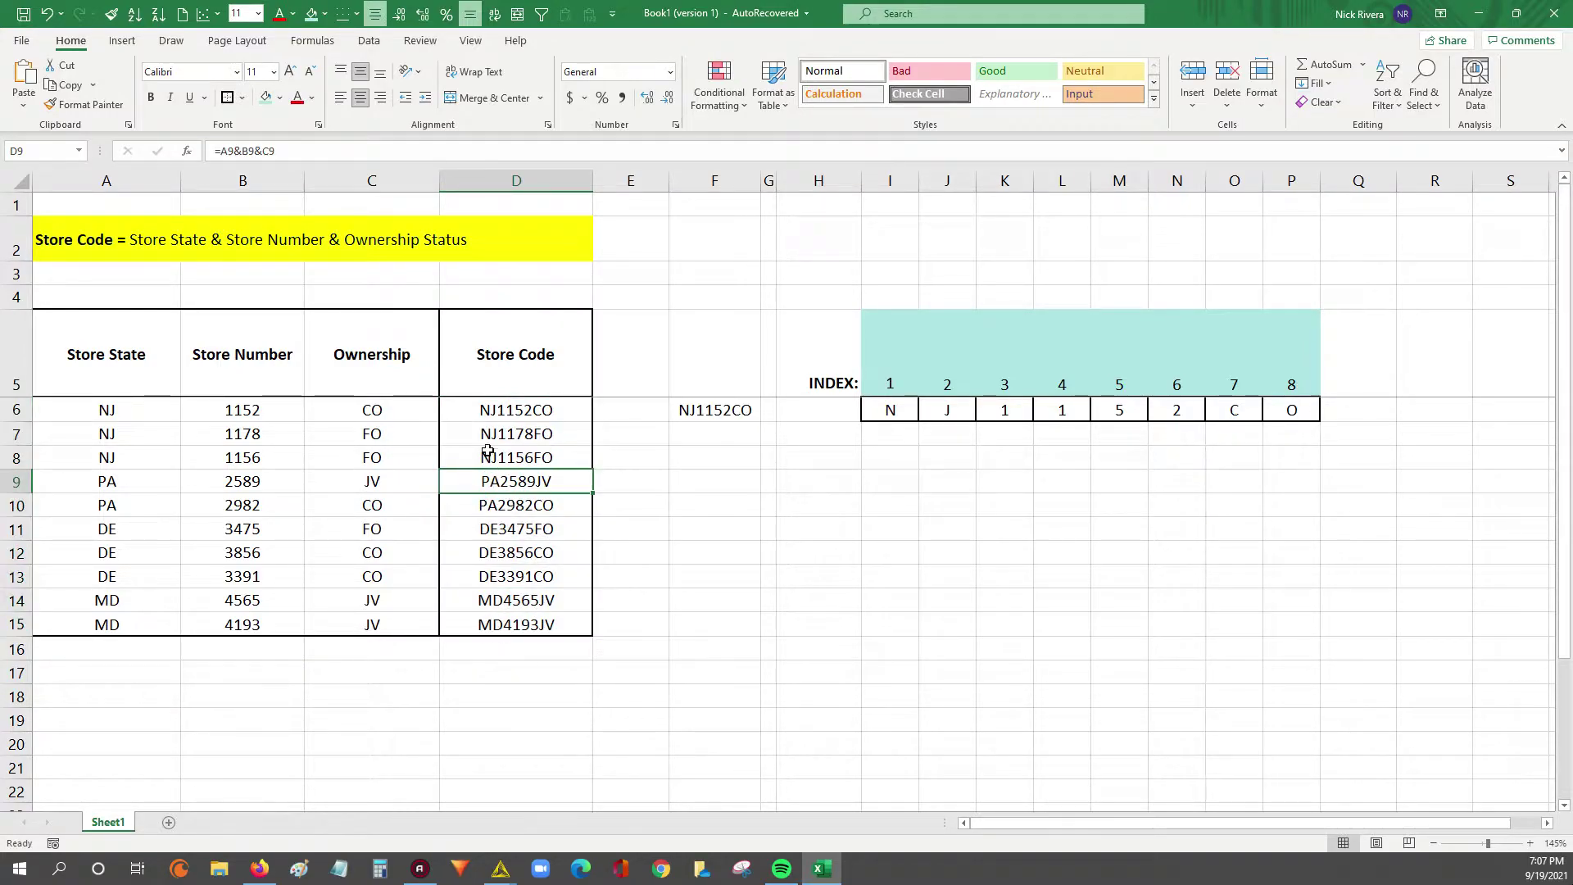
{"action": "left_click_drag", "start_coordinate": [490, 419], "coordinate": [506, 627]}
Trace D7's NJ1178FO back to NJ, 1178 and FO via =A7&B7&C7
{"action": "left_click_drag", "start_coordinate": [54, 237], "coordinate": [494, 238]}
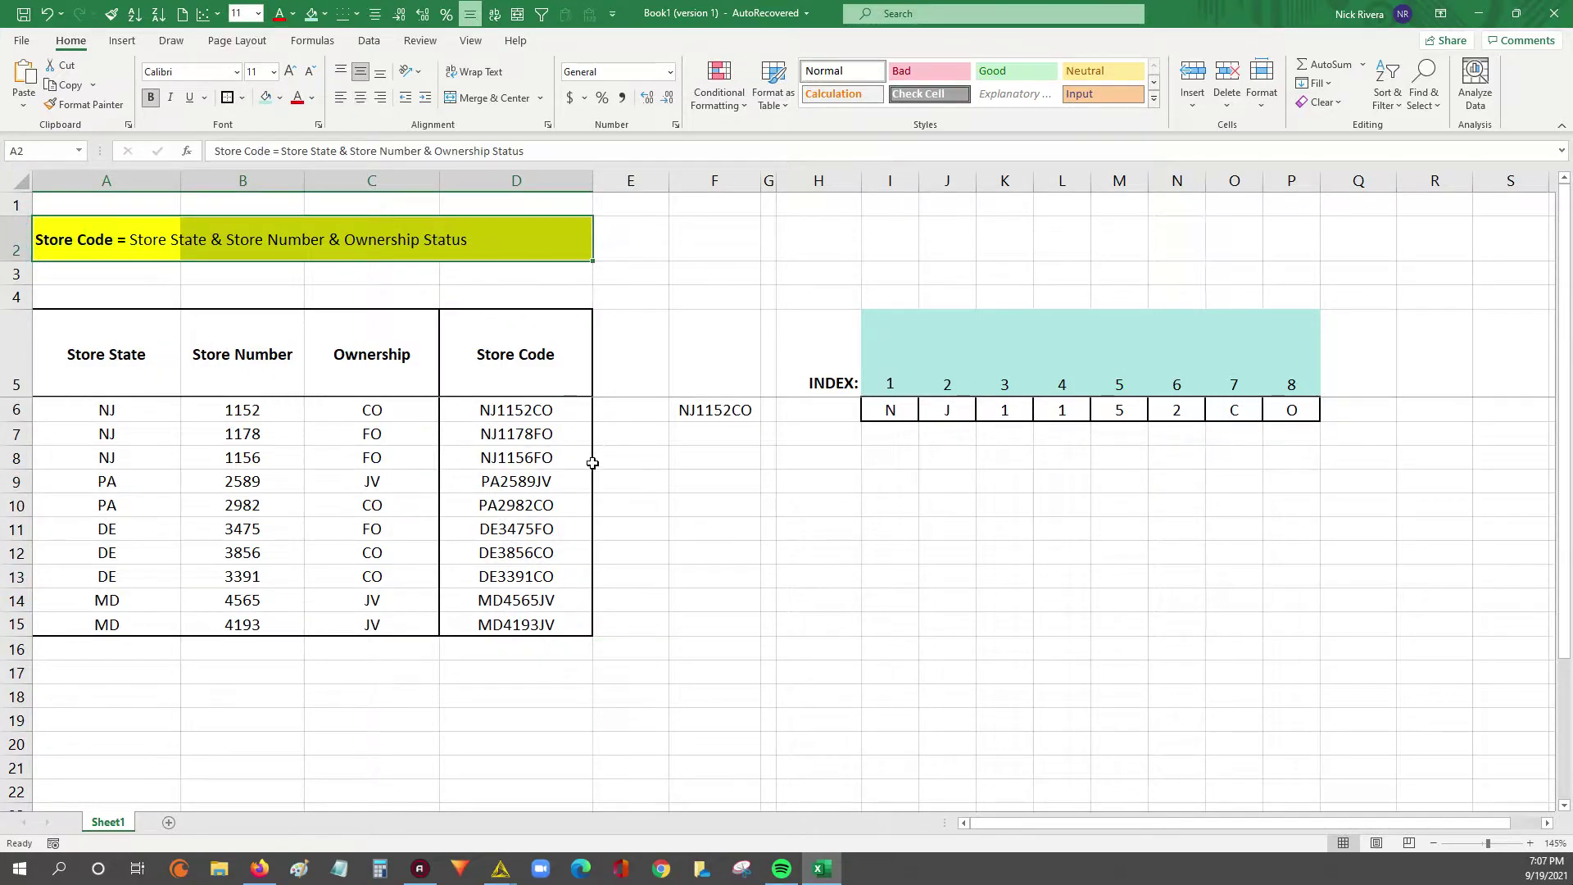
{"action": "left_click_drag", "start_coordinate": [156, 434], "coordinate": [373, 440]}
{"action": "left_click", "coordinate": [538, 437]}
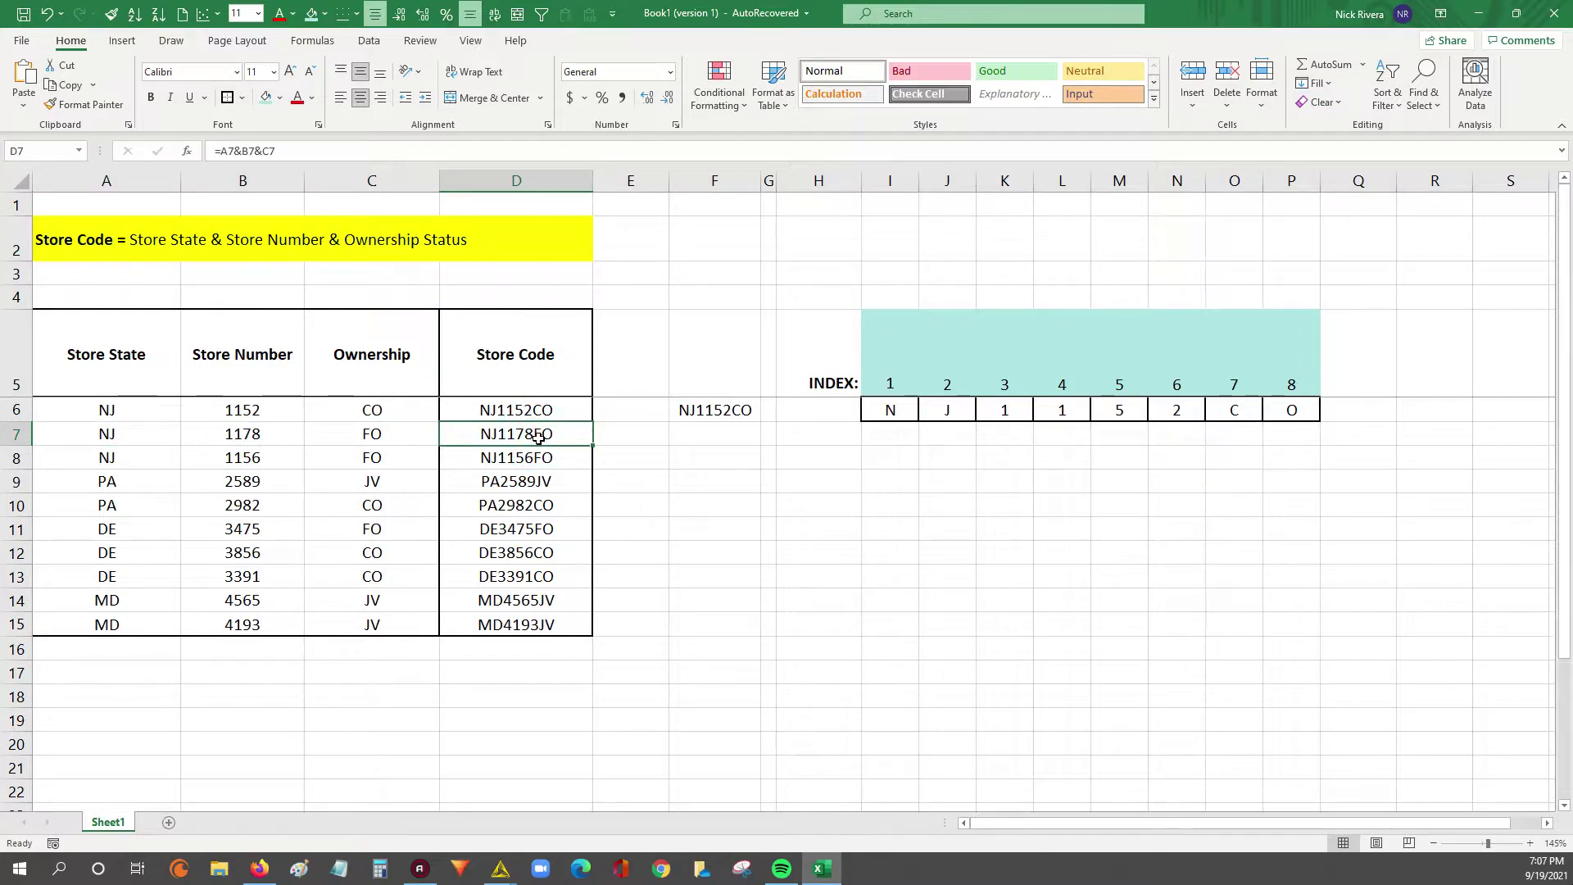
{"action": "left_click", "coordinate": [105, 243]}
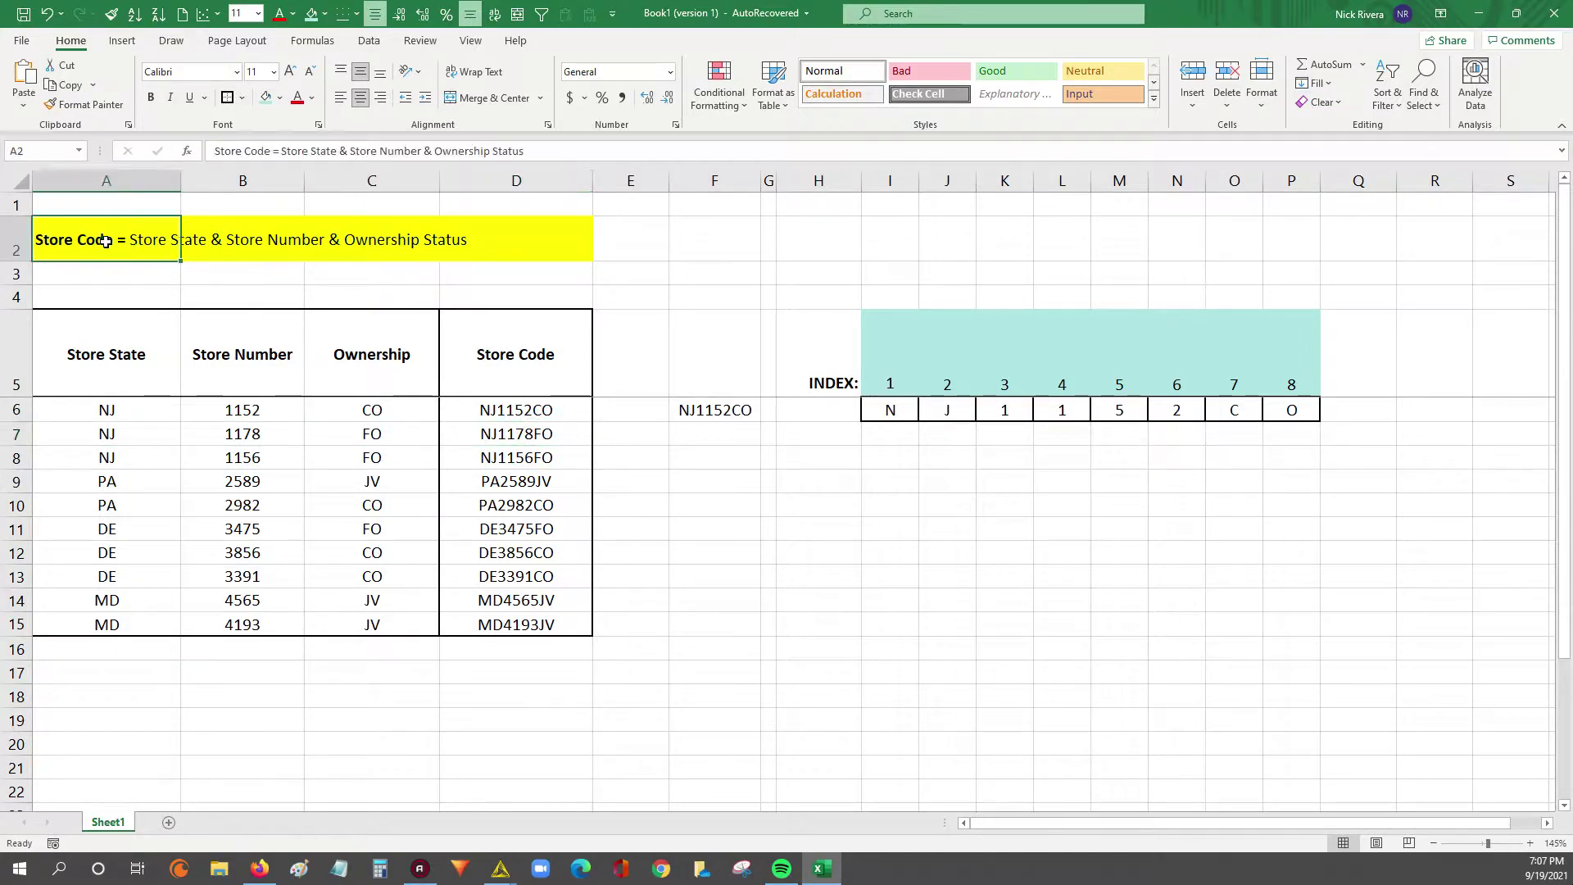
{"action": "left_click", "coordinate": [132, 432]}
{"action": "left_click", "coordinate": [260, 433]}
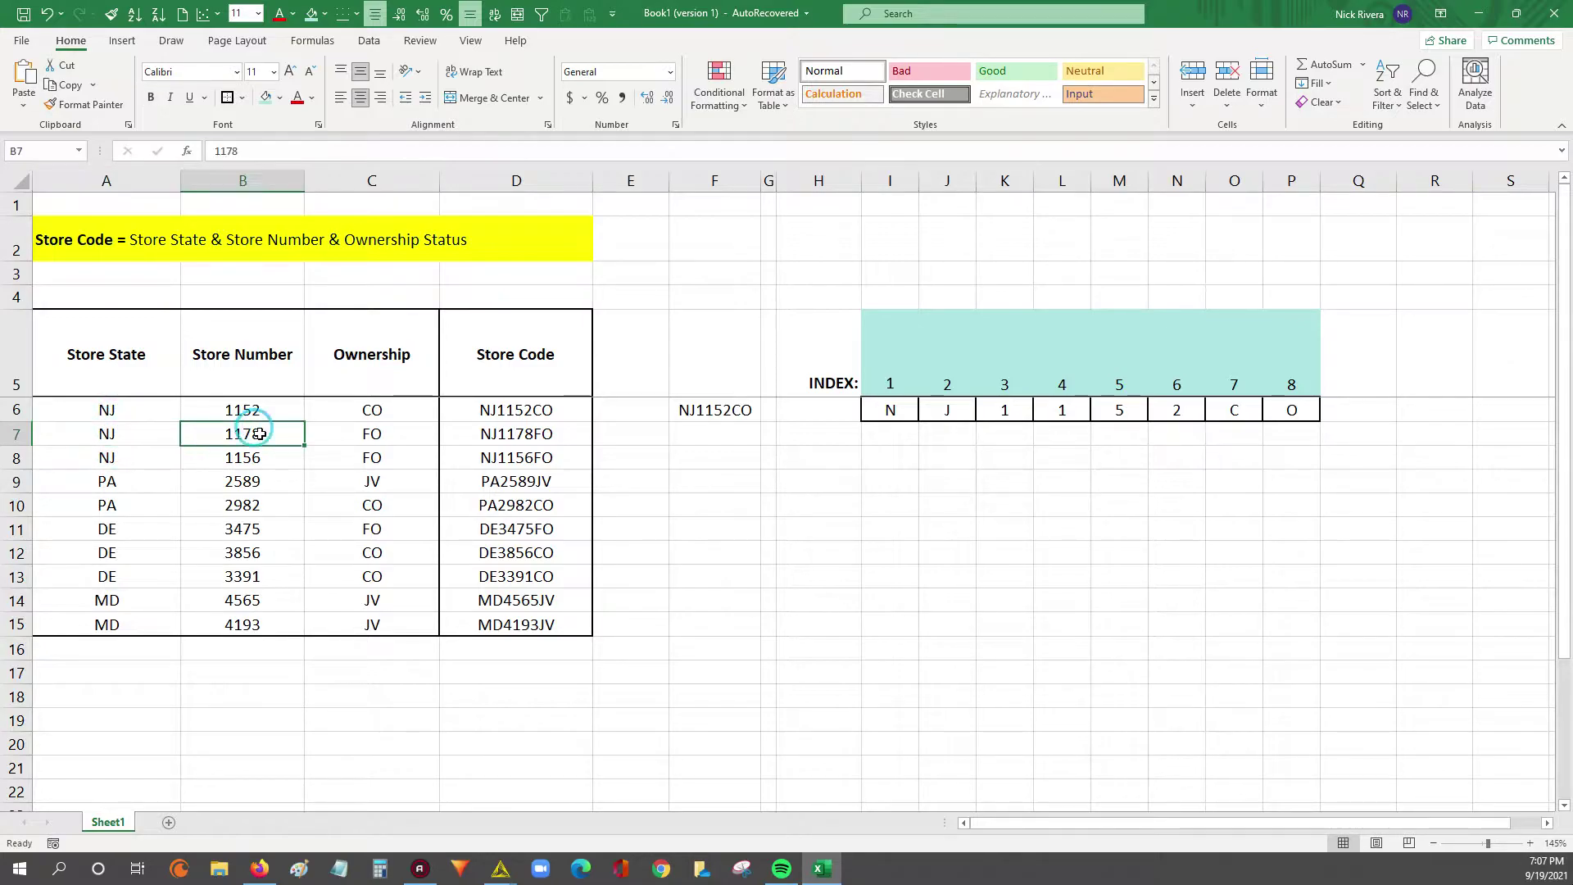
{"action": "left_click", "coordinate": [376, 439]}
{"action": "left_click", "coordinate": [519, 440]}
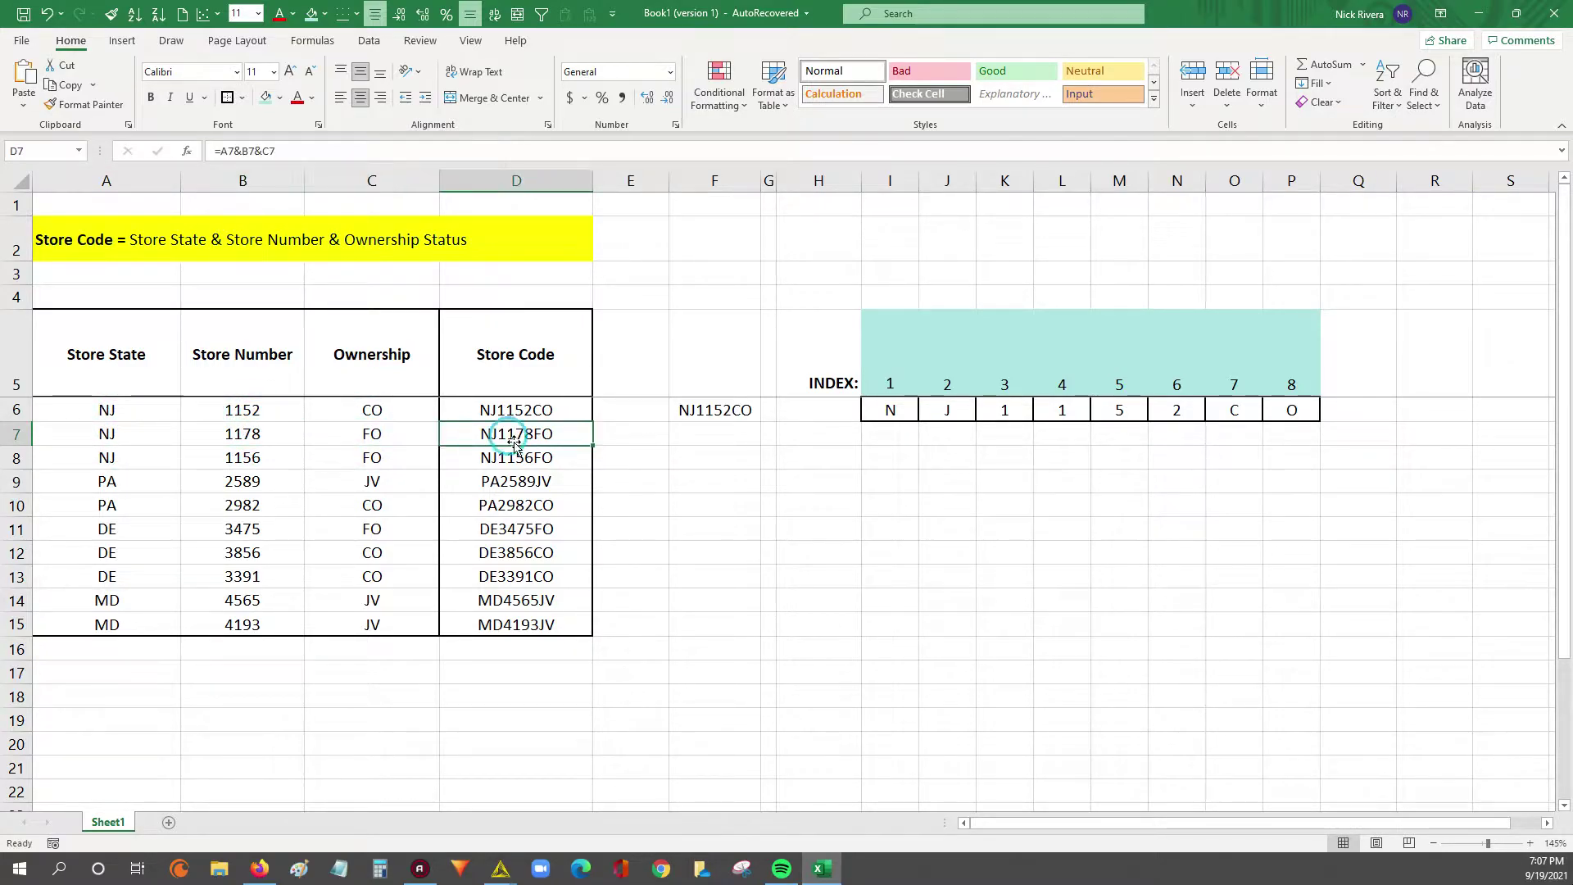
{"action": "left_click", "coordinate": [350, 153]}
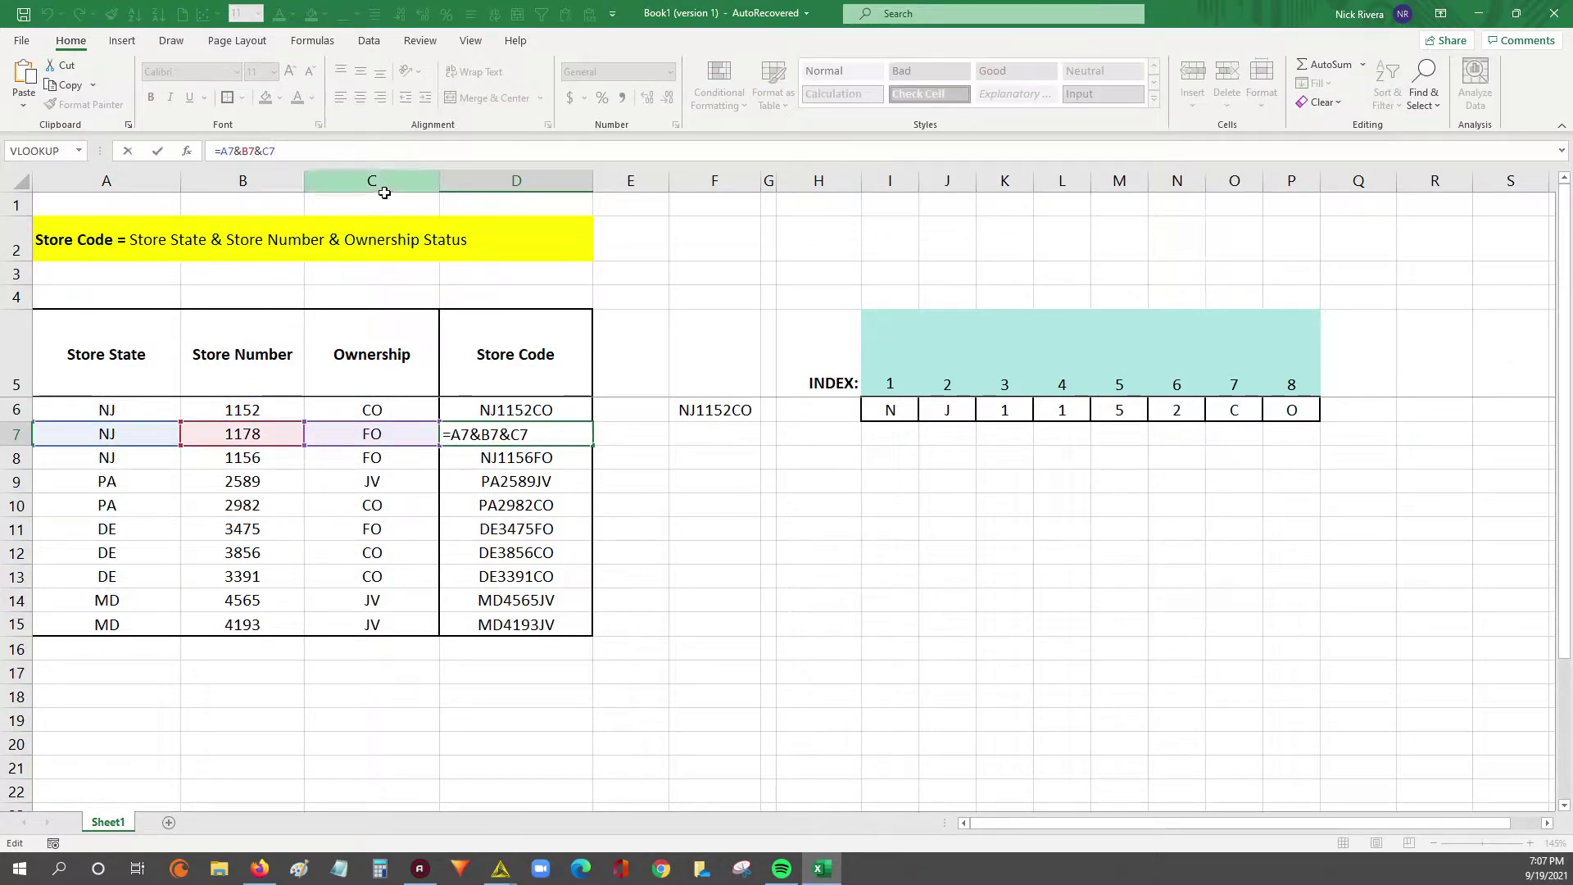
{"action": "key", "text": "Escape"}
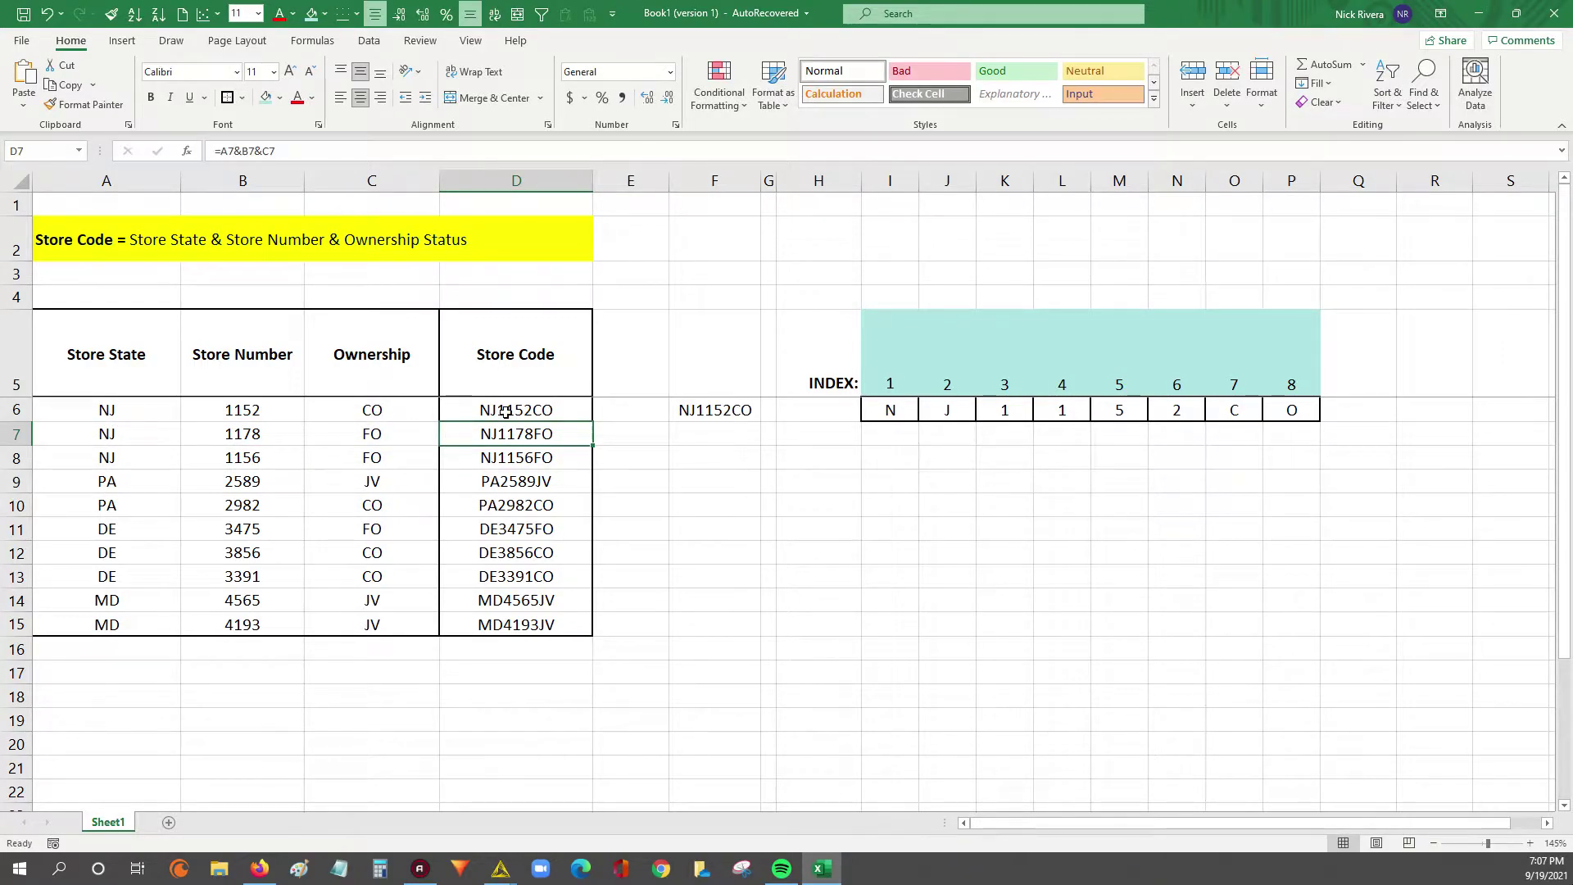
{"action": "left_click_drag", "start_coordinate": [506, 412], "coordinate": [519, 631]}
{"action": "left_click_drag", "start_coordinate": [517, 369], "coordinate": [517, 627]}
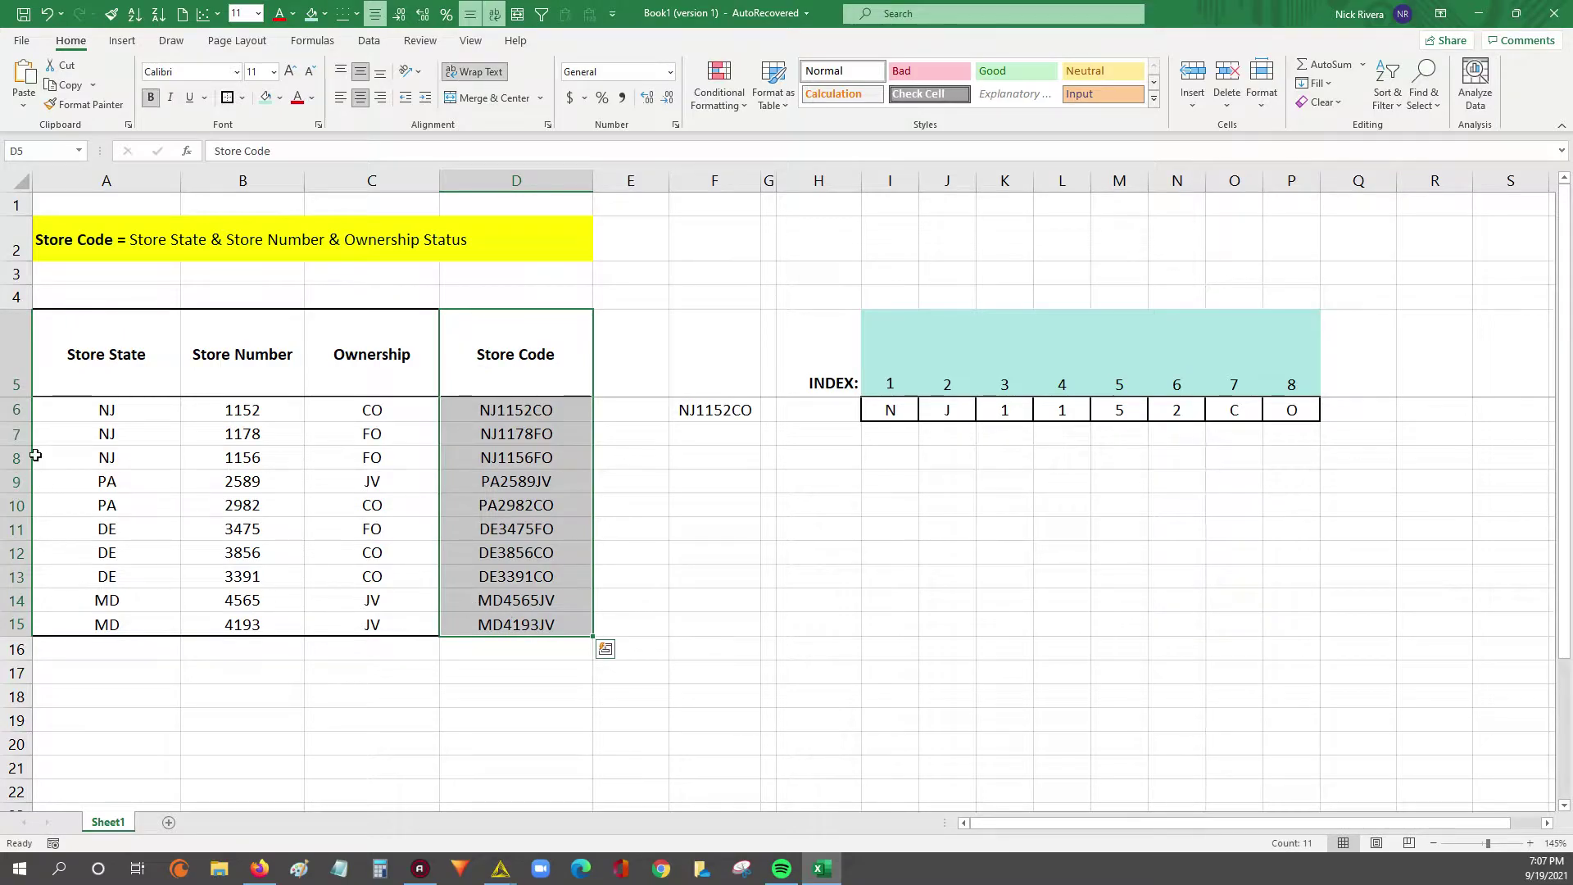
{"action": "left_click_drag", "start_coordinate": [91, 360], "coordinate": [401, 617]}
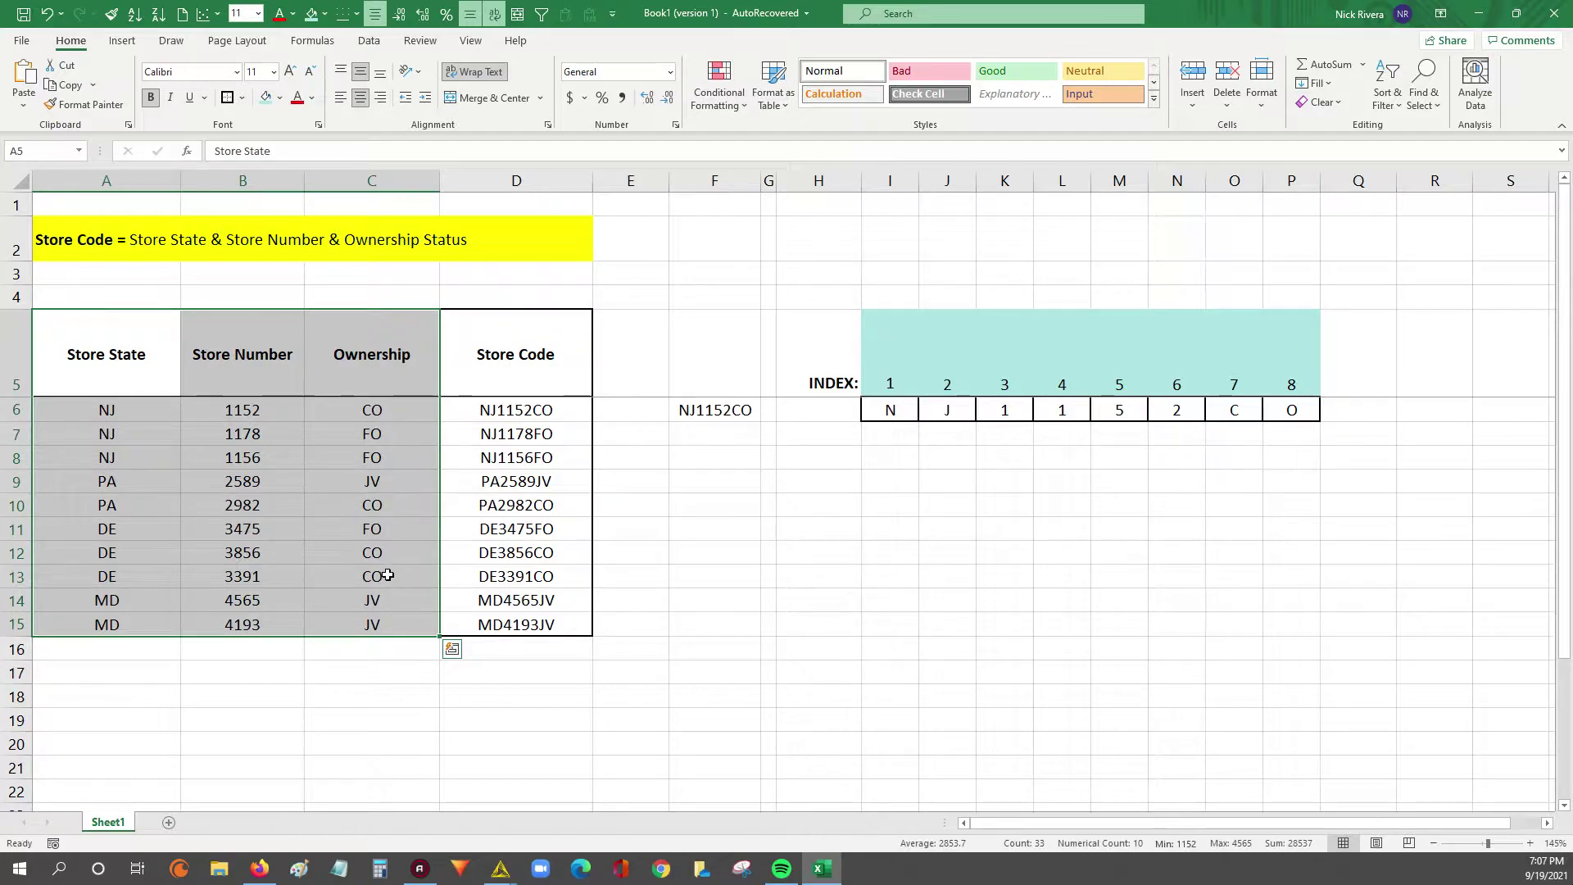
{"action": "left_click_drag", "start_coordinate": [86, 410], "coordinate": [422, 620]}
{"action": "left_click_drag", "start_coordinate": [519, 410], "coordinate": [540, 618]}
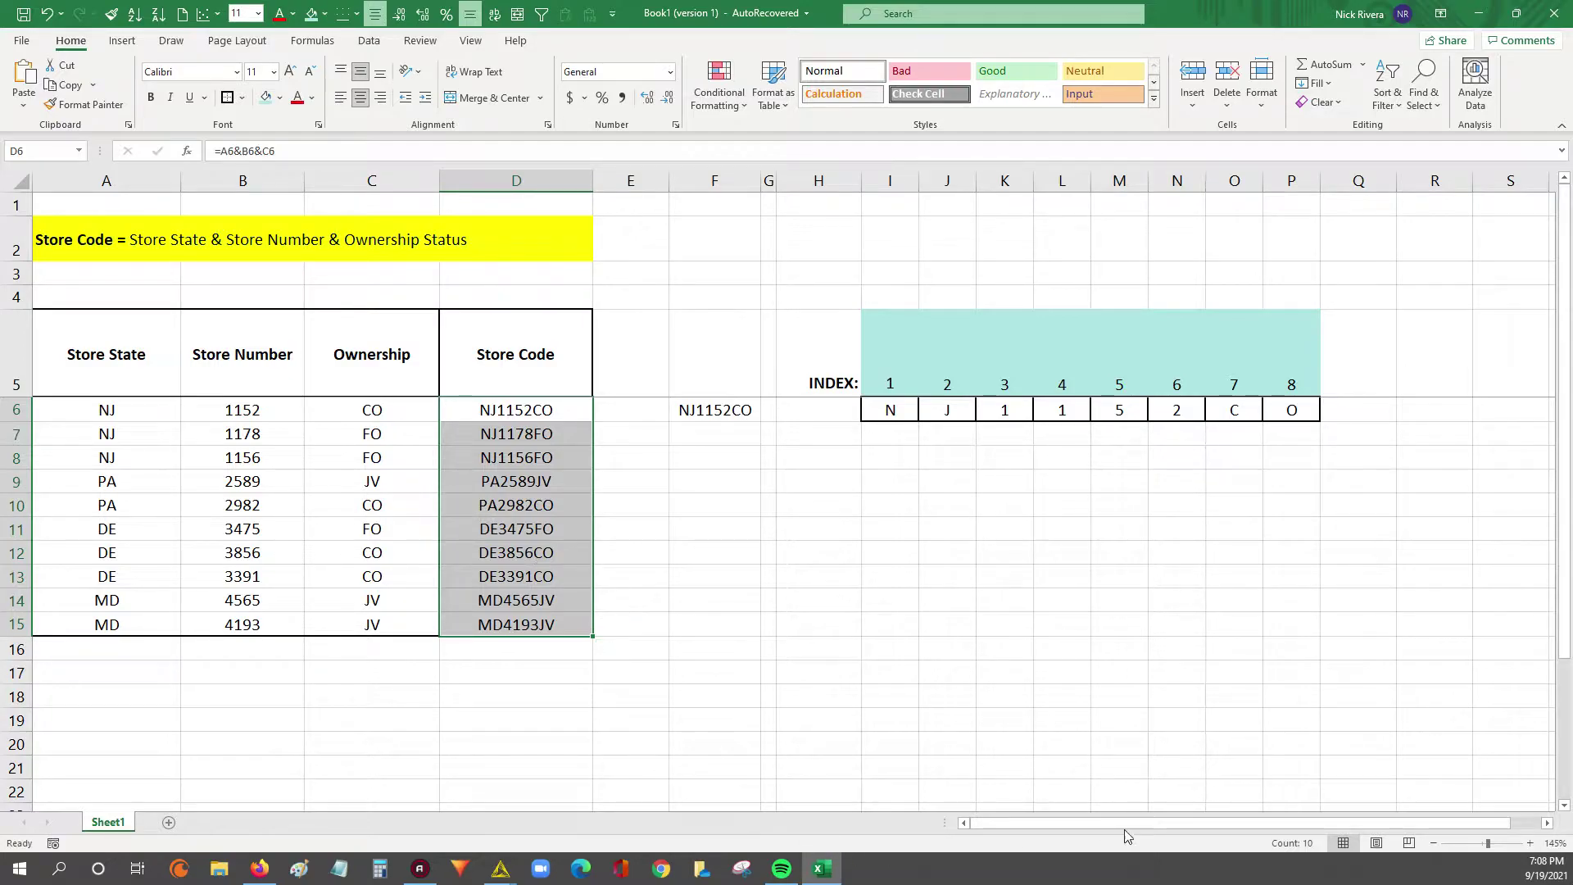
{"action": "left_click_drag", "start_coordinate": [1121, 826], "coordinate": [1107, 836]}
{"action": "left_click", "coordinate": [470, 411]}
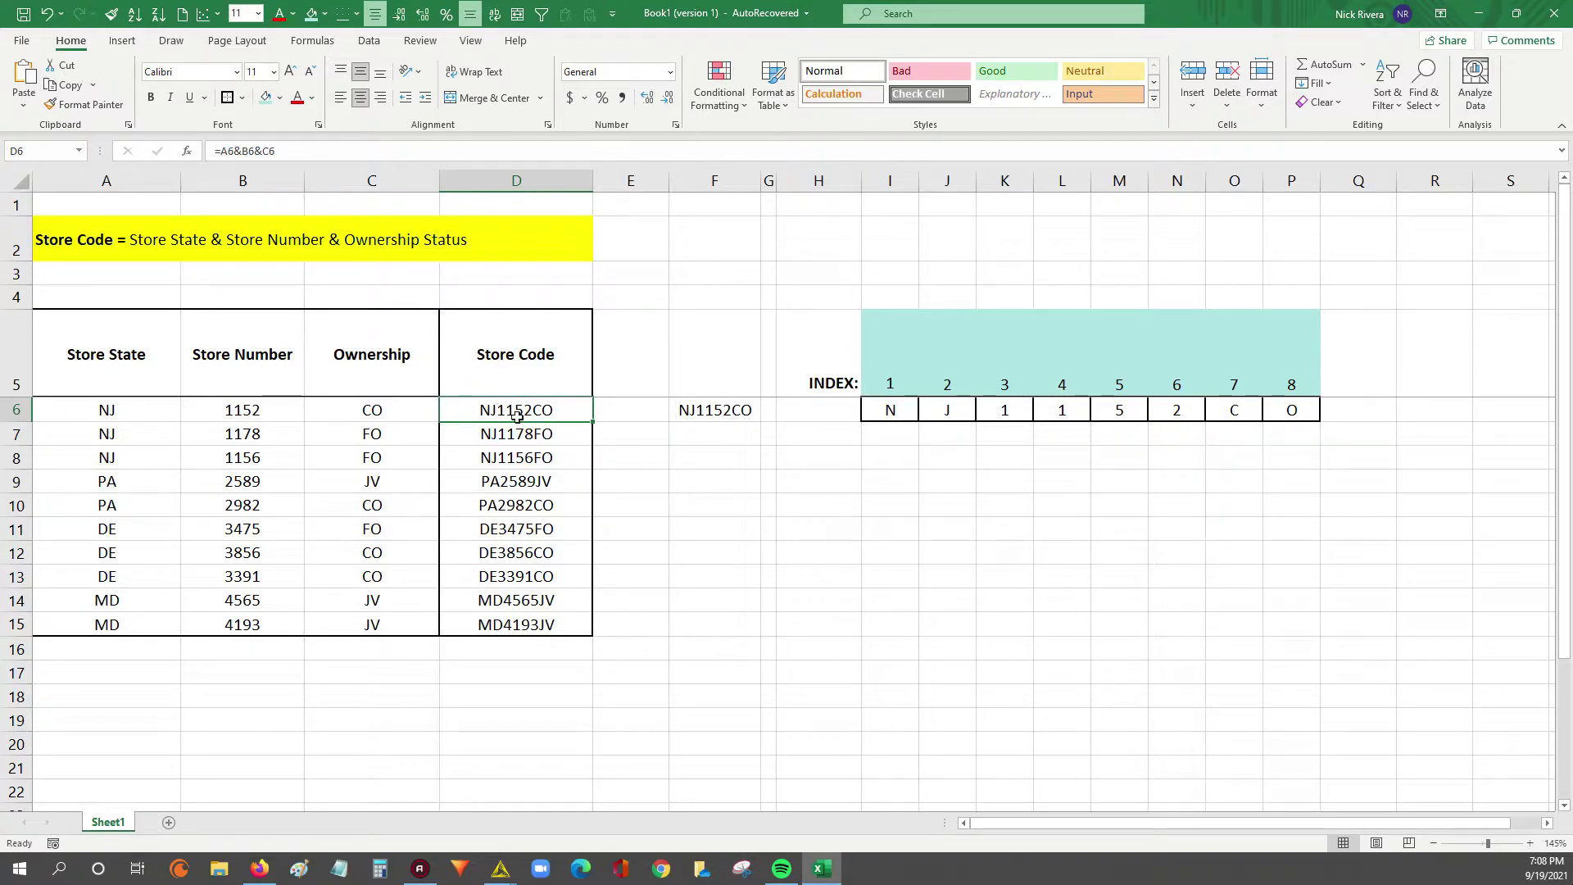
{"action": "left_click", "coordinate": [715, 413]}
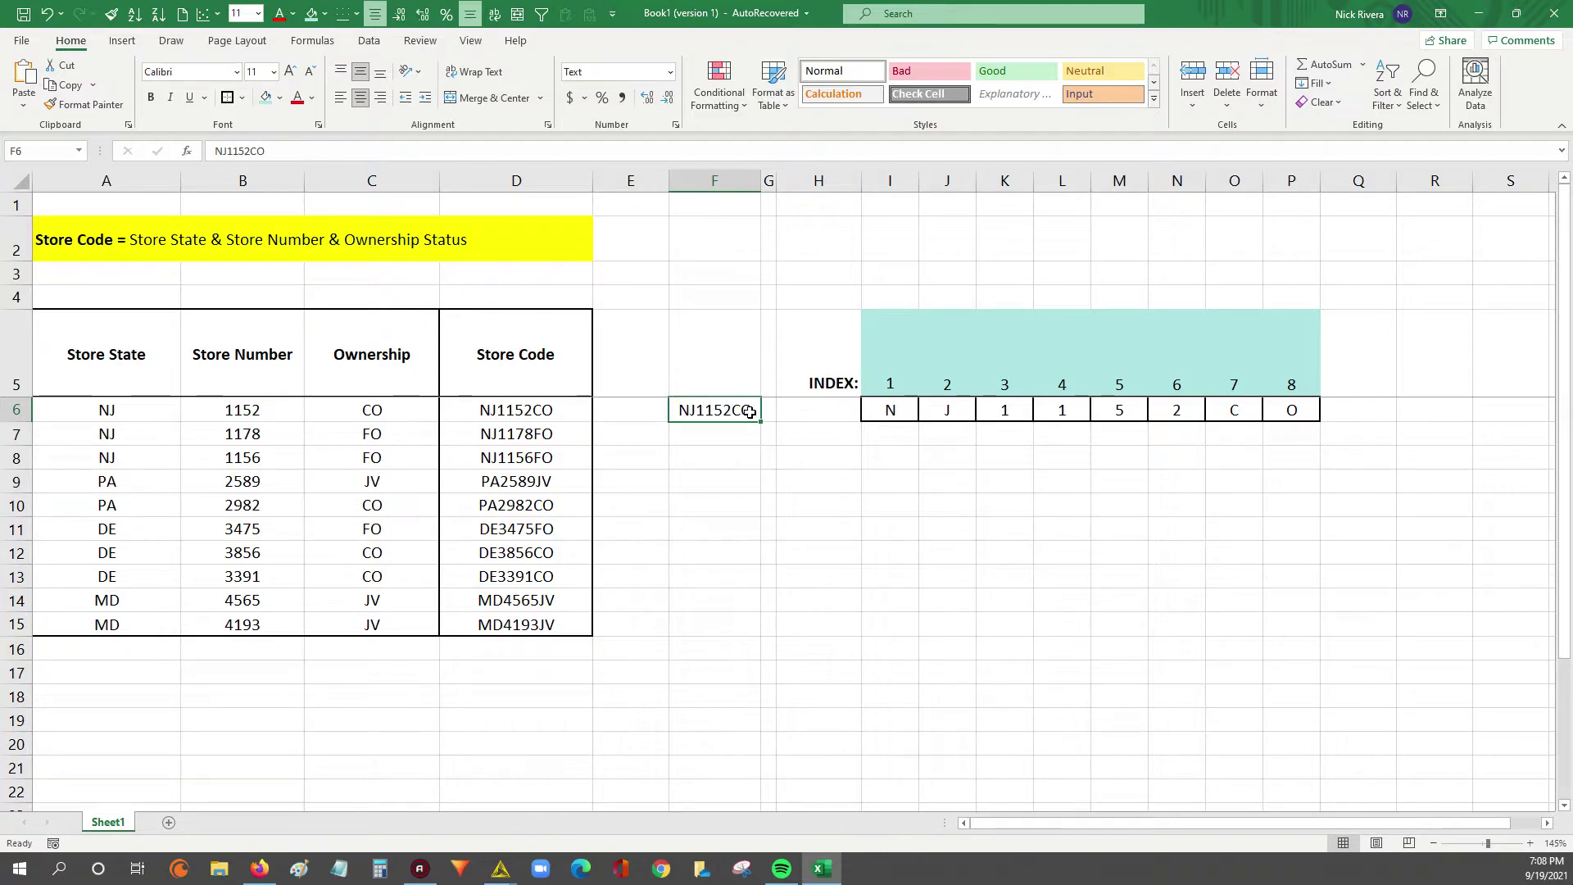
Edit F6's NJ1152CO and mark its characters one by one up to the 1
{"action": "double_click", "coordinate": [688, 415]}
{"action": "key", "text": "Home"}
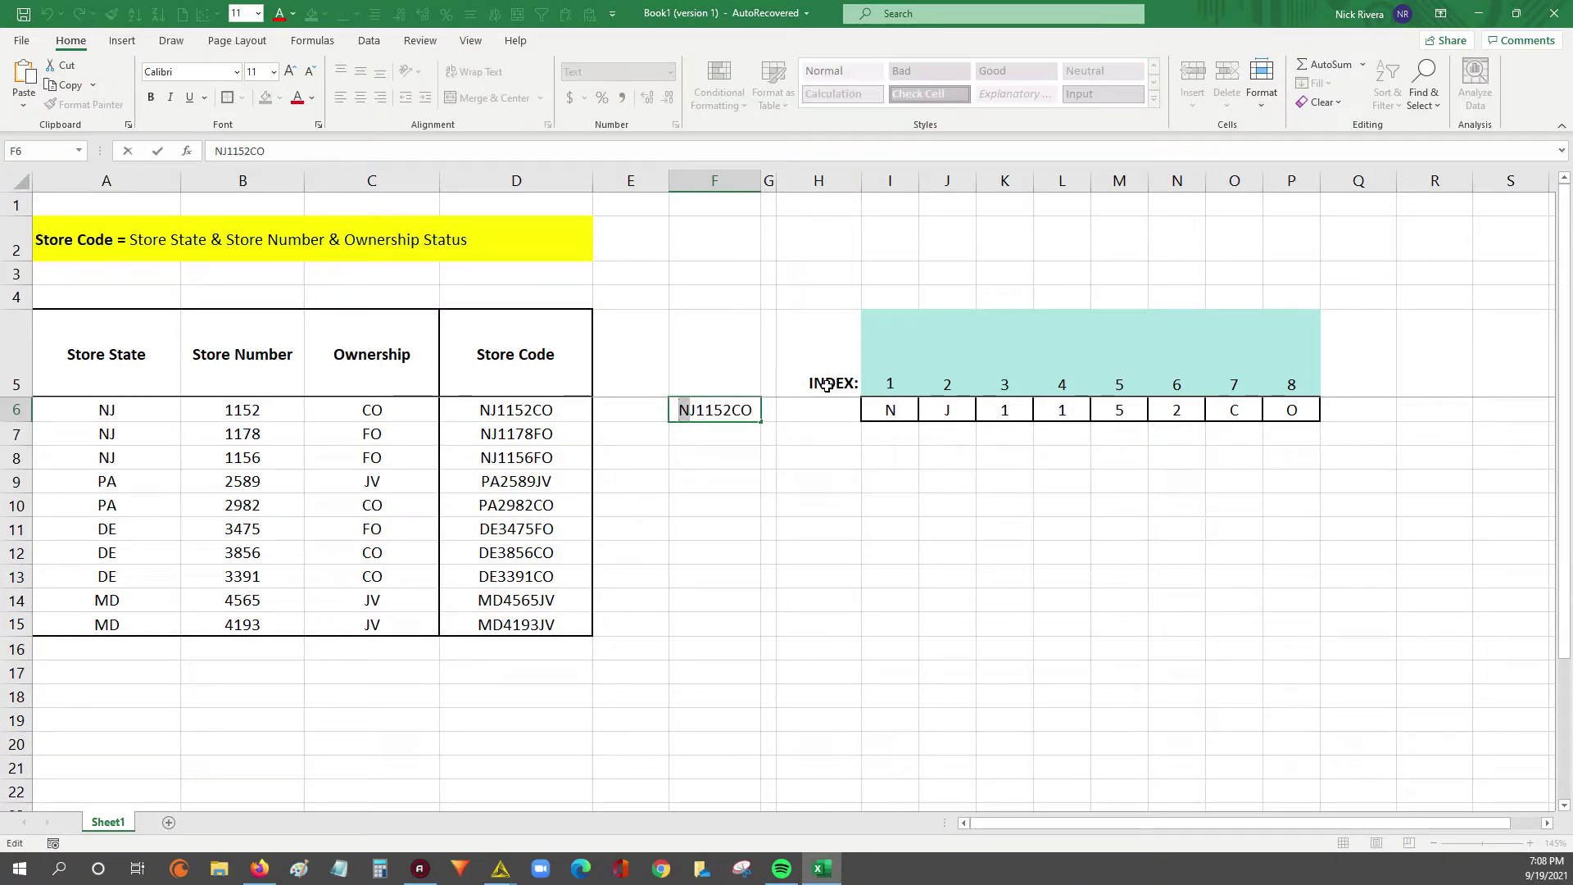
{"action": "key", "text": "shift+End"}
{"action": "key", "text": "Home"}
{"action": "key", "text": "Right"}
{"action": "key", "text": "Right"}
{"action": "key", "text": "shift+Right"}
{"action": "key", "text": "Right"}
{"action": "key", "text": "shift+Right"}
Continue marking the 5, 2, C and final O, then return to the first character N
{"action": "key", "text": "Right"}
{"action": "key", "text": "shift+Right"}
{"action": "key", "text": "Right"}
{"action": "key", "text": "shift+Right"}
{"action": "key", "text": "Right"}
{"action": "key", "text": "shift+Right"}
{"action": "key", "text": "Right"}
{"action": "key", "text": "shift+Right"}
{"action": "key", "text": "Left"}
{"action": "key", "text": "Left"}
{"action": "key", "text": "Home"}
{"action": "key", "text": "shift+Right"}
{"action": "key", "text": "Escape"}
{"action": "left_click", "coordinate": [702, 410]}
{"action": "left_click", "coordinate": [876, 414]}
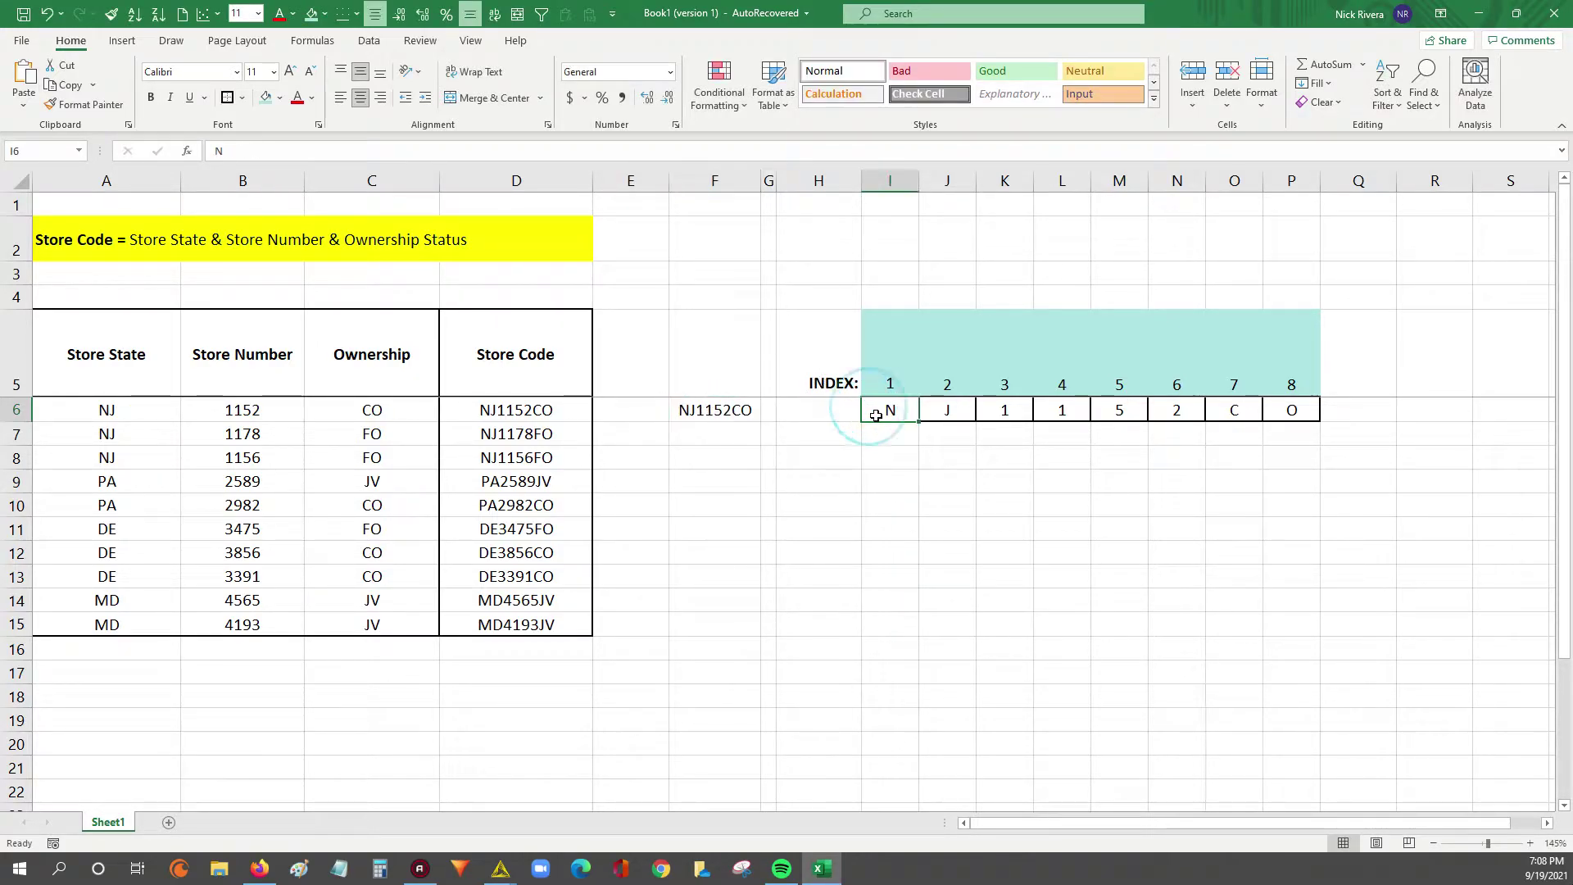
{"action": "key", "text": "shift+Right"}
{"action": "key", "text": "shift+Right"}
{"action": "key", "text": "shift+Right"}
{"action": "key", "text": "shift+Right"}
{"action": "key", "text": "shift+Right"}
{"action": "key", "text": "shift+Right"}
{"action": "key", "text": "shift+Right"}
{"action": "key", "text": "shift+Right"}
{"action": "key", "text": "shift+Right"}
{"action": "key", "text": "shift+Right"}
{"action": "key", "text": "shift+Right"}
{"action": "key", "text": "shift+Right"}
{"action": "key", "text": "shift+Right"}
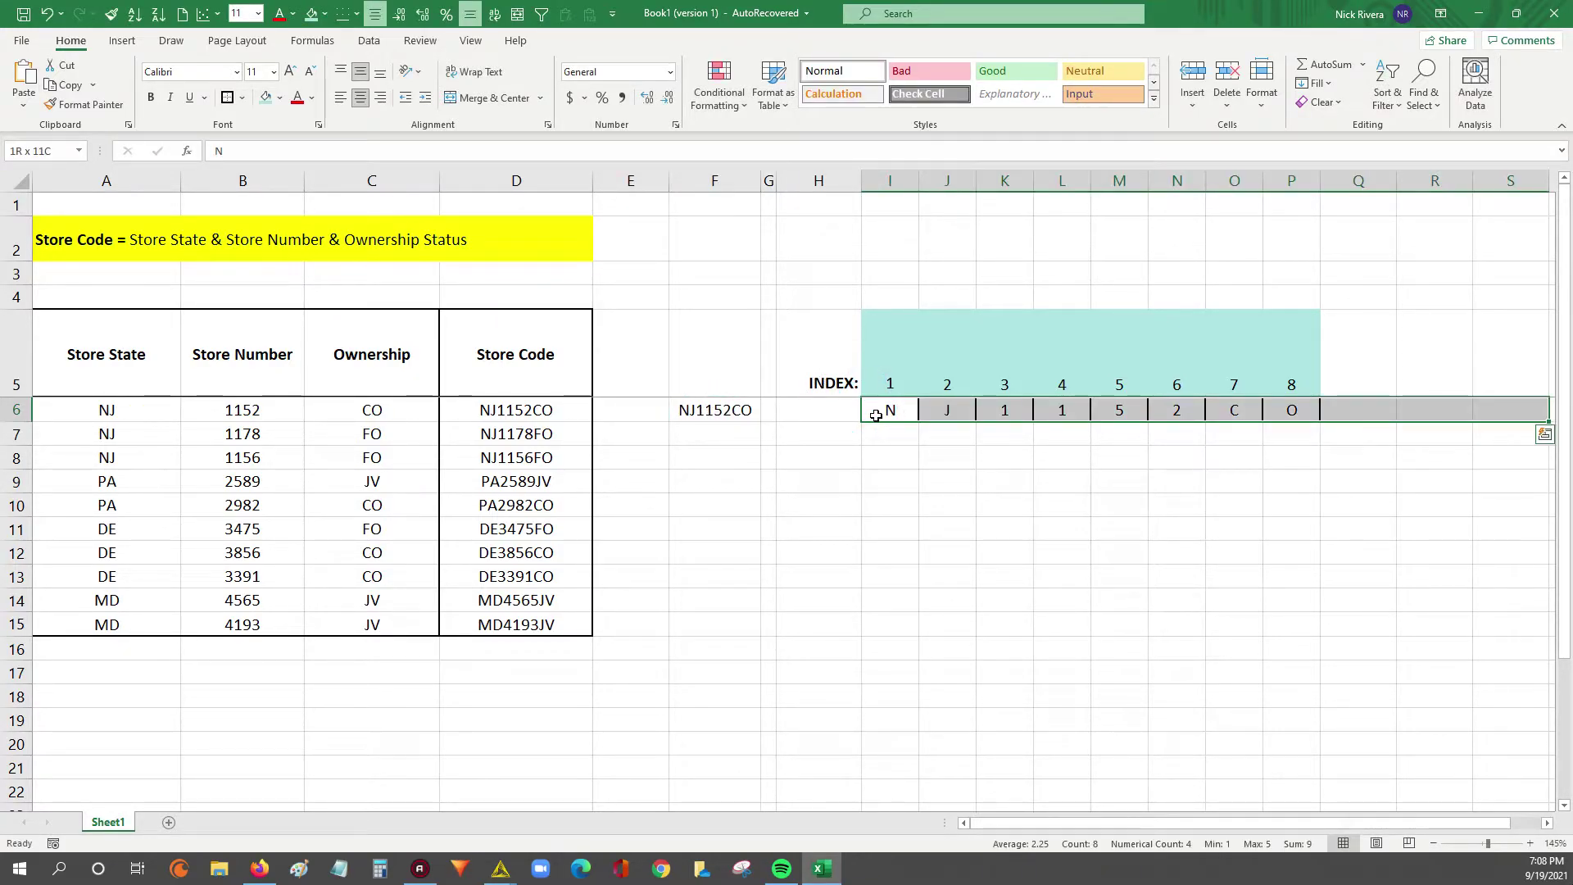
{"action": "key", "text": "shift+Right"}
{"action": "key", "text": "shift+Right"}
{"action": "key", "text": "shift+Left"}
{"action": "key", "text": "shift+Left"}
{"action": "key", "text": "shift+Left"}
{"action": "key", "text": "shift+Left"}
{"action": "key", "text": "shift+Left"}
{"action": "key", "text": "shift+Left"}
{"action": "key", "text": "shift+Left"}
{"action": "key", "text": "shift+Left"}
{"action": "key", "text": "shift+Left"}
{"action": "key", "text": "shift+Left"}
{"action": "key", "text": "shift+Left"}
{"action": "key", "text": "shift+Left"}
{"action": "key", "text": "shift+Left"}
{"action": "key", "text": "shift+Left"}
{"action": "key", "text": "shift+Left"}
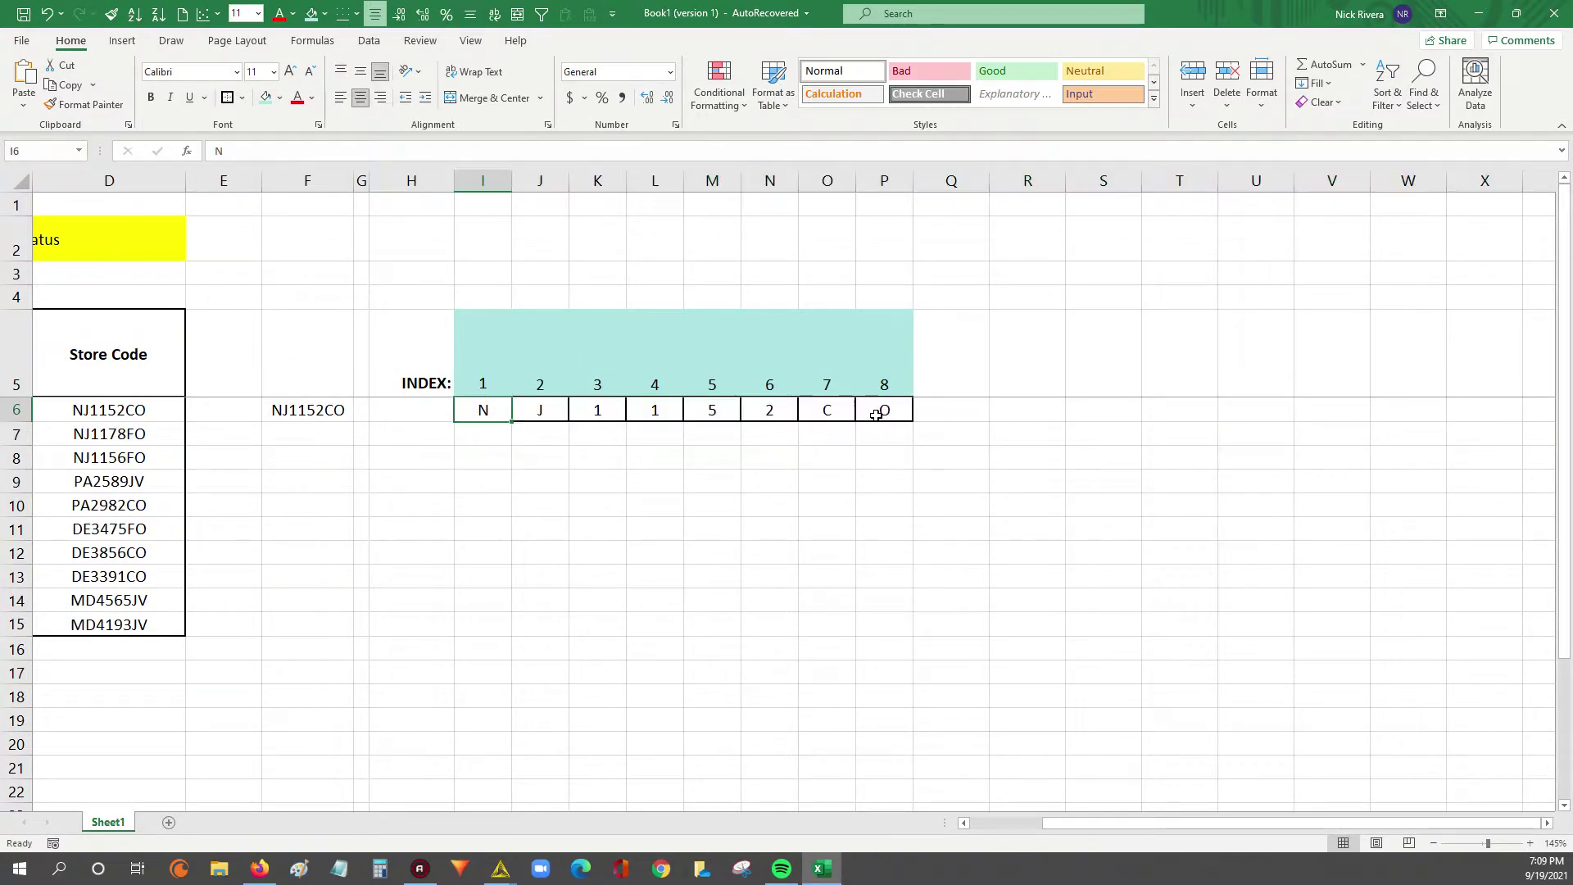
{"action": "key", "text": "Down"}
{"action": "key", "text": "Up"}
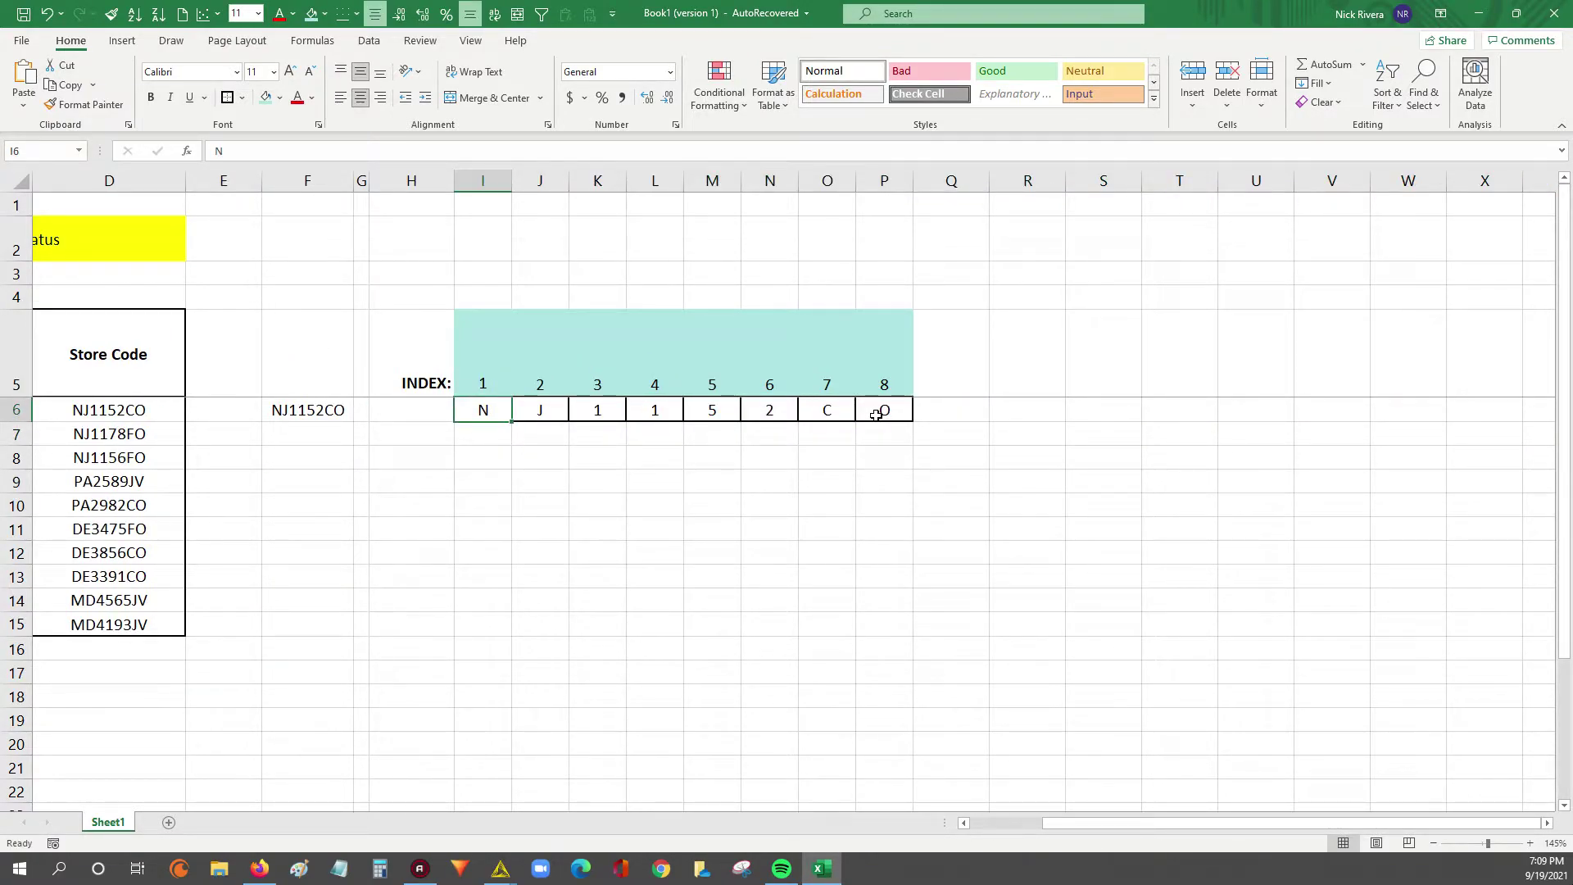
{"action": "key", "text": "shift+Left"}
{"action": "key", "text": "shift+Right"}
{"action": "key", "text": "Up"}
{"action": "key", "text": "shift+Down"}
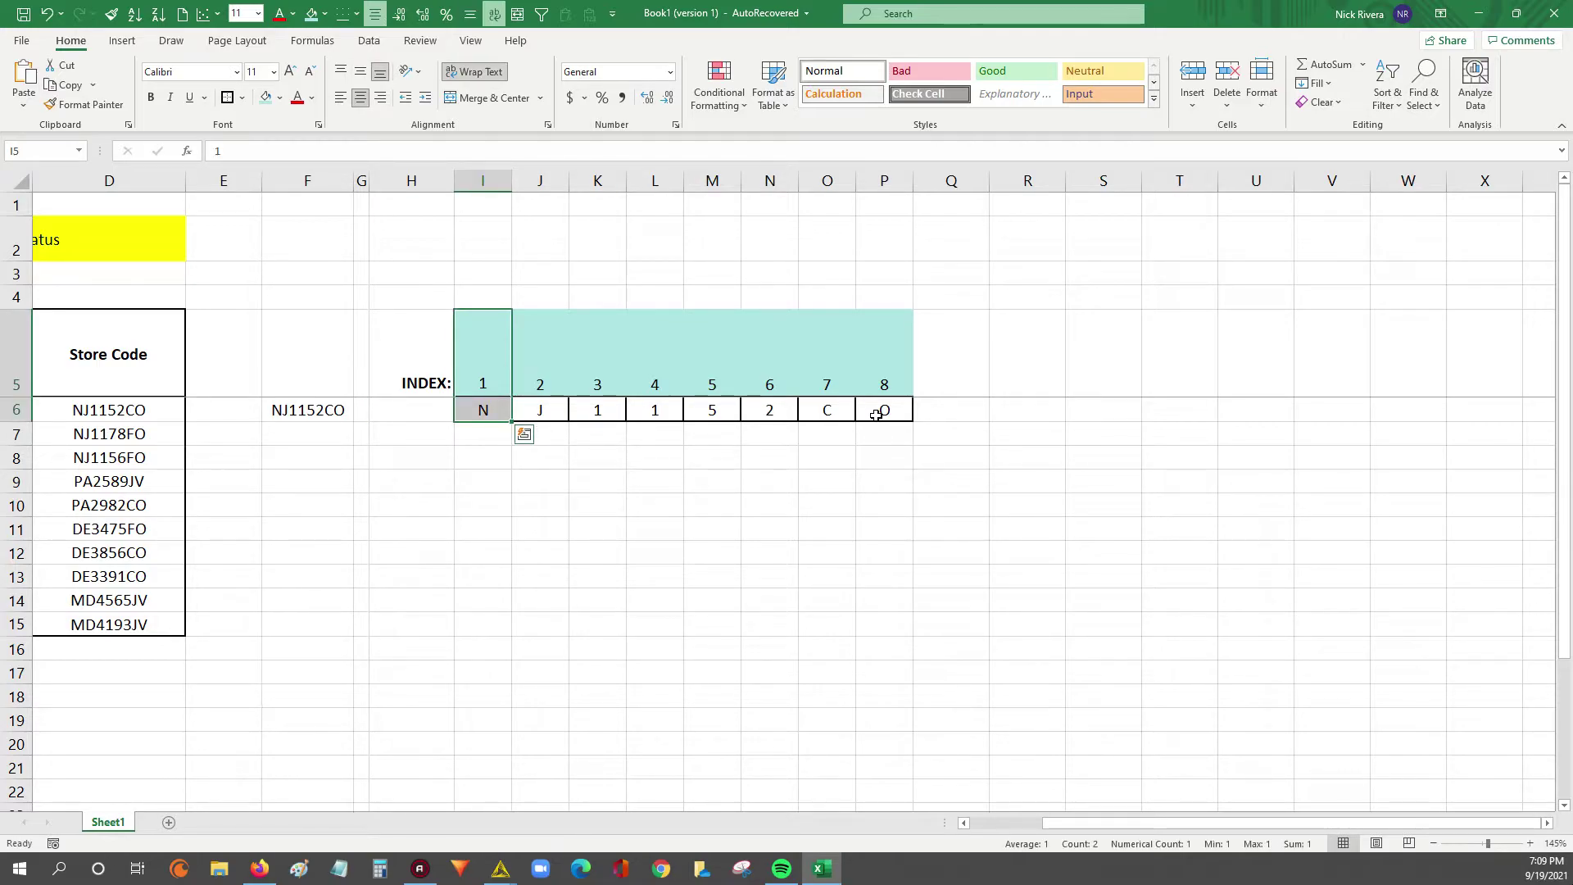
{"action": "key", "text": "Right"}
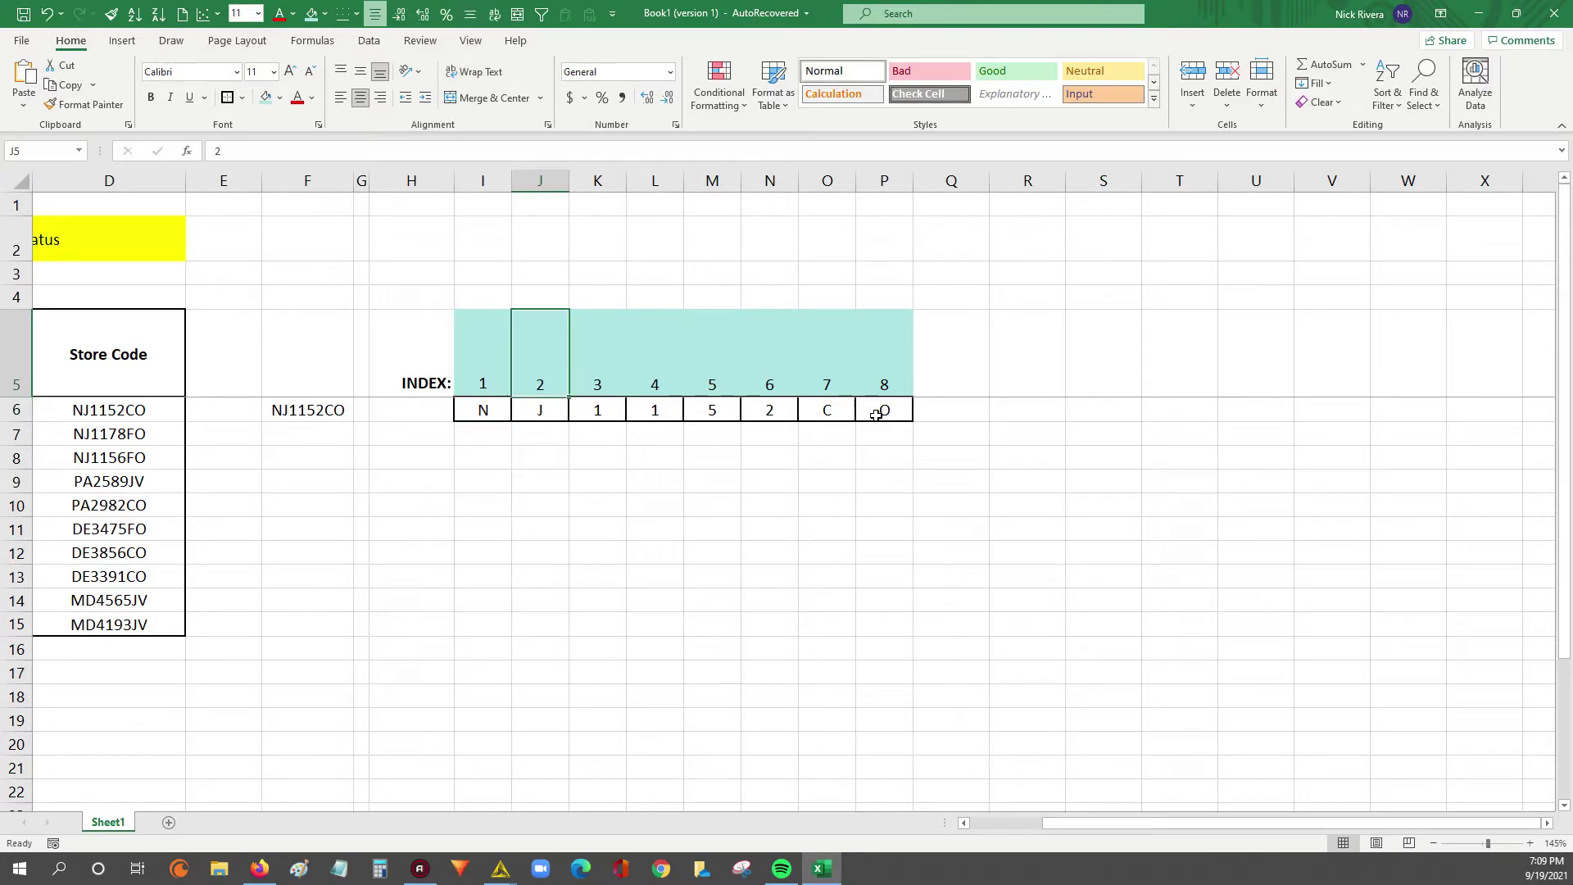
{"action": "key", "text": "Down"}
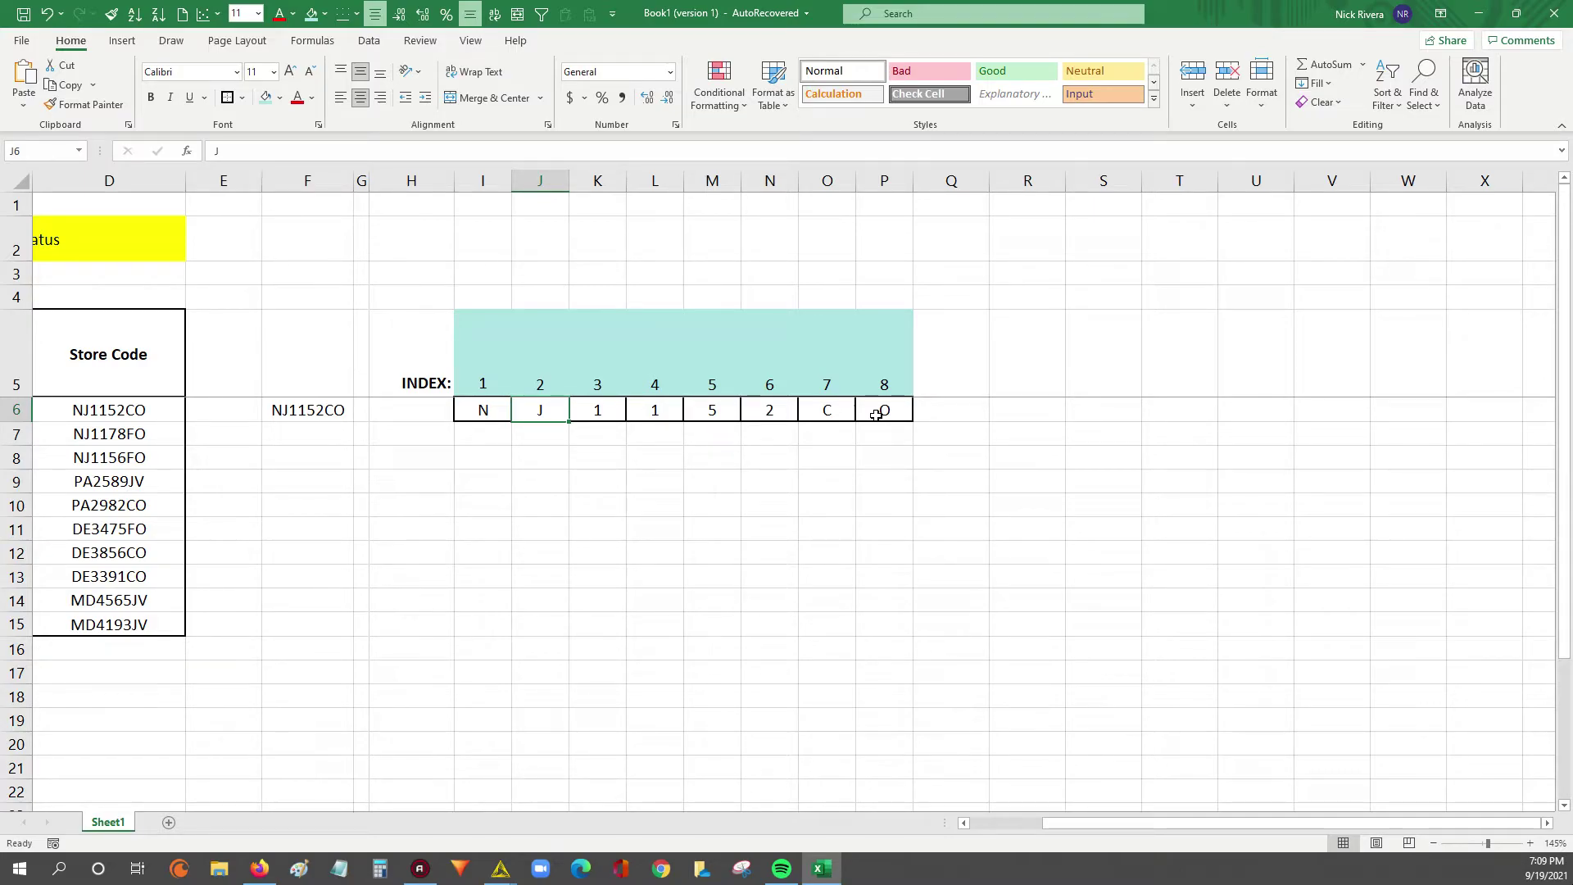
{"action": "key", "text": "Up"}
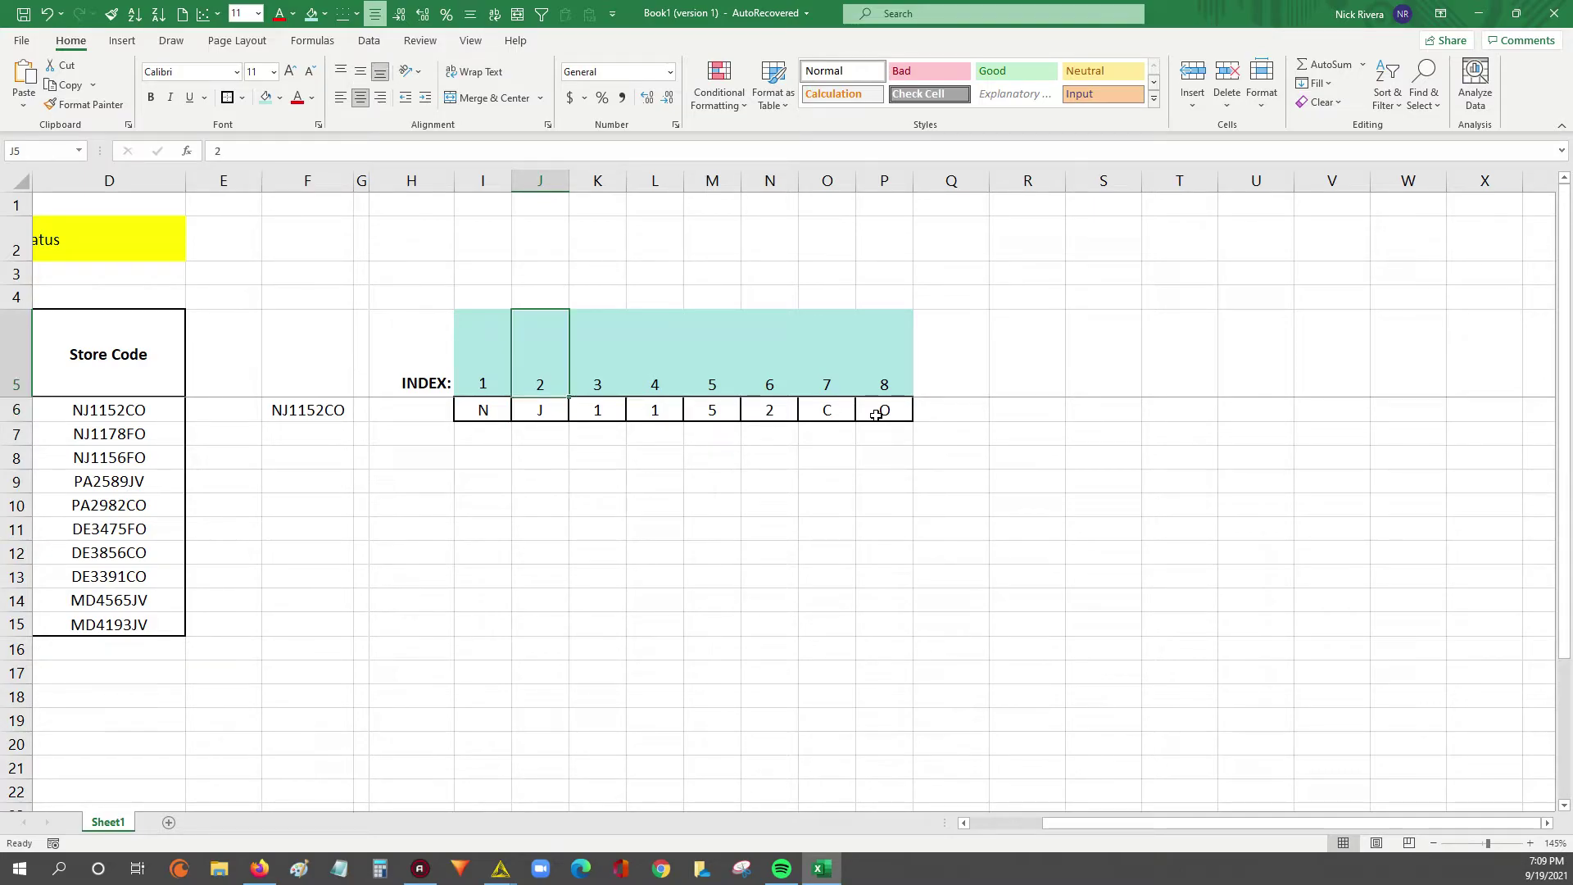
{"action": "key", "text": "shift+Down"}
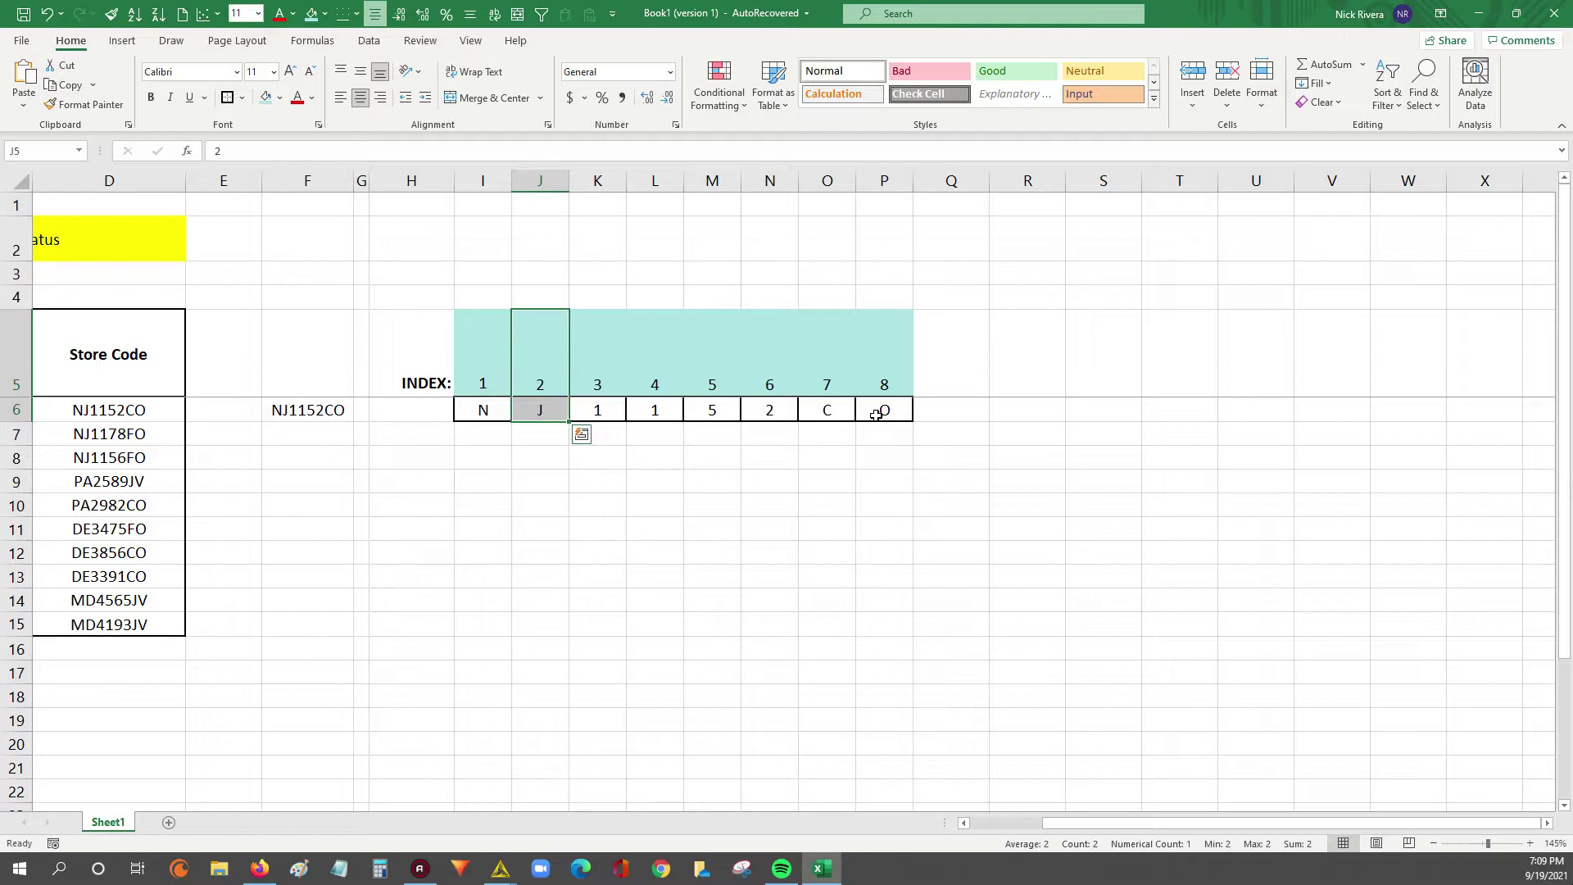
{"action": "key", "text": "Right"}
{"action": "key", "text": "Up"}
{"action": "key", "text": "Down"}
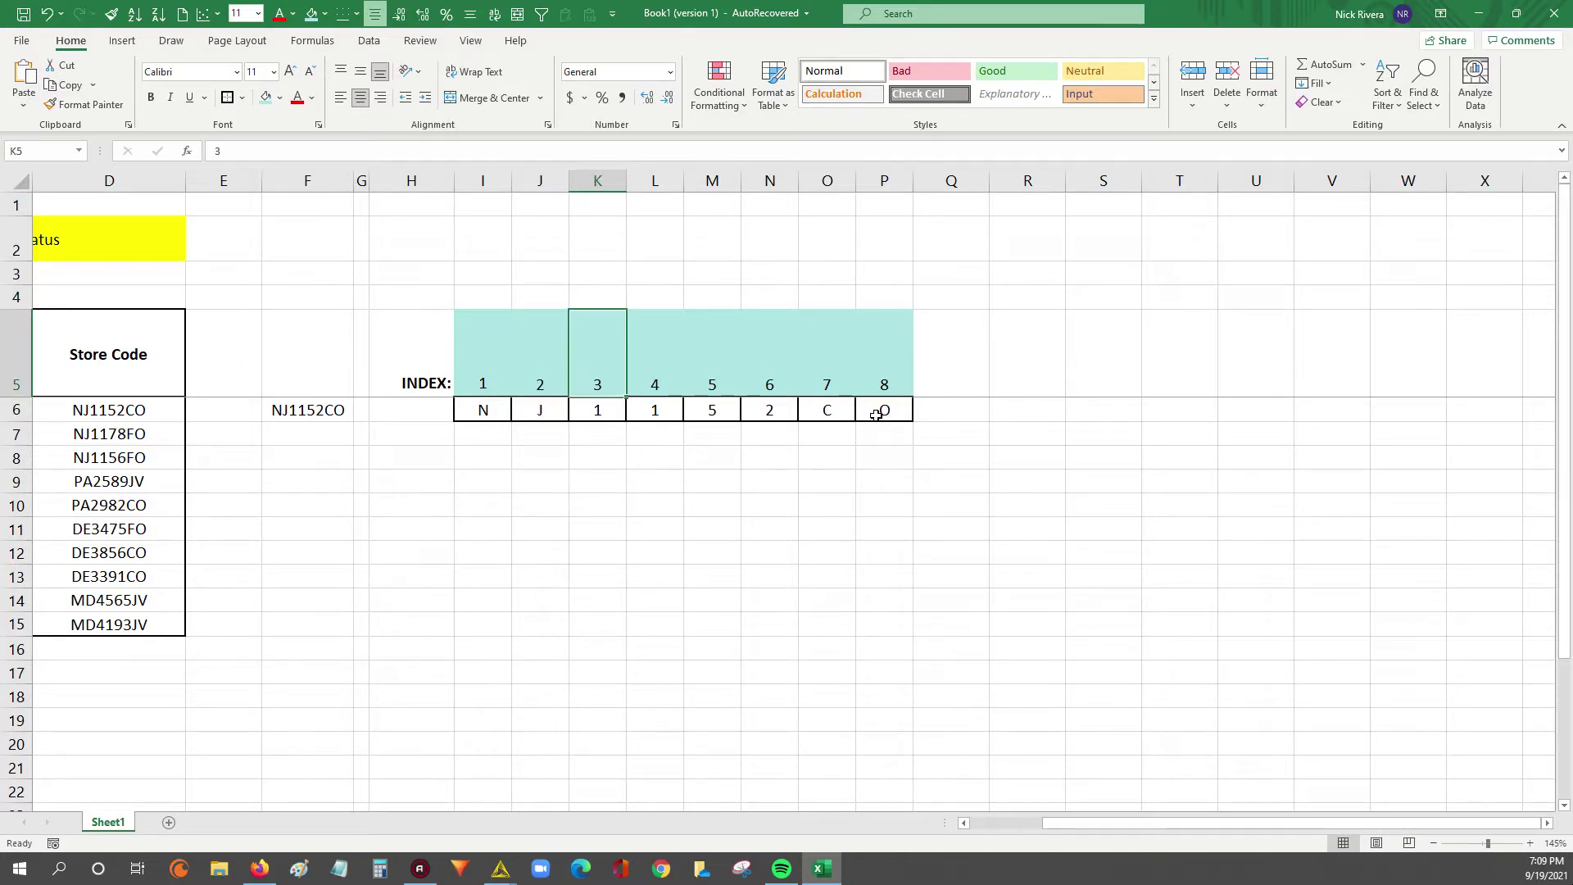
{"action": "key", "text": "shift+Down"}
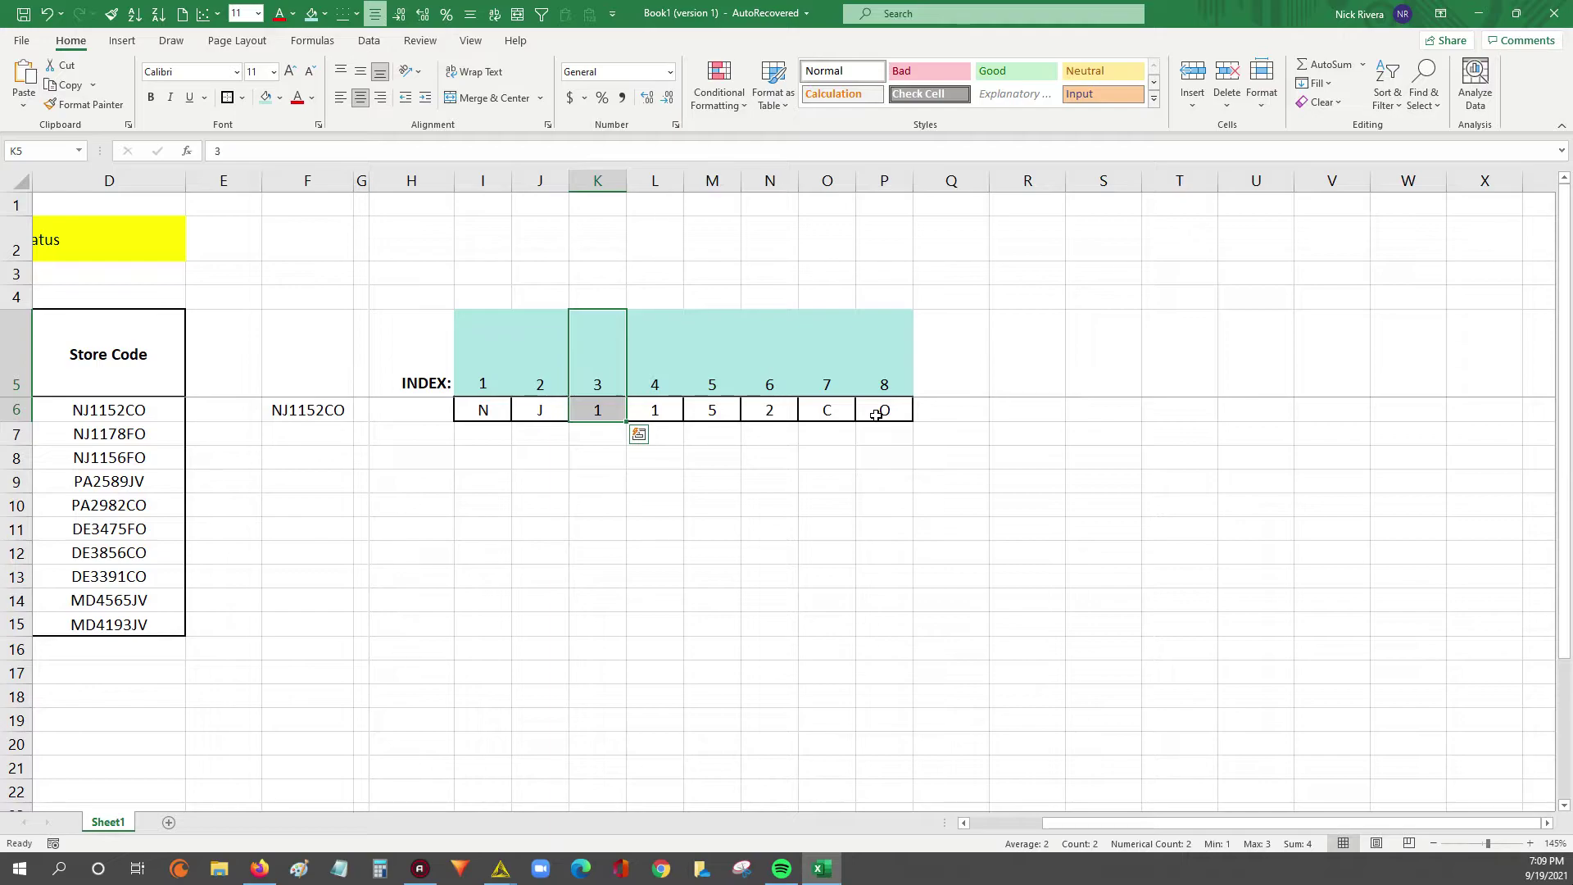
{"action": "key", "text": "shift+Up"}
{"action": "key", "text": "Left"}
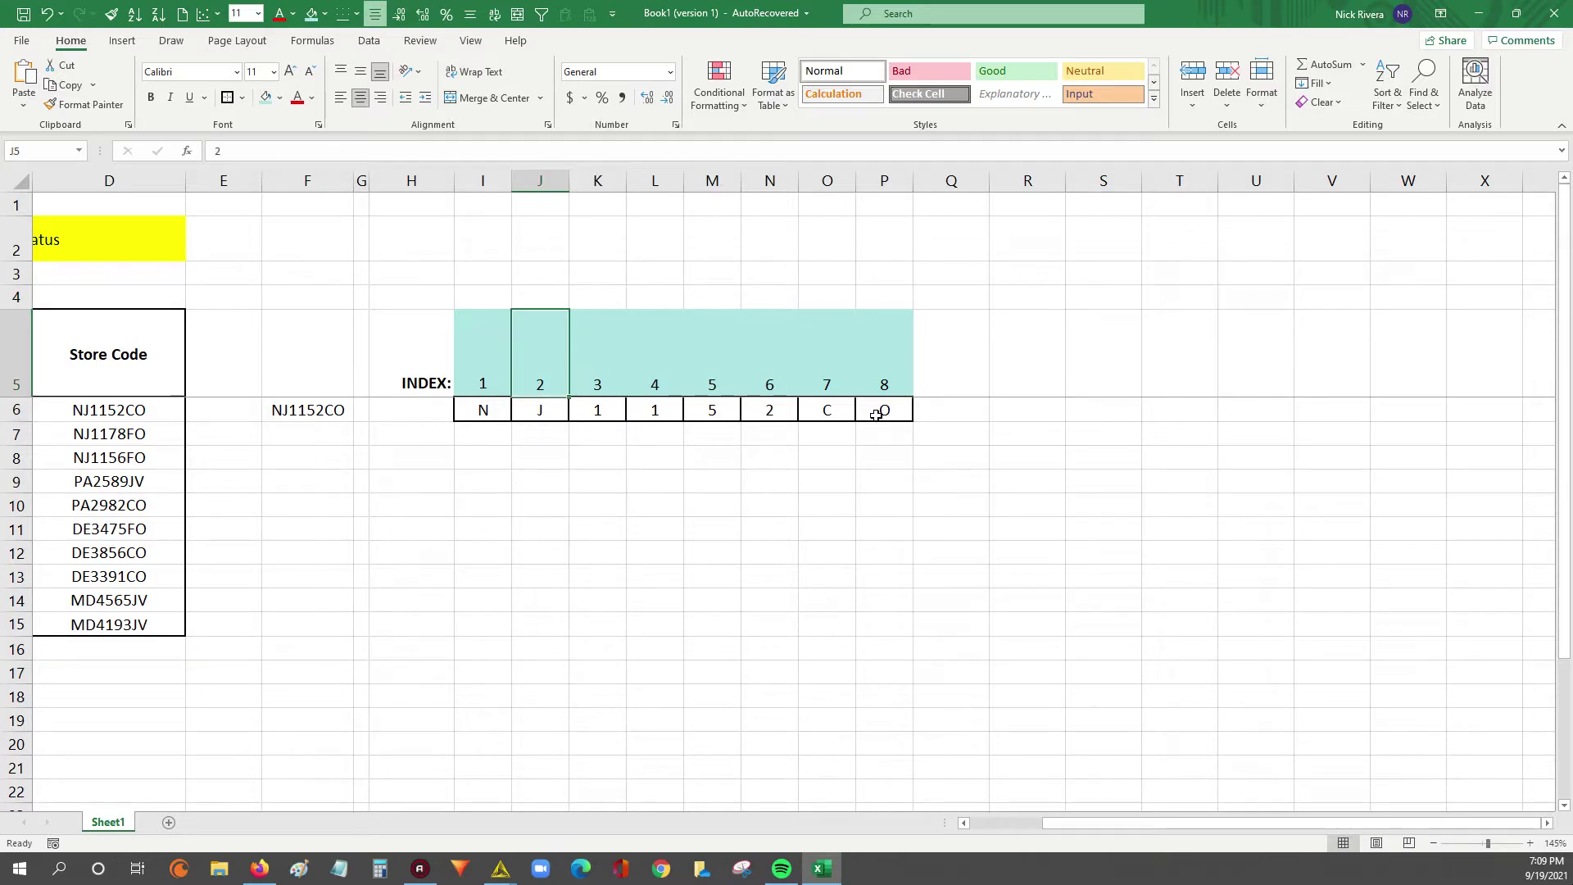
{"action": "key", "text": "Left"}
{"action": "key", "text": "shift+Right"}
{"action": "key", "text": "shift+Right"}
{"action": "key", "text": "shift+Right"}
{"action": "key", "text": "shift+Right"}
{"action": "key", "text": "shift+Right"}
{"action": "key", "text": "shift+Right"}
{"action": "key", "text": "shift+Right"}
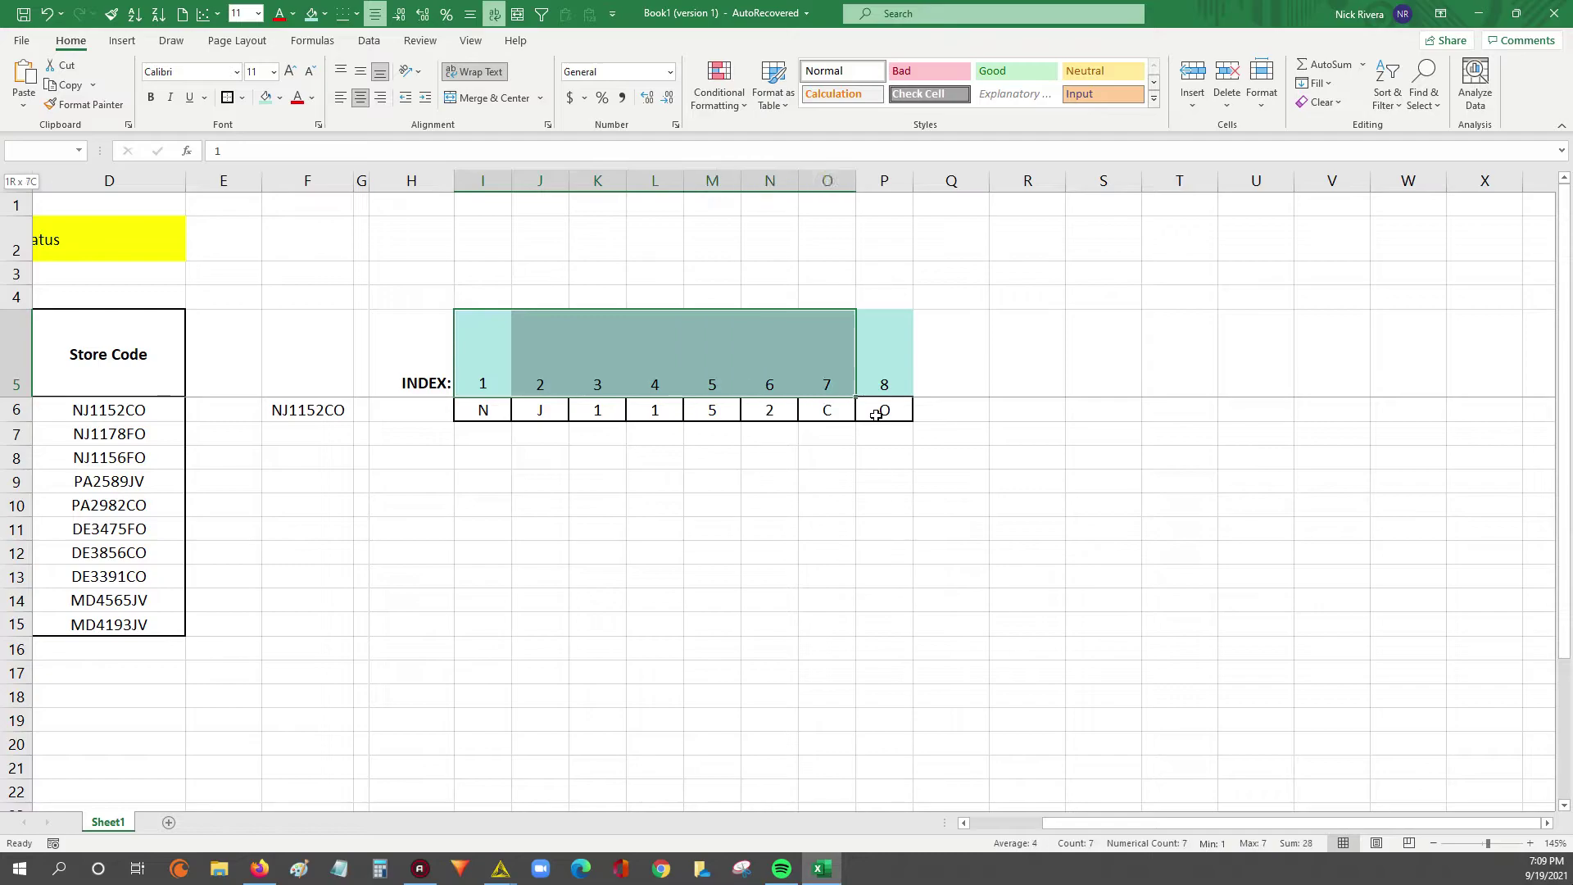
{"action": "key", "text": "ctrl+Right"}
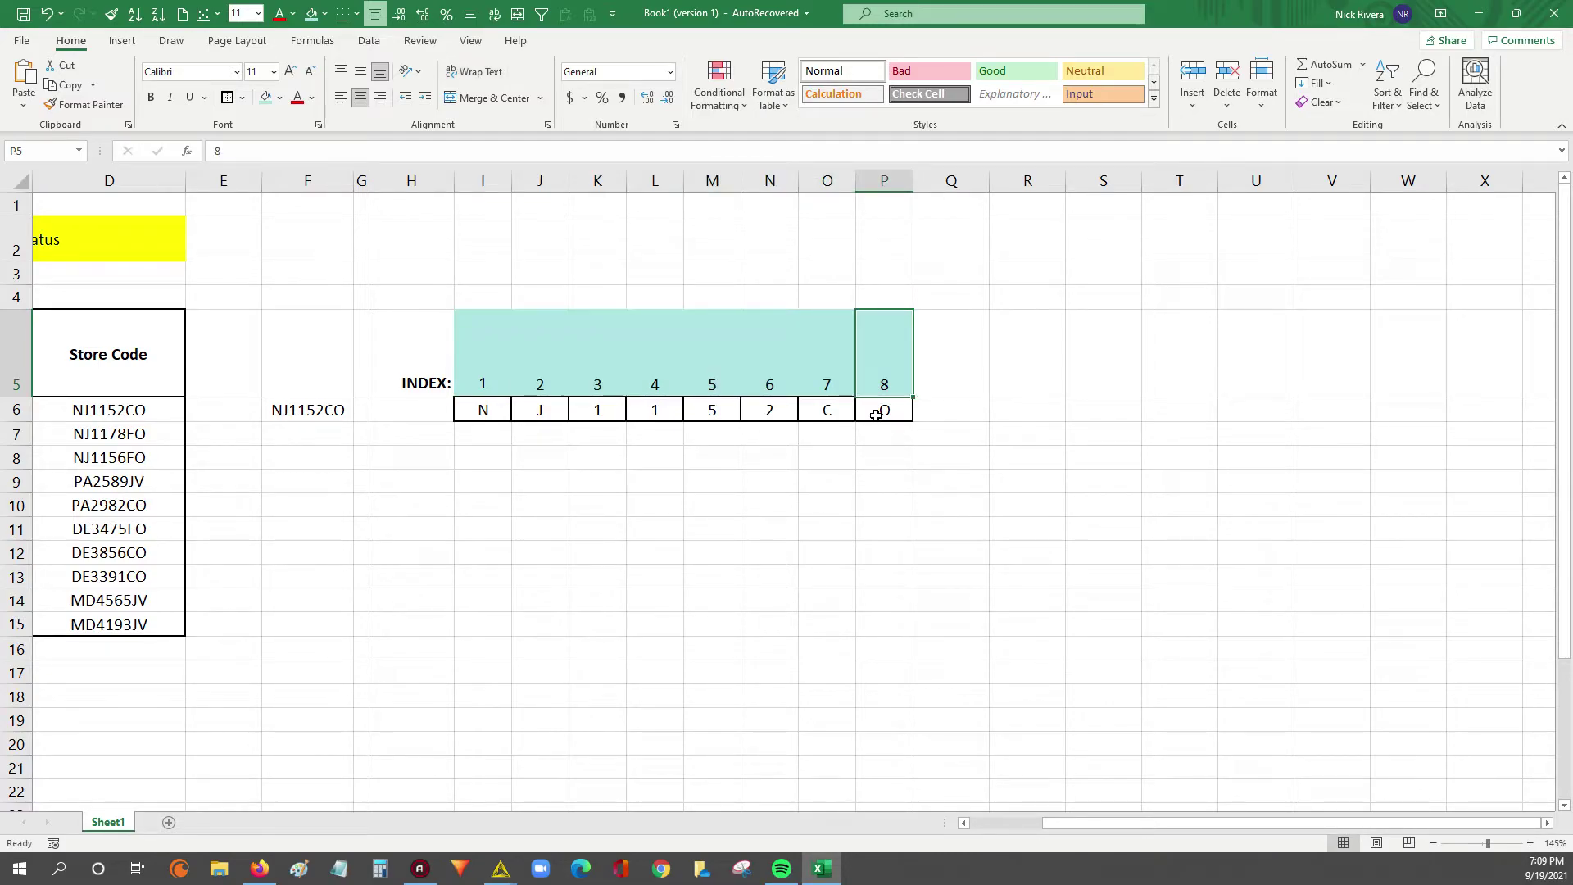
{"action": "key", "text": "Left"}
{"action": "key", "text": "Left"}
{"action": "key", "text": "Left"}
{"action": "key", "text": "Left"}
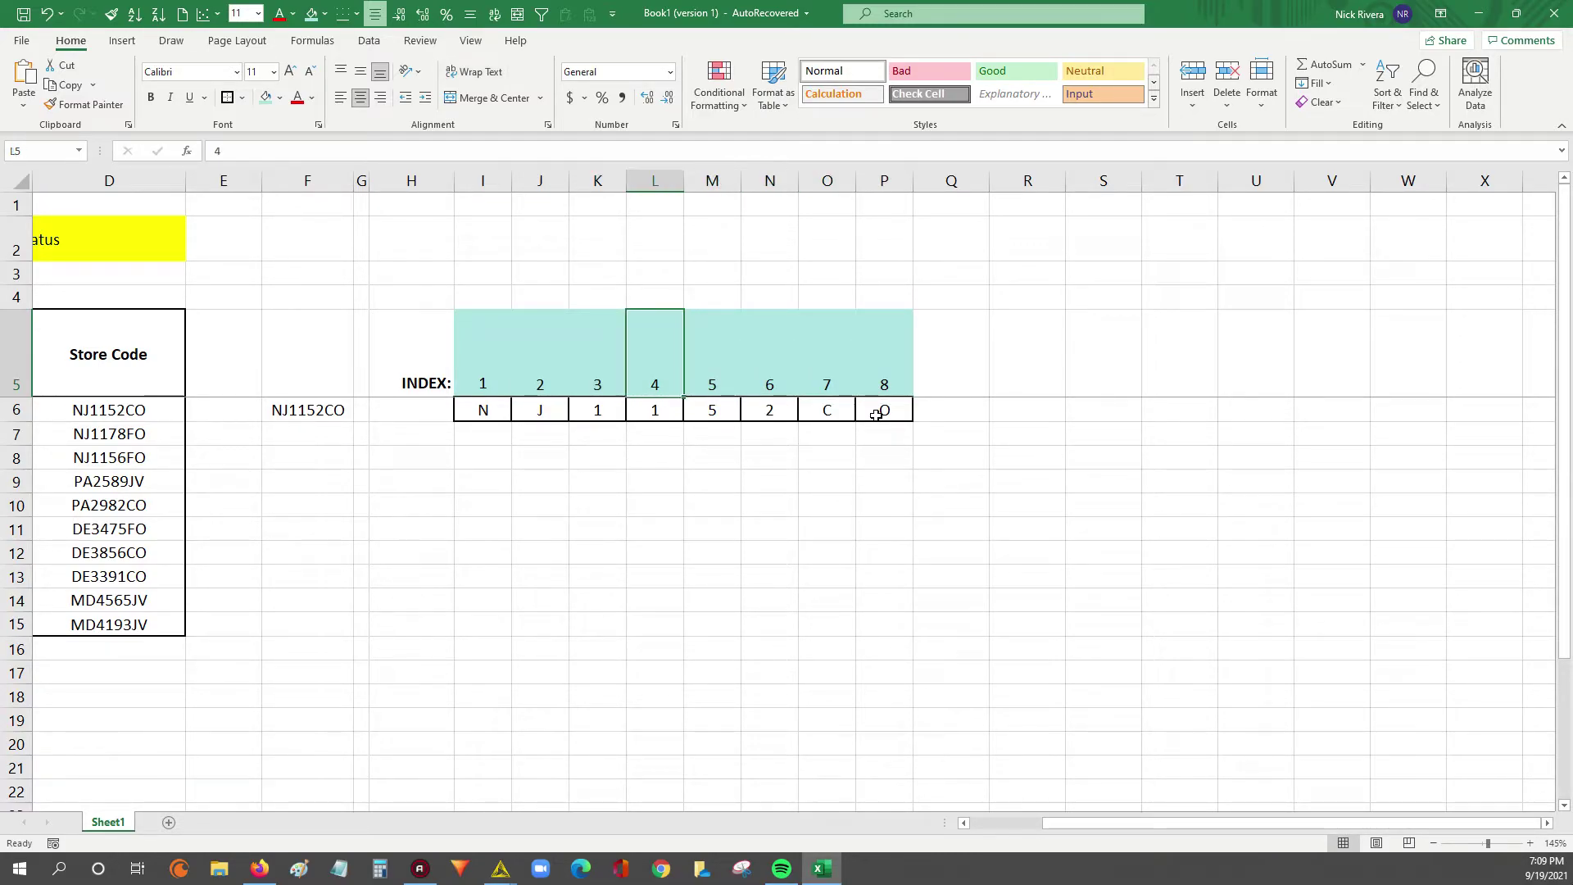
{"action": "key", "text": "Right"}
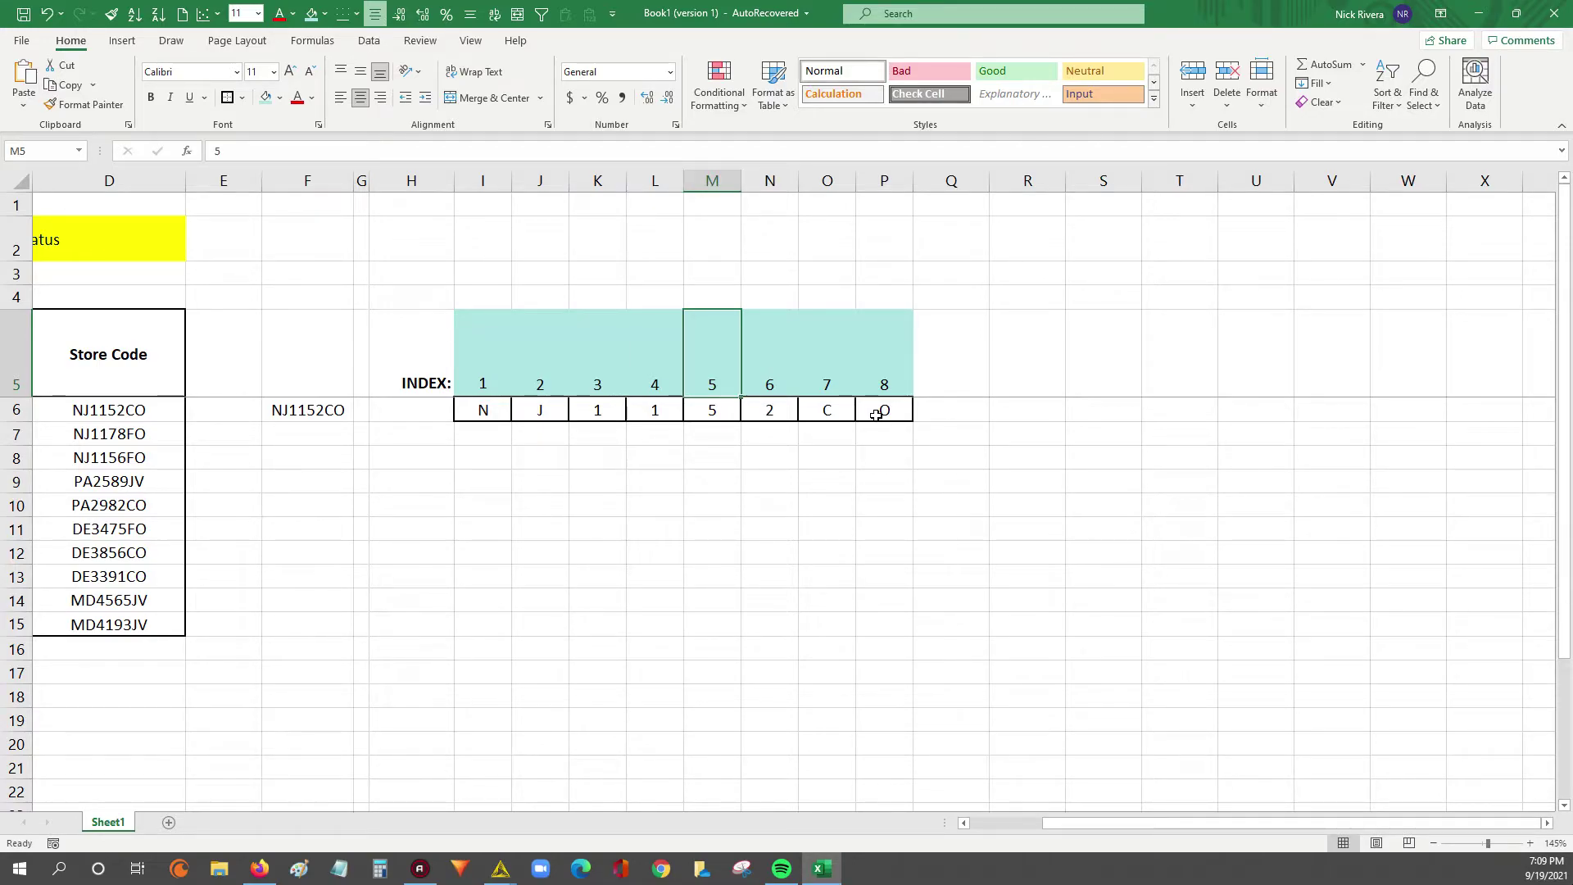
{"action": "key", "text": "Down"}
{"action": "key", "text": "Right"}
{"action": "key", "text": "Right"}
{"action": "key", "text": "Right"}
{"action": "key", "text": "Left"}
{"action": "key", "text": "ctrl+Left"}
{"action": "key", "text": "ctrl+shift+Right"}
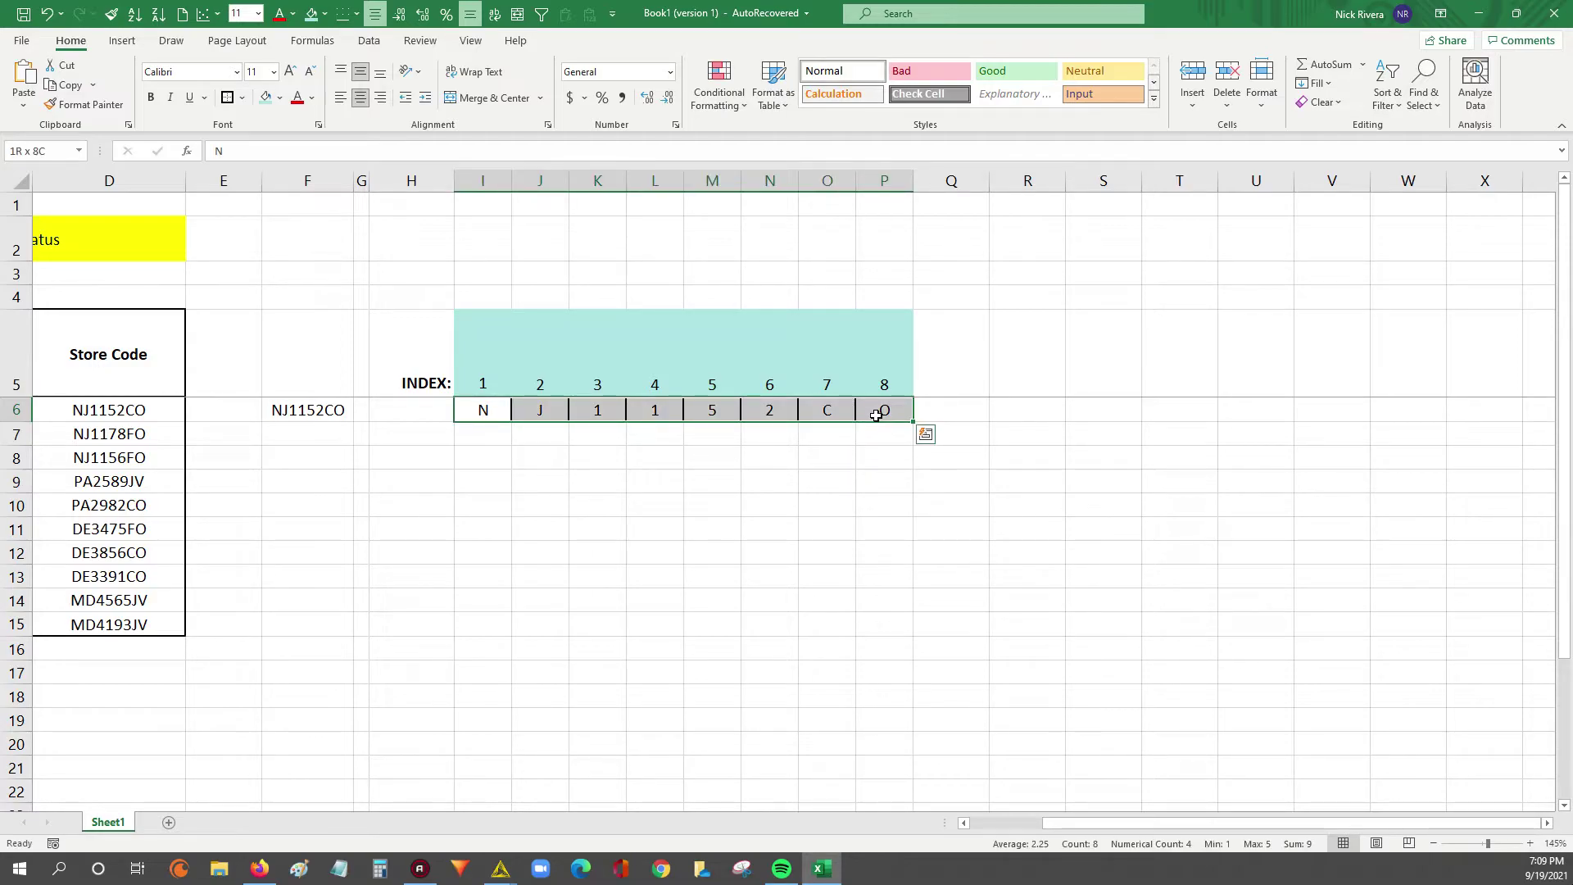
{"action": "key", "text": "ctrl+Left"}
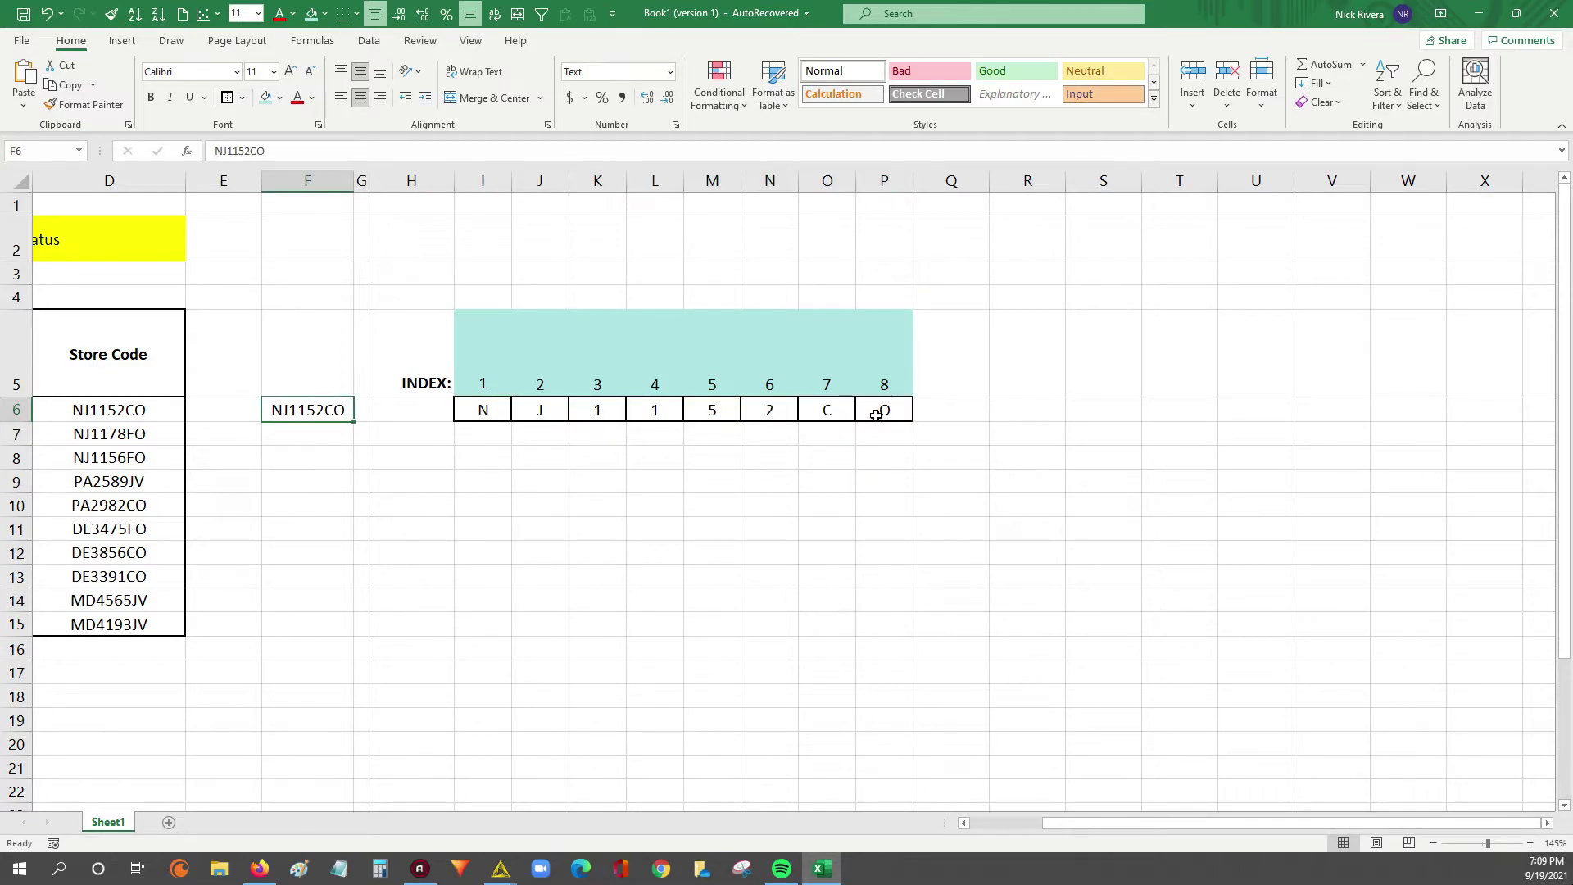
{"action": "key", "text": "ctrl+Right"}
{"action": "key", "text": "ctrl+shift+Right"}
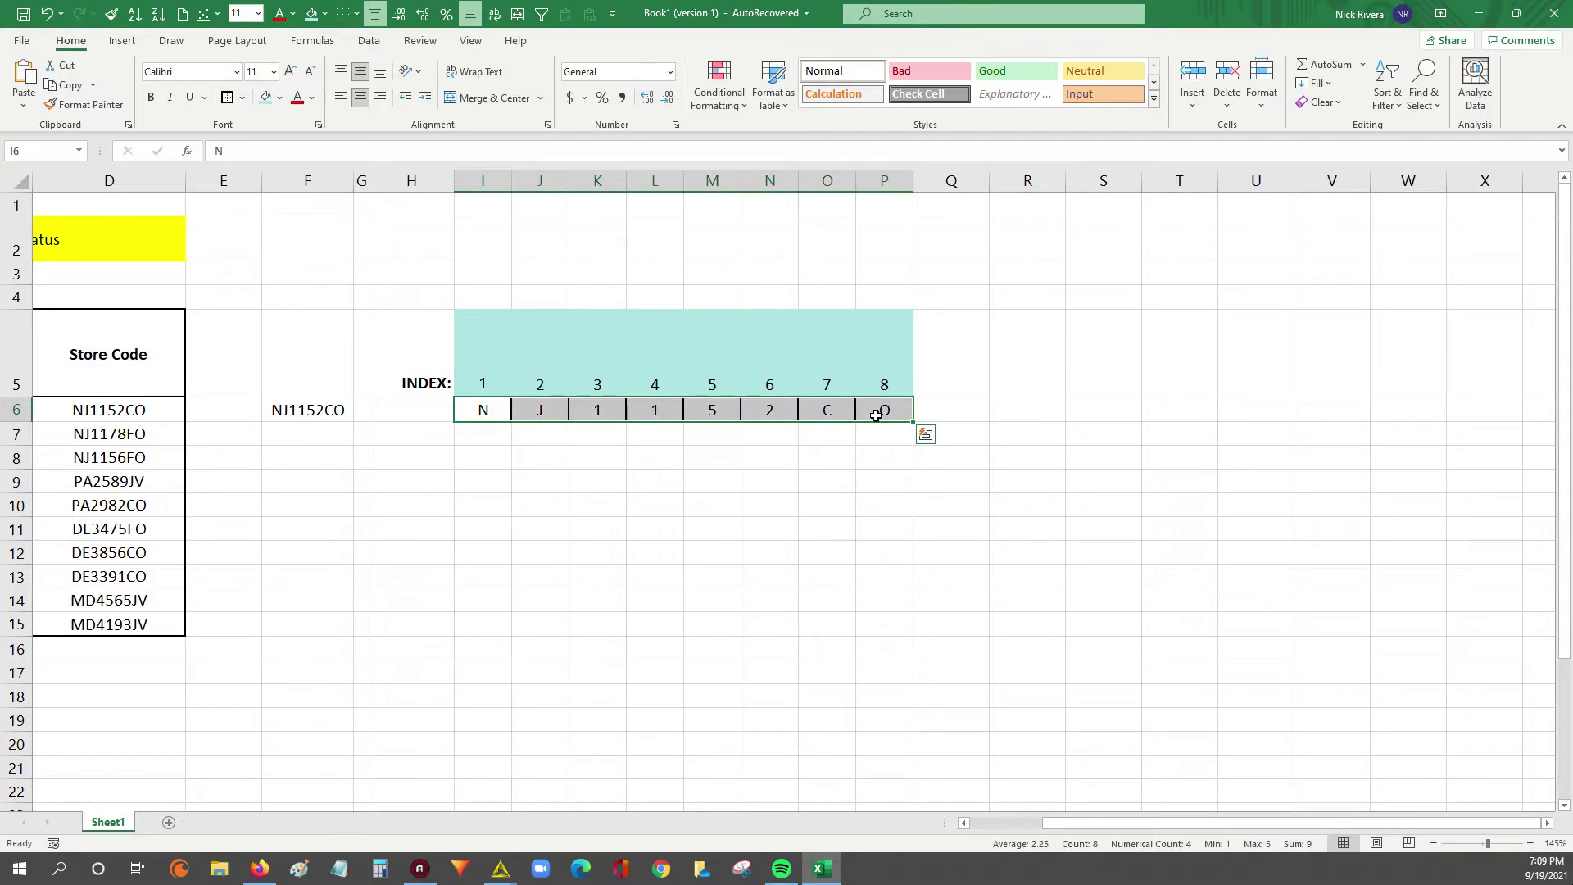
{"action": "key", "text": "Up"}
{"action": "key", "text": "ctrl+Right"}
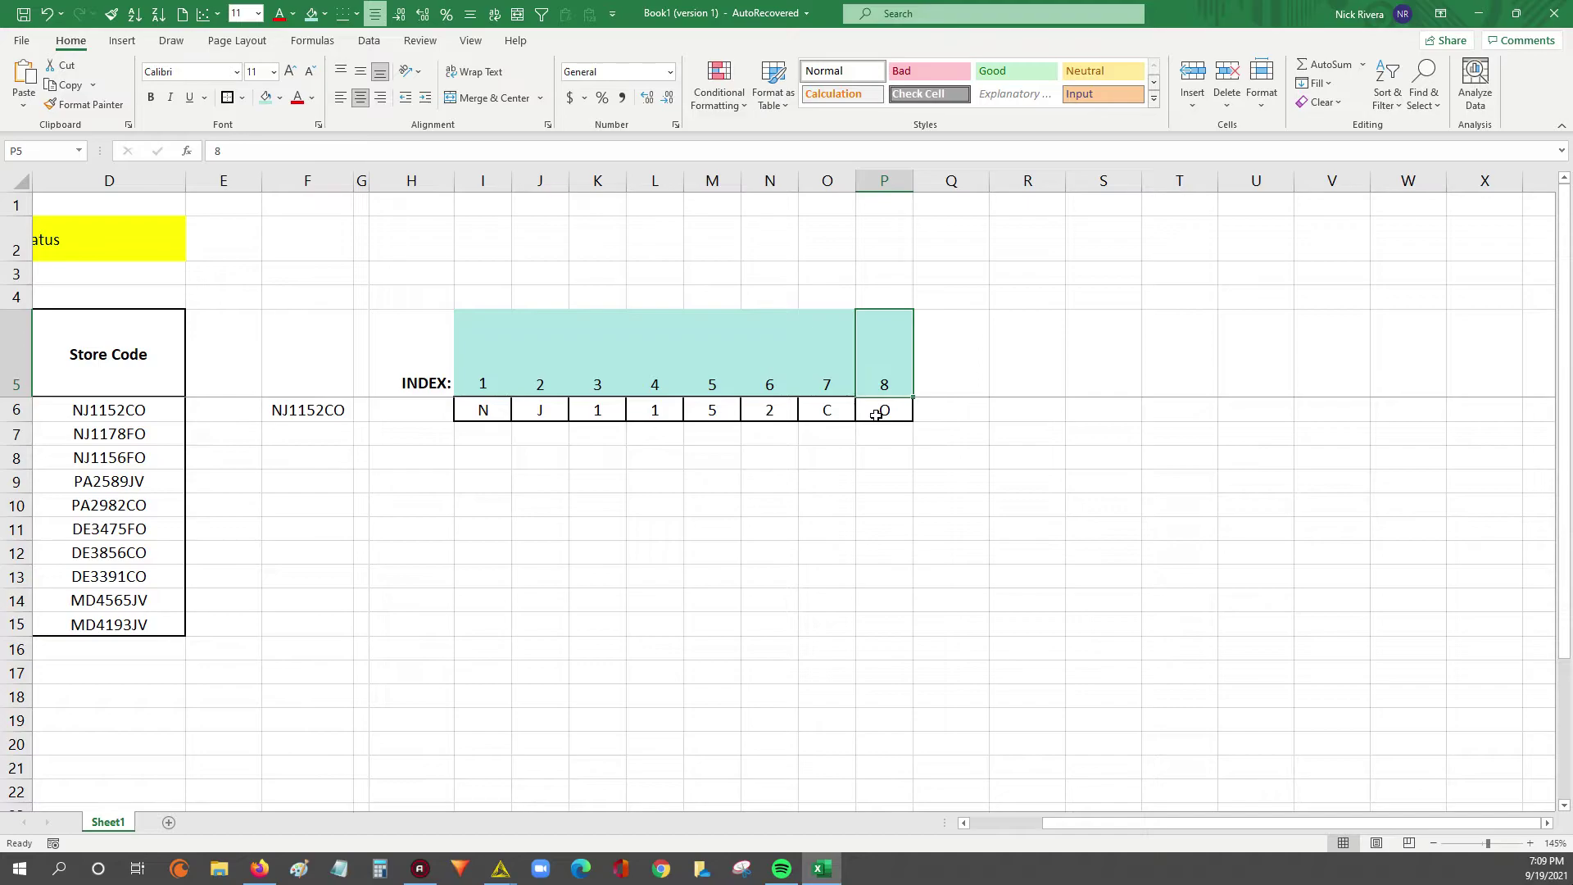
{"action": "key", "text": "Left"}
{"action": "key", "text": "Left"}
{"action": "key", "text": "ctrl+Left"}
{"action": "key", "text": "Right"}
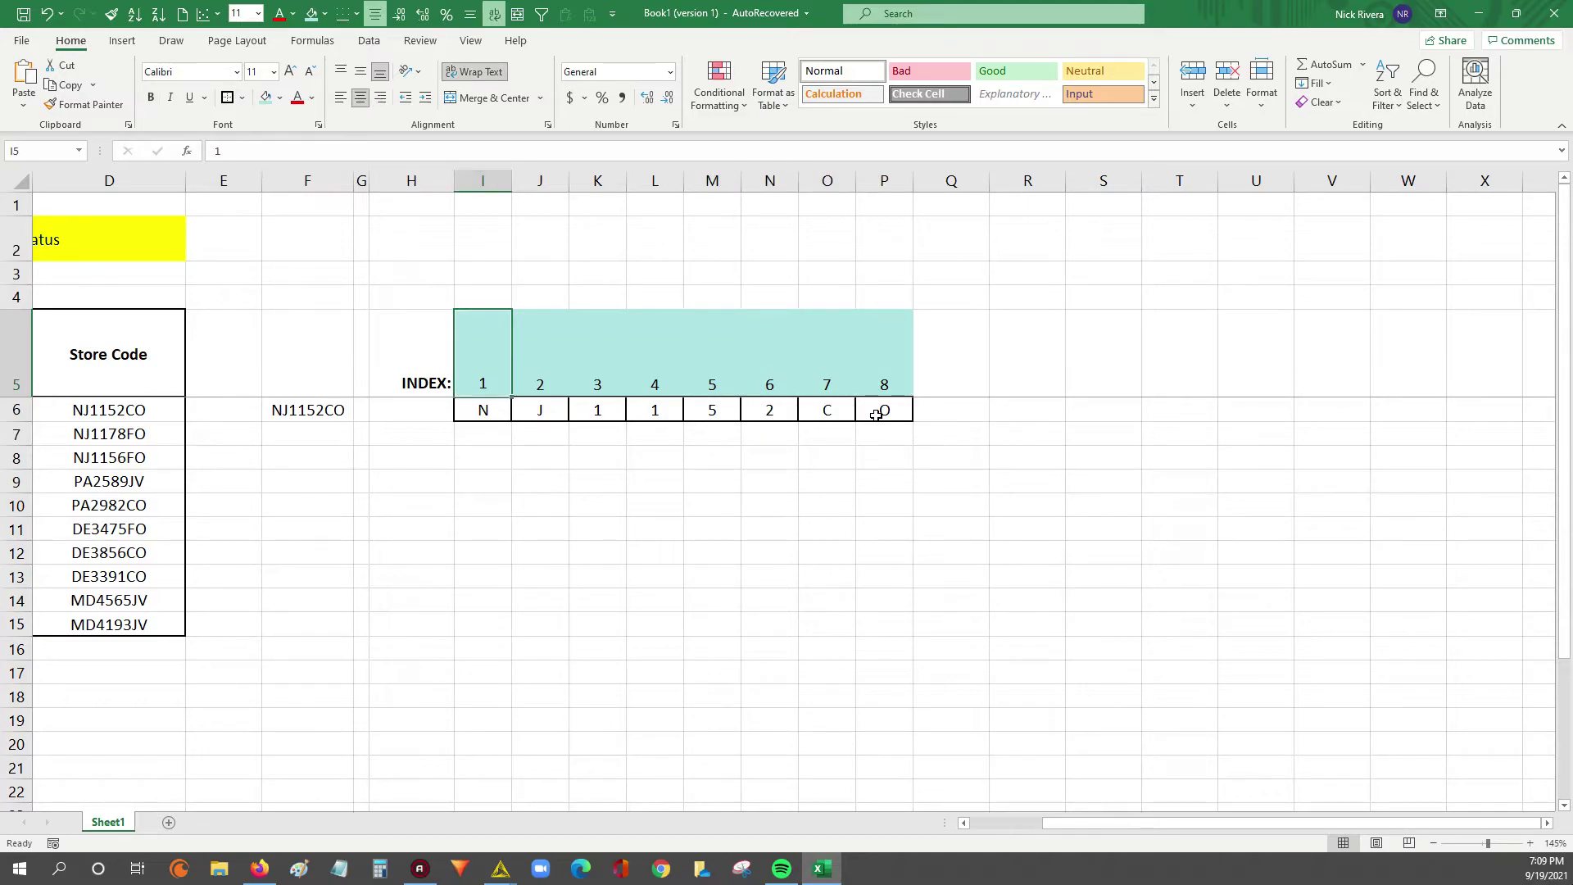
{"action": "key", "text": "ctrl+shift+Right"}
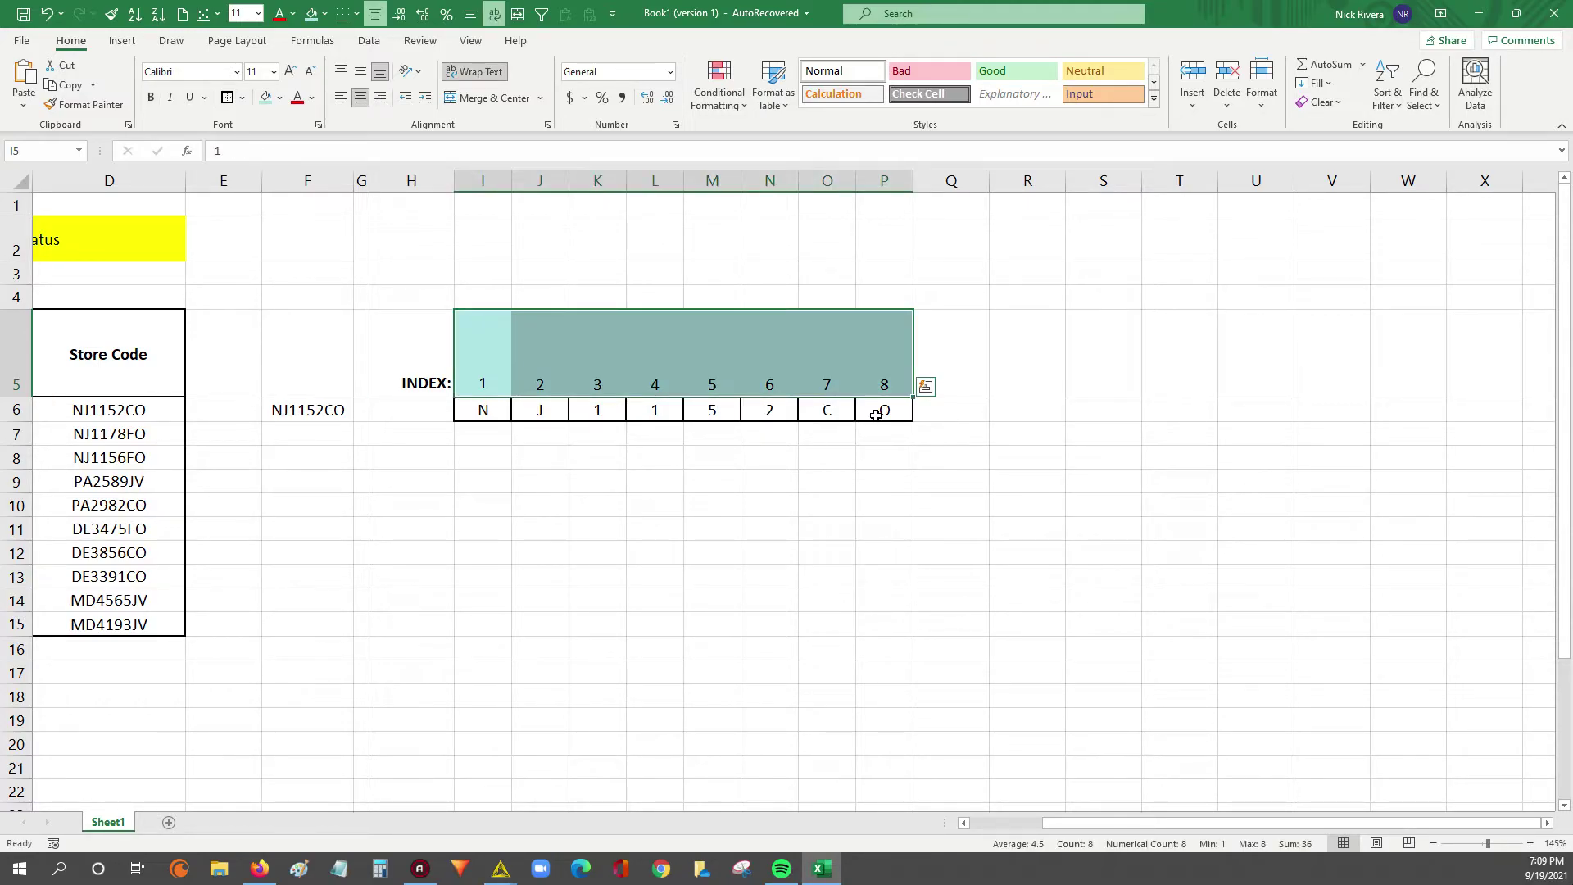
{"action": "key", "text": "ctrl+shift+Left"}
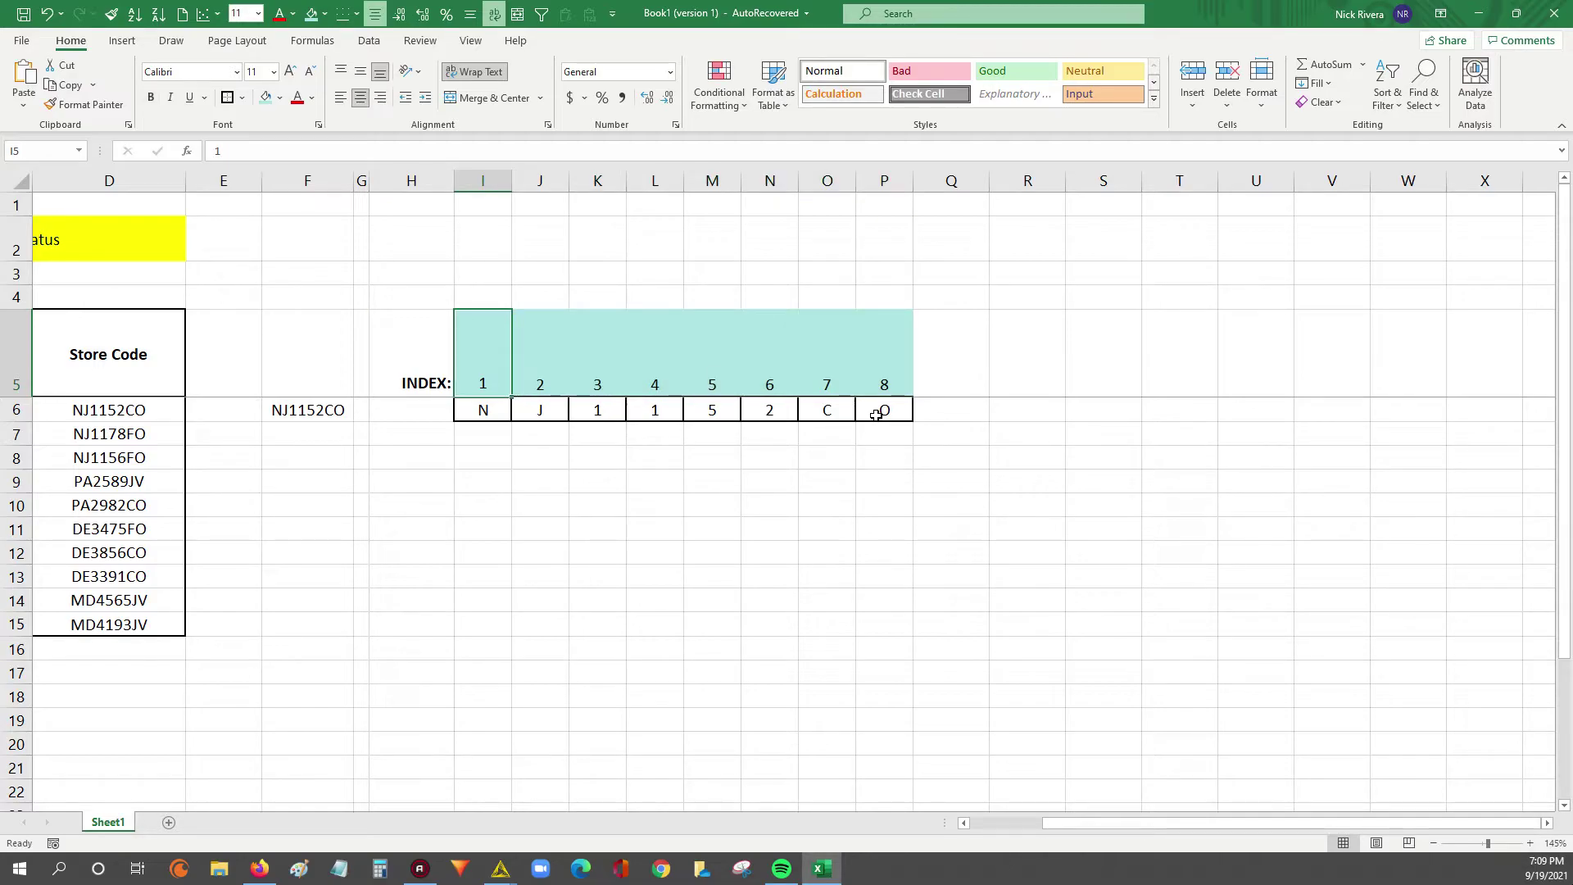
{"action": "key", "text": "Down"}
{"action": "key", "text": "Up"}
{"action": "key", "text": "Up"}
Label H4 'Knime Index' and widen column H to fit it
{"action": "key", "text": "Left"}
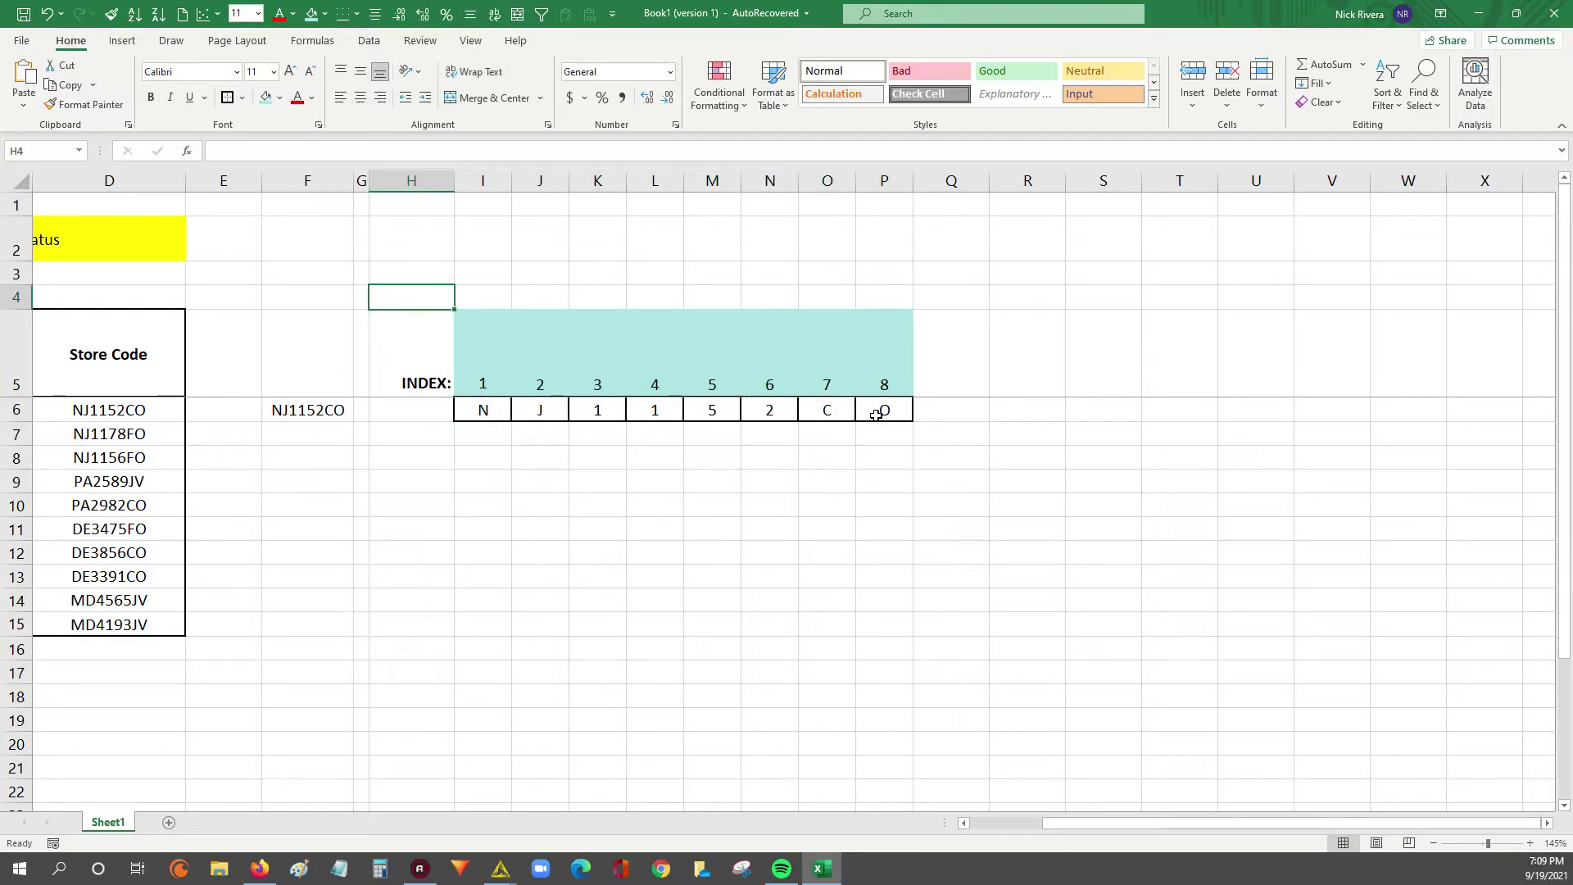
{"action": "type", "text": "Knime Index"}
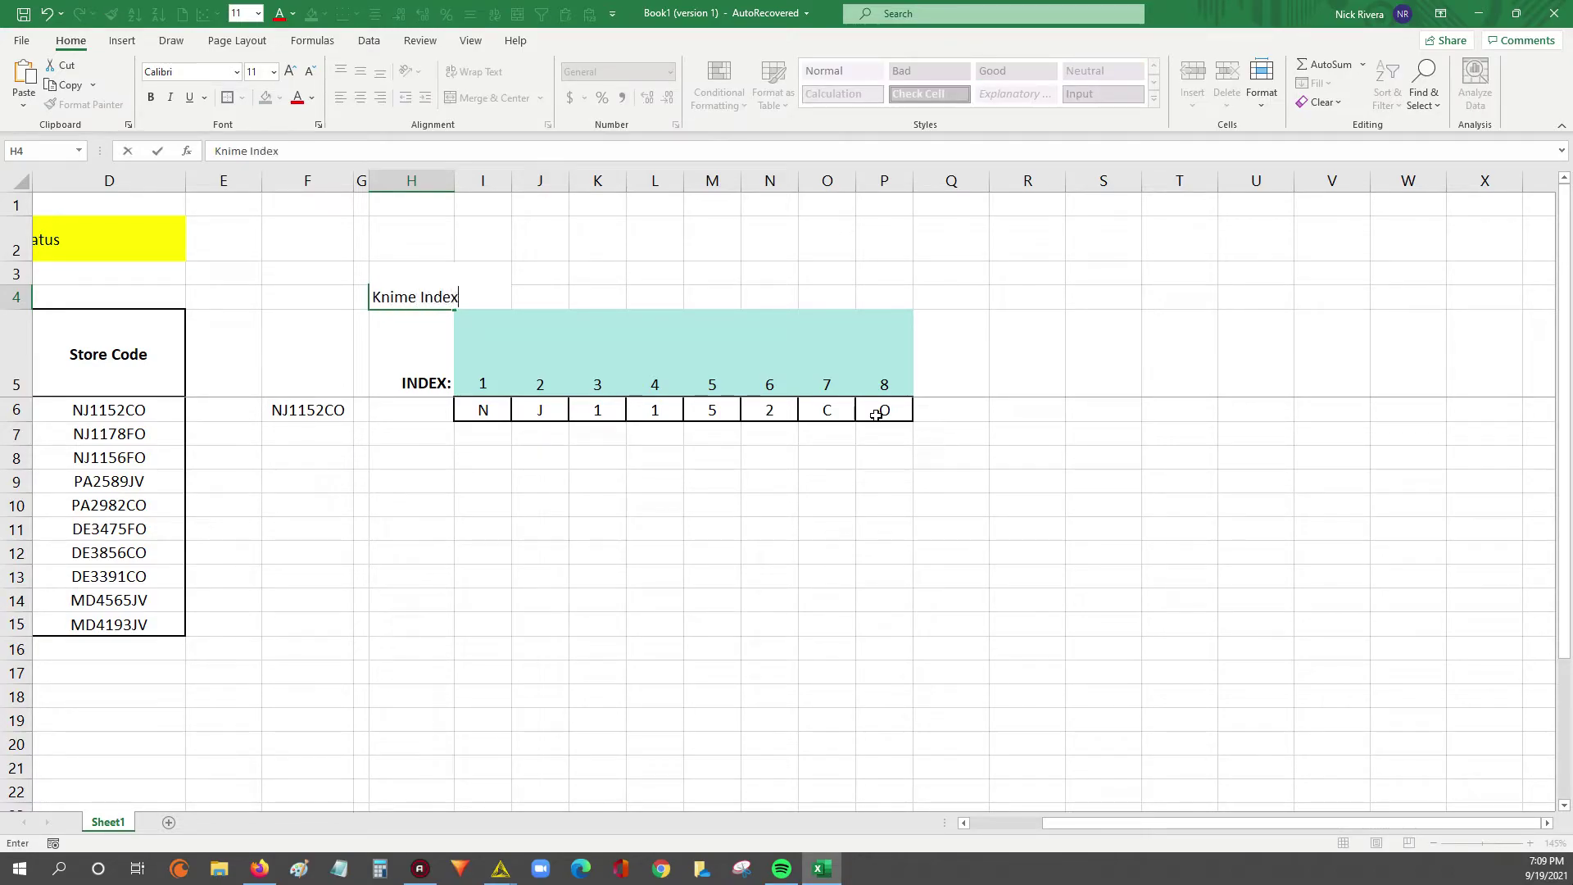
{"action": "key", "text": "Right"}
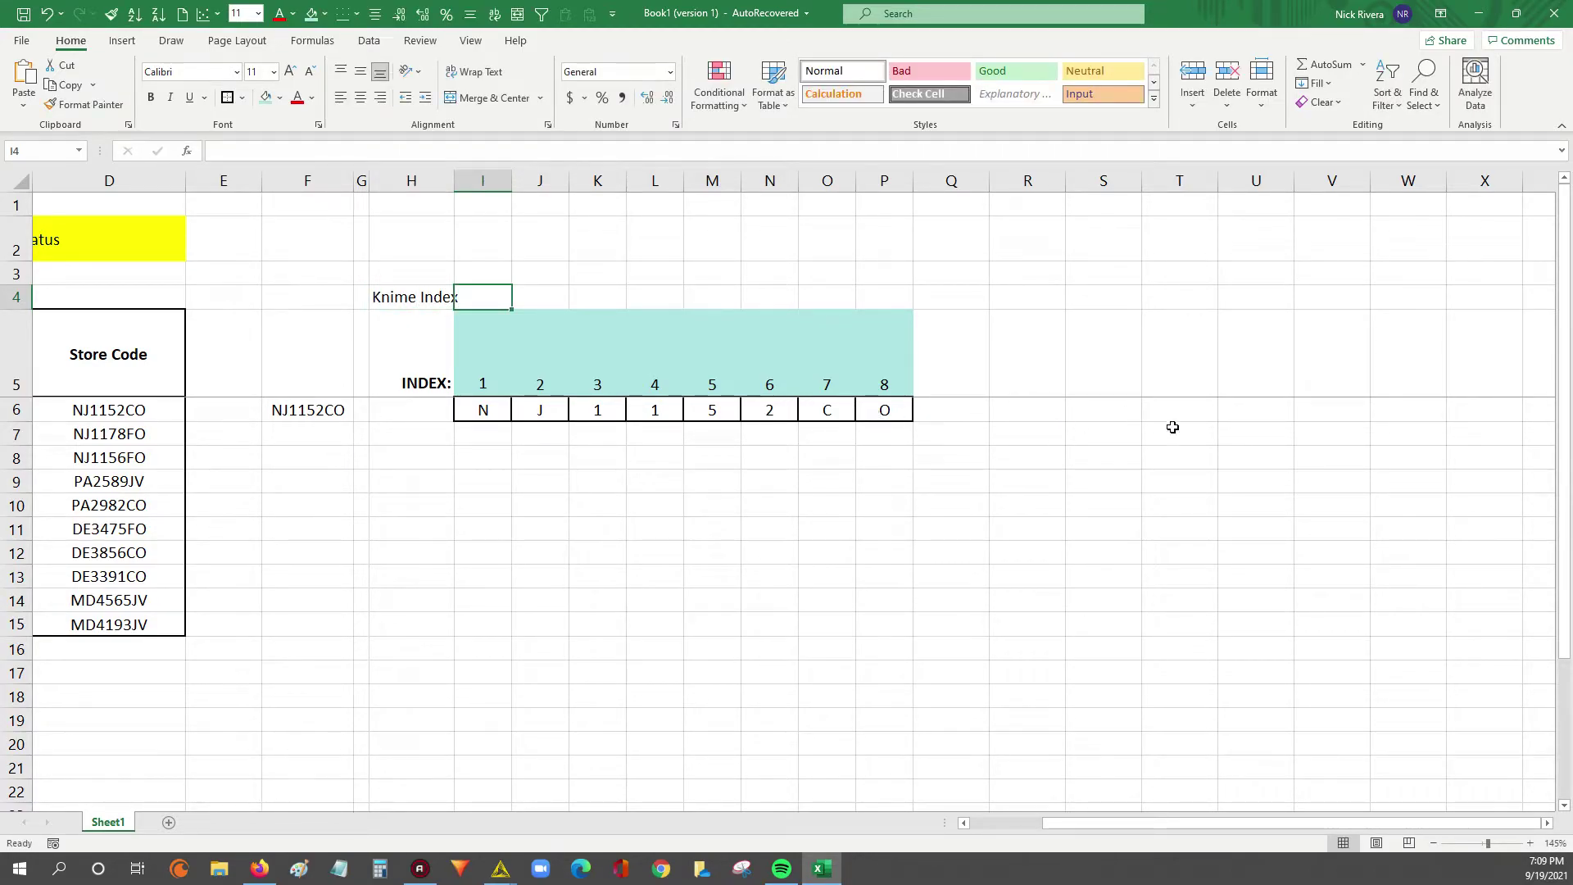
{"action": "left_click_drag", "start_coordinate": [454, 180], "coordinate": [484, 270]}
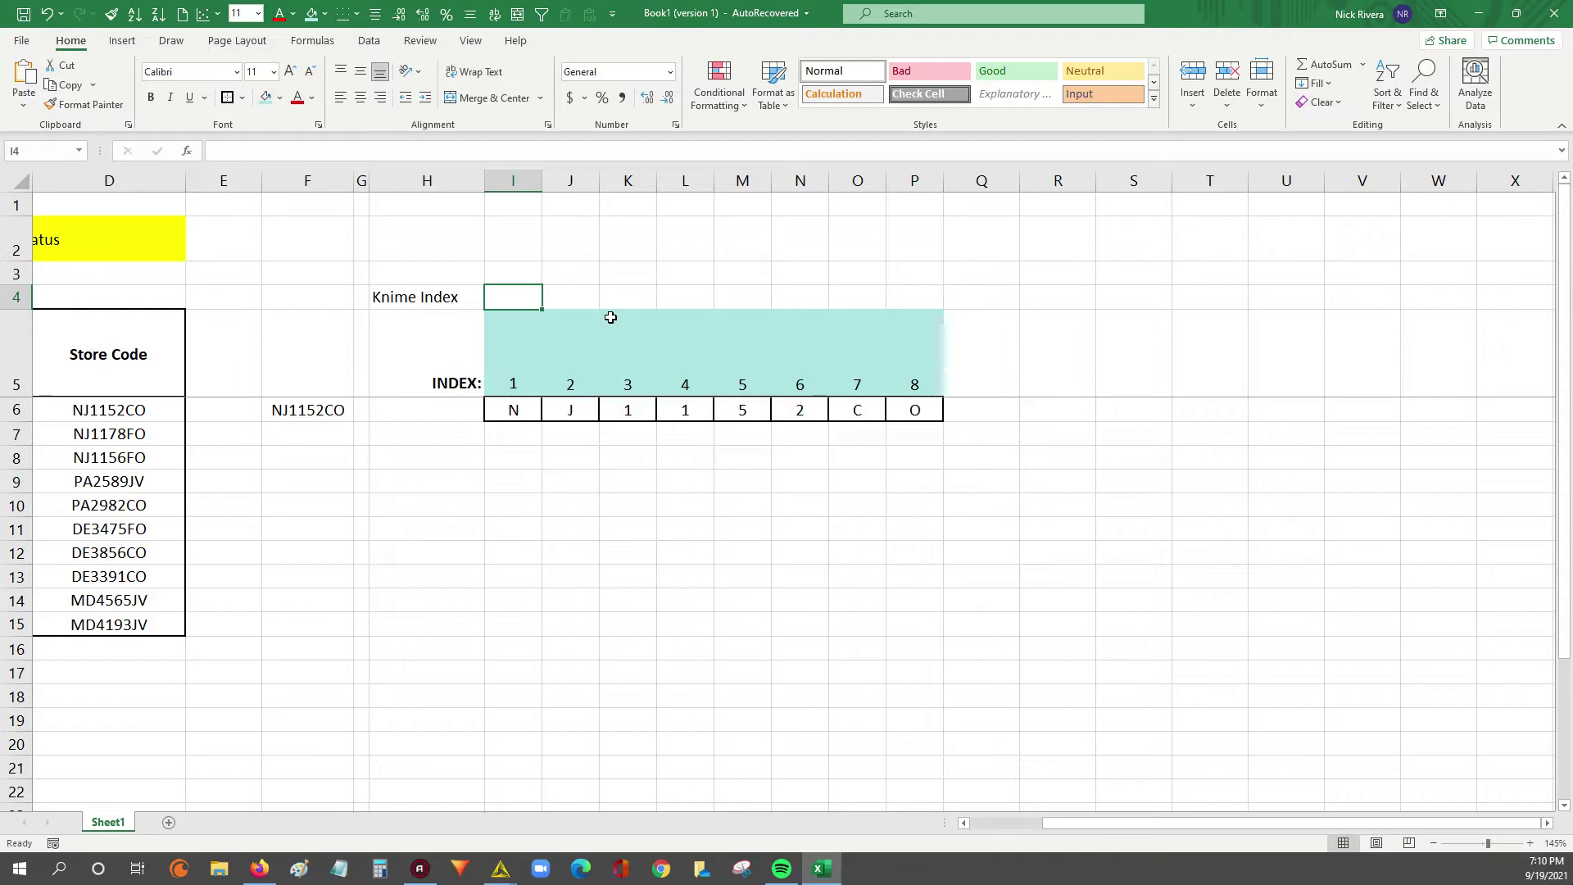
Enter 0 in I4 as the first Knime index above position 1
{"action": "key", "text": "Down"}
{"action": "key", "text": "shift+Down"}
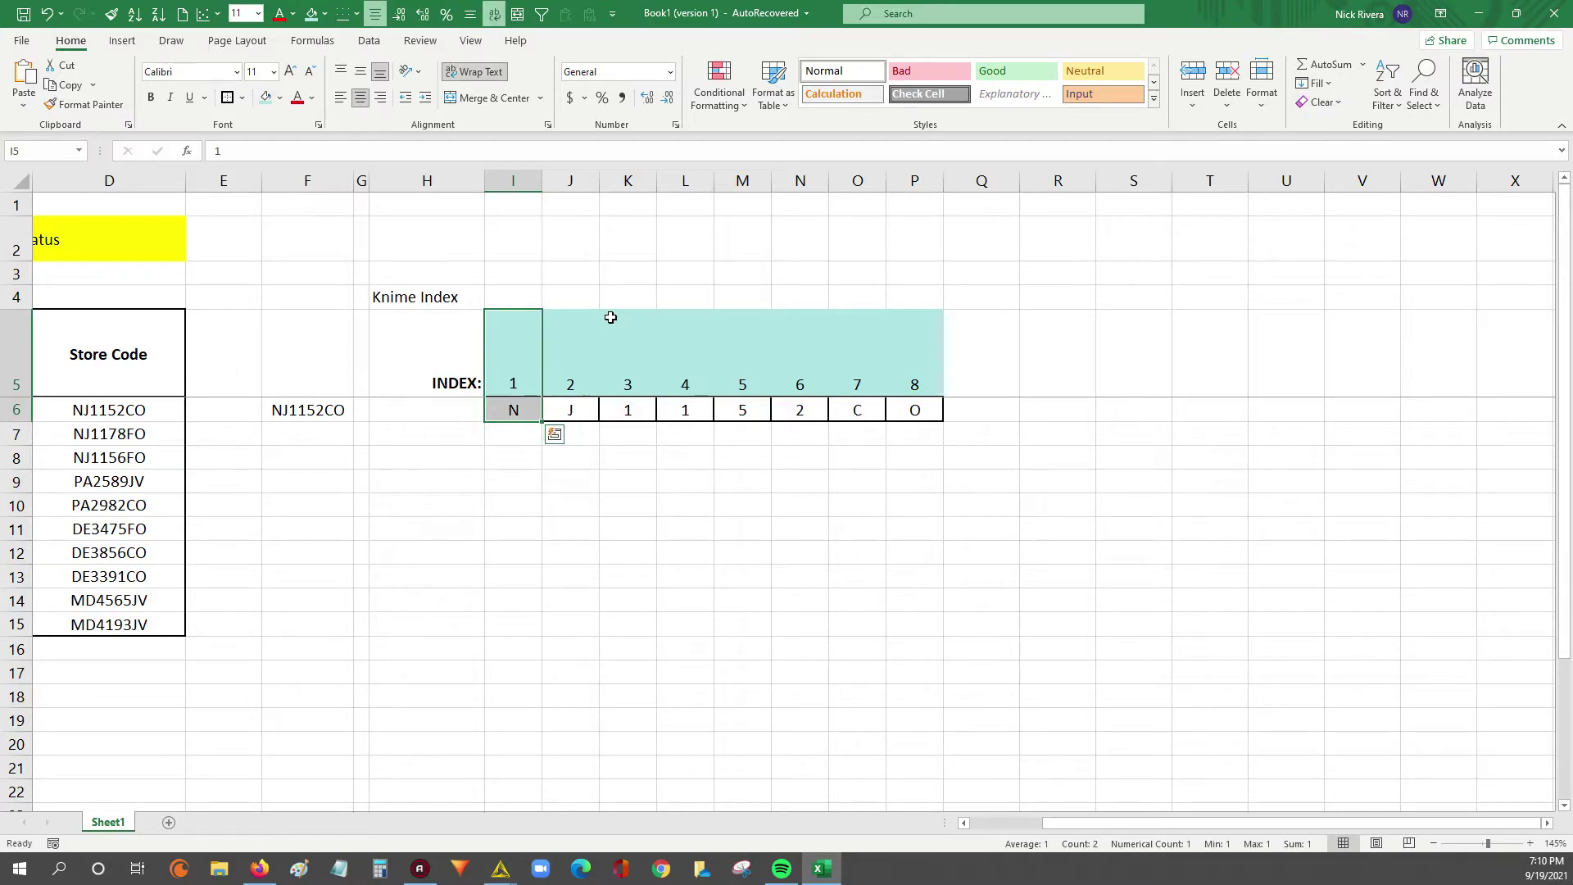
{"action": "key", "text": "shift+Up"}
{"action": "key", "text": "shift+Down"}
{"action": "key", "text": "Up"}
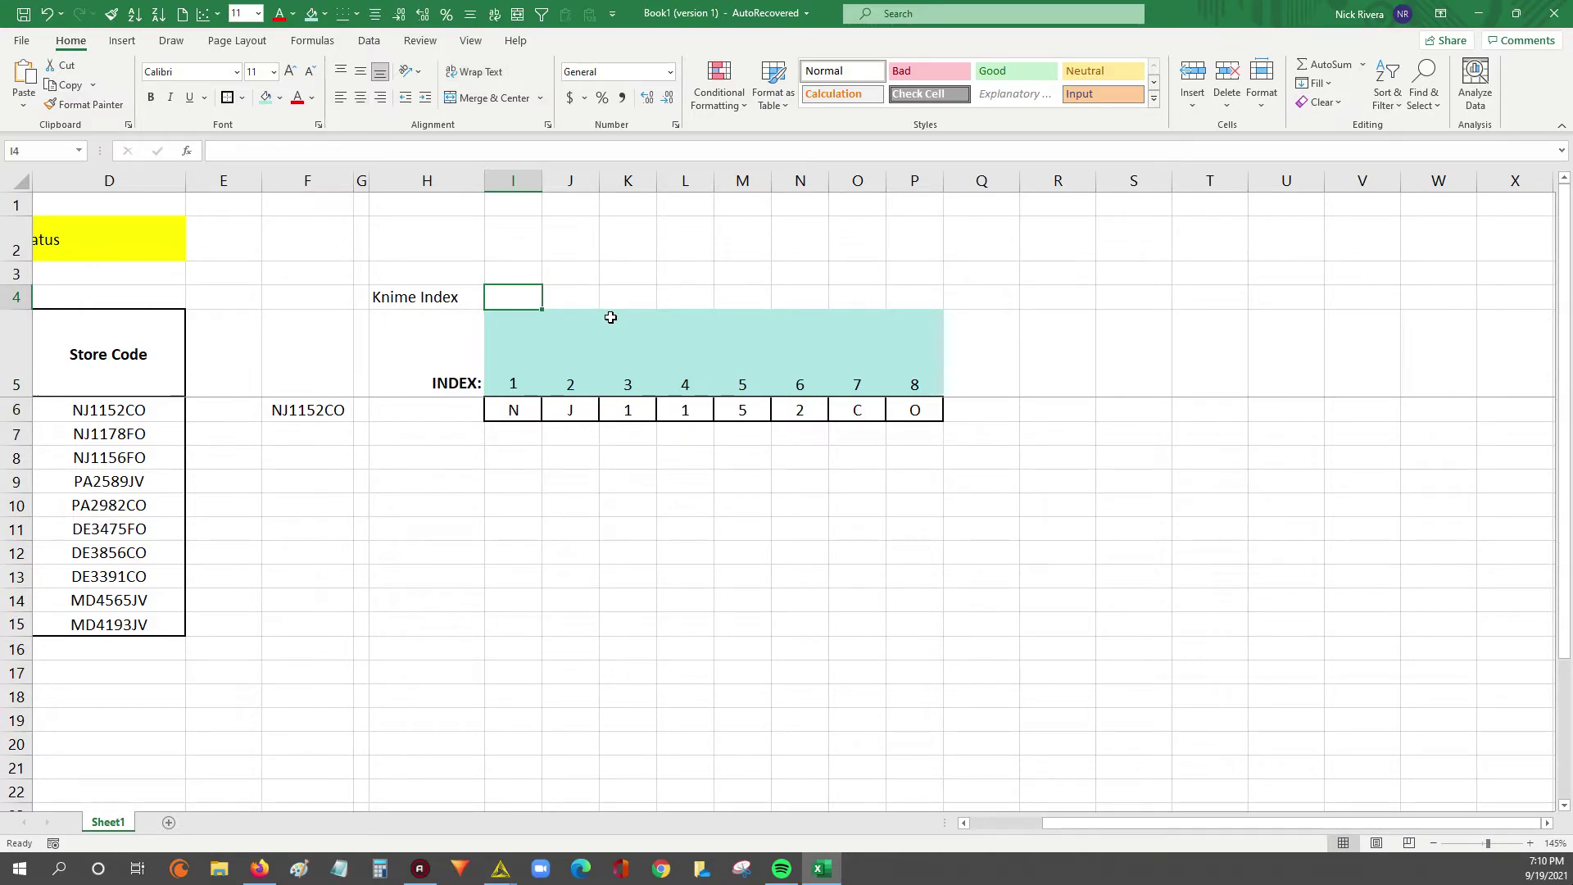
{"action": "type", "text": "0"}
{"action": "key", "text": "ctrl+Return"}
{"action": "key", "text": "shift+Right"}
{"action": "key", "text": "shift+Right"}
{"action": "key", "text": "shift+Right"}
{"action": "key", "text": "shift+Right"}
{"action": "key", "text": "shift+Right"}
{"action": "key", "text": "shift+Right"}
{"action": "key", "text": "shift+Right"}
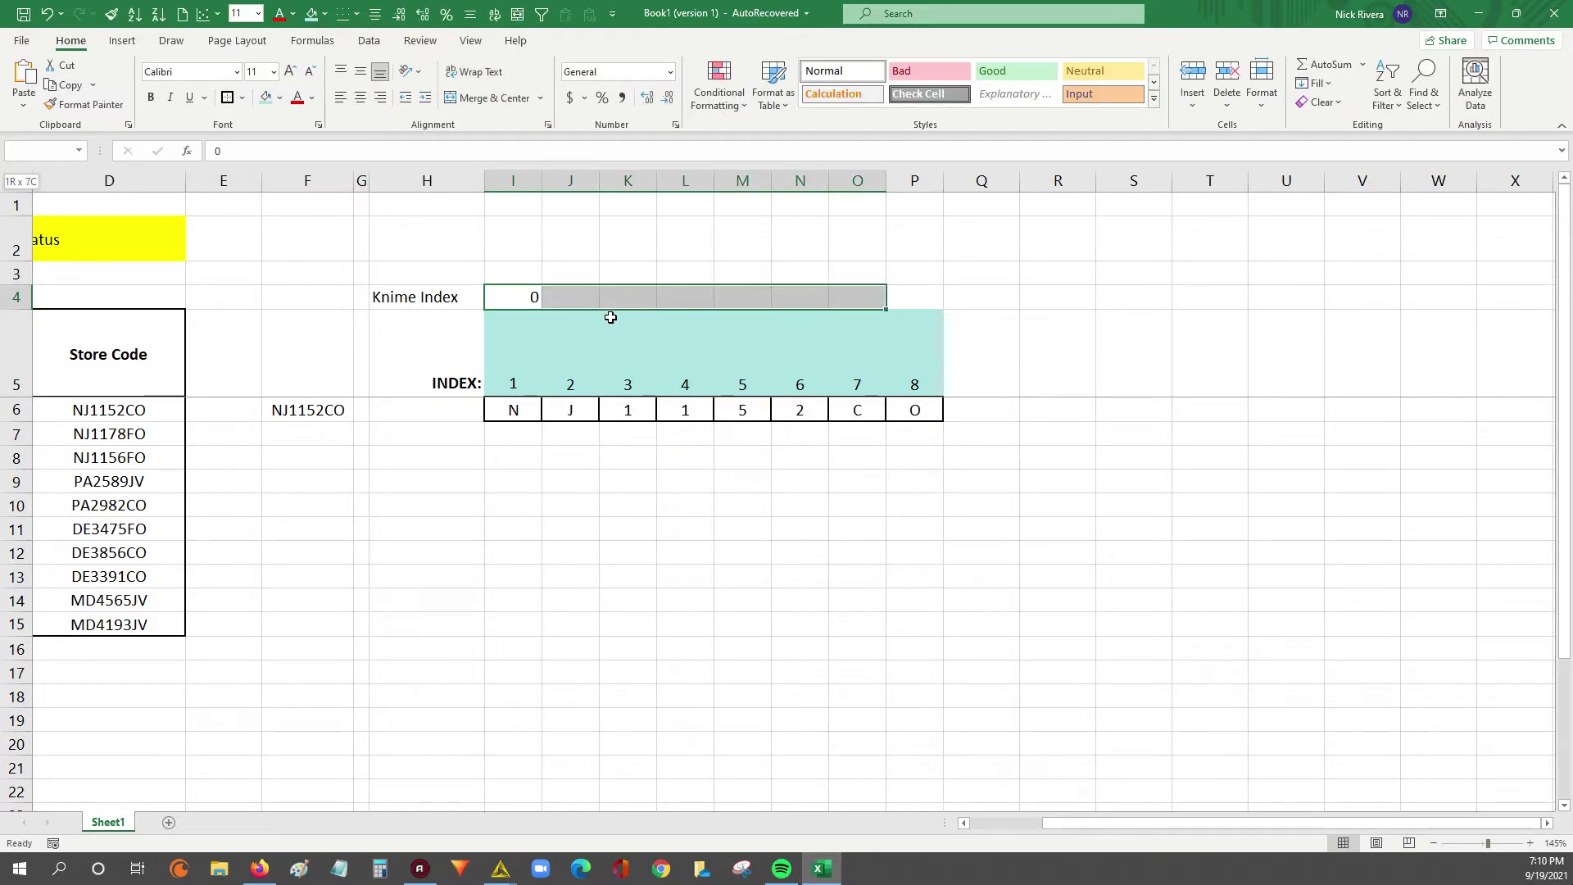
Enter 1 and 2 in J4 and K4, then fill the series through P4 to 7
{"action": "key", "text": "Right"}
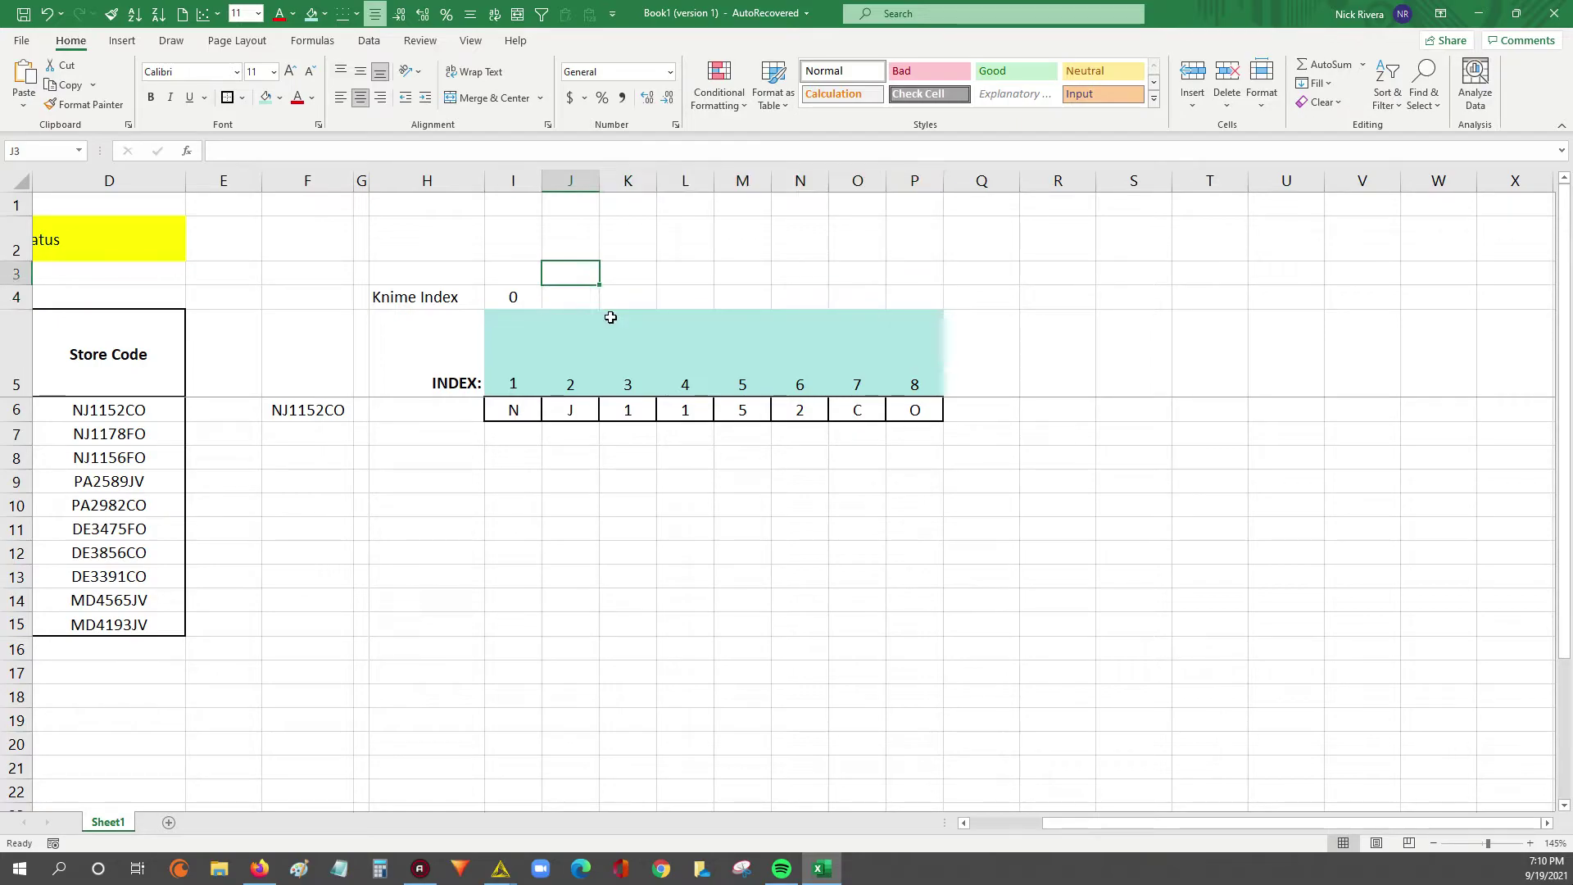
{"action": "key", "text": "Down"}
{"action": "key", "text": "Down"}
{"action": "key", "text": "Up"}
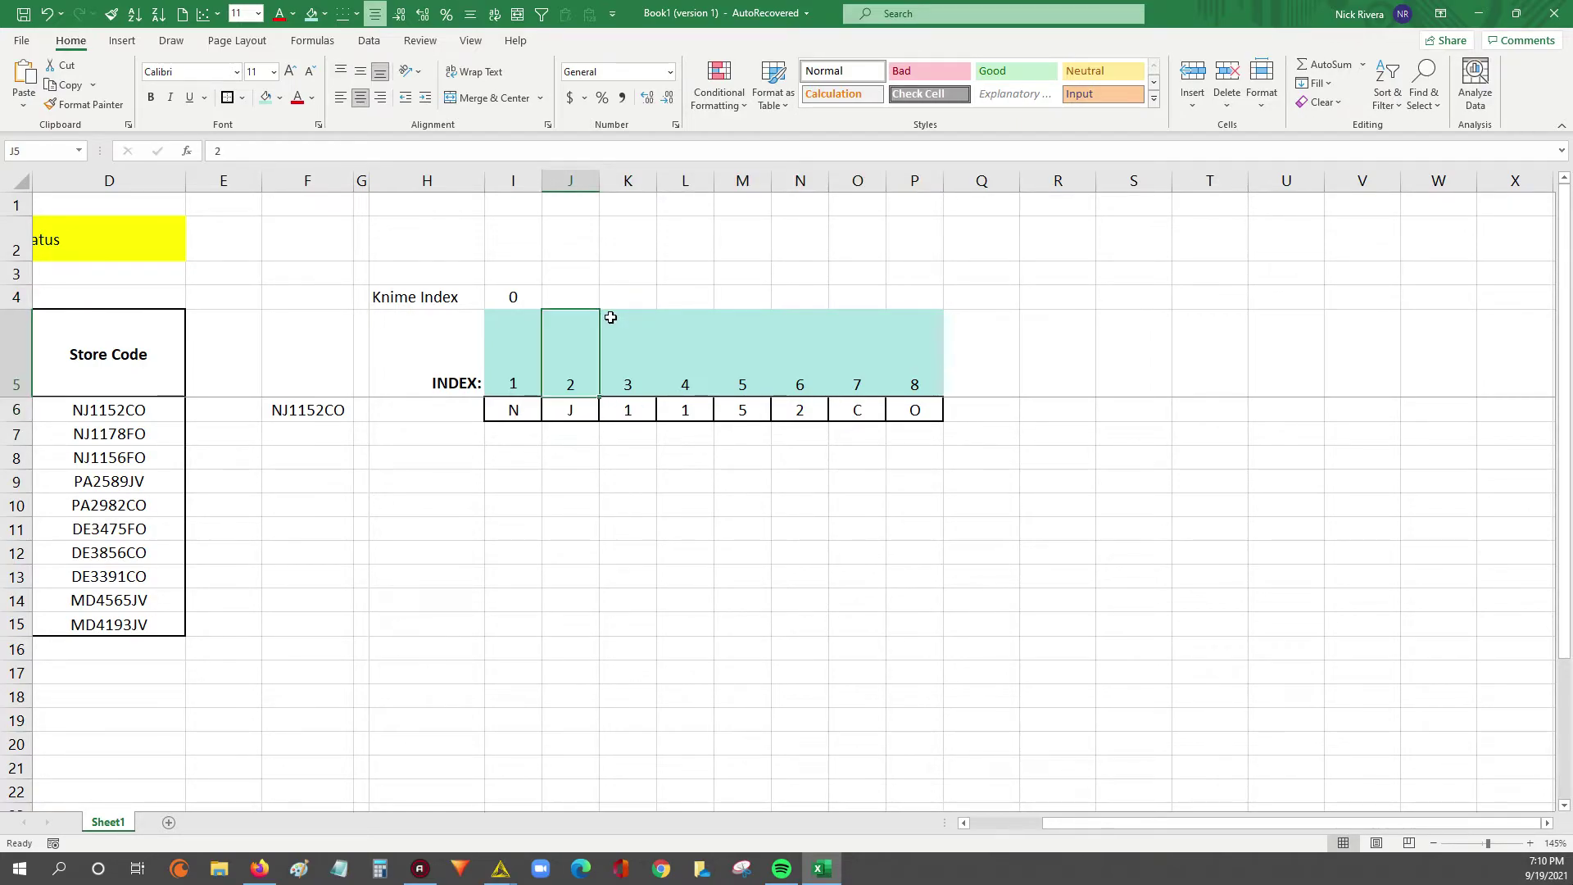
{"action": "key", "text": "Up"}
{"action": "type", "text": "1"}
{"action": "key", "text": "Tab"}
{"action": "type", "text": "2"}
{"action": "key", "text": "Tab"}
{"action": "key", "text": "Left"}
{"action": "key", "text": "Left"}
{"action": "key", "text": "Left"}
{"action": "key", "text": "shift+Right"}
{"action": "key", "text": "shift+Right"}
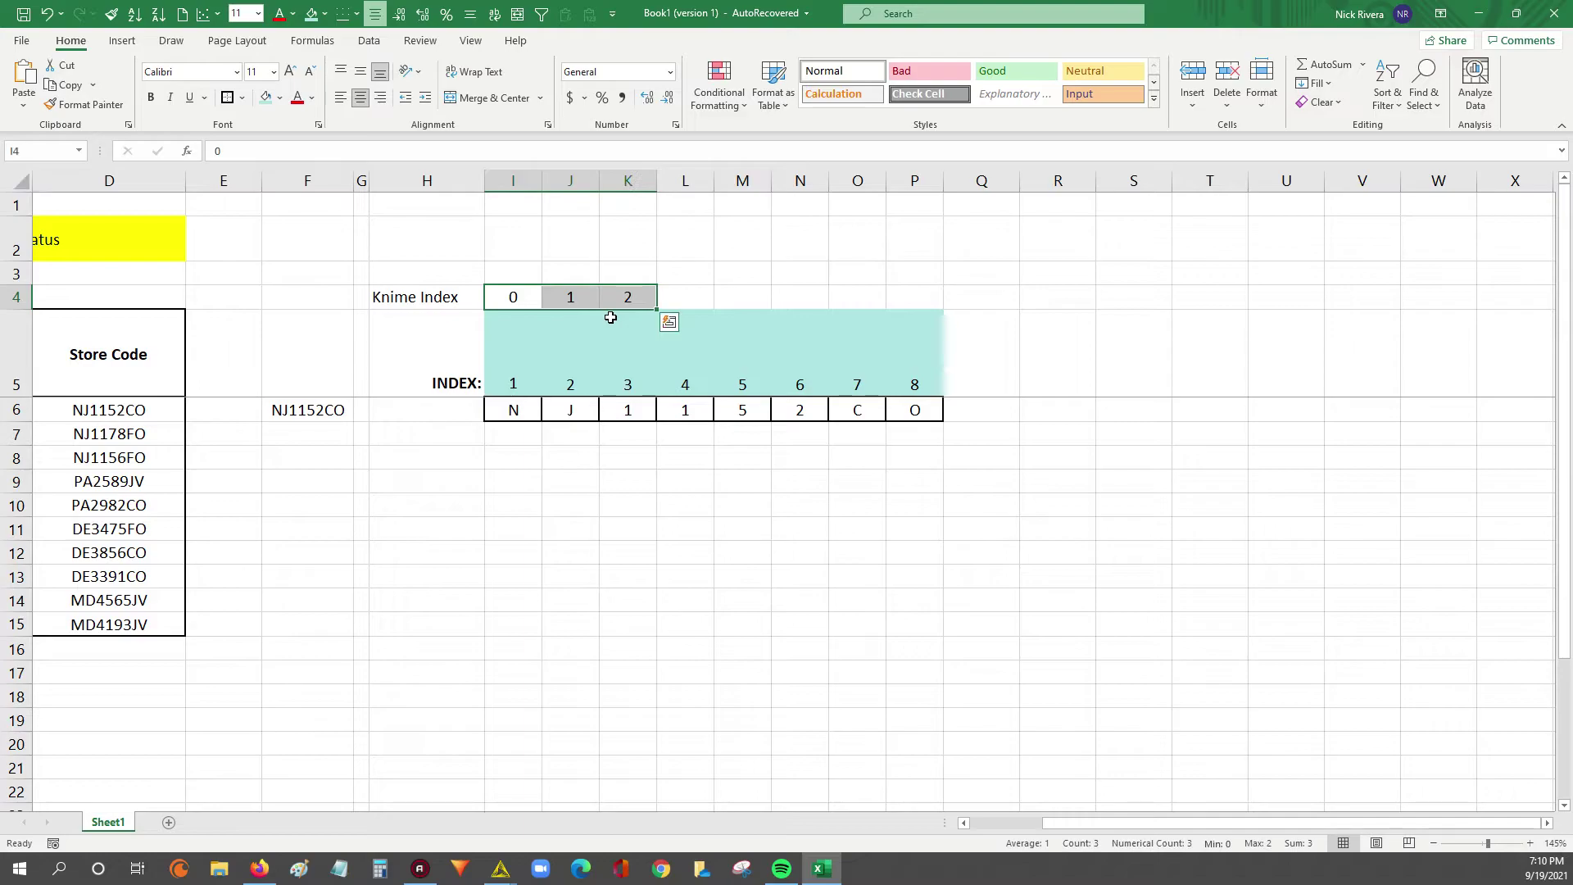
{"action": "left_click_drag", "start_coordinate": [661, 310], "coordinate": [917, 315]}
{"action": "left_click", "coordinate": [517, 293]}
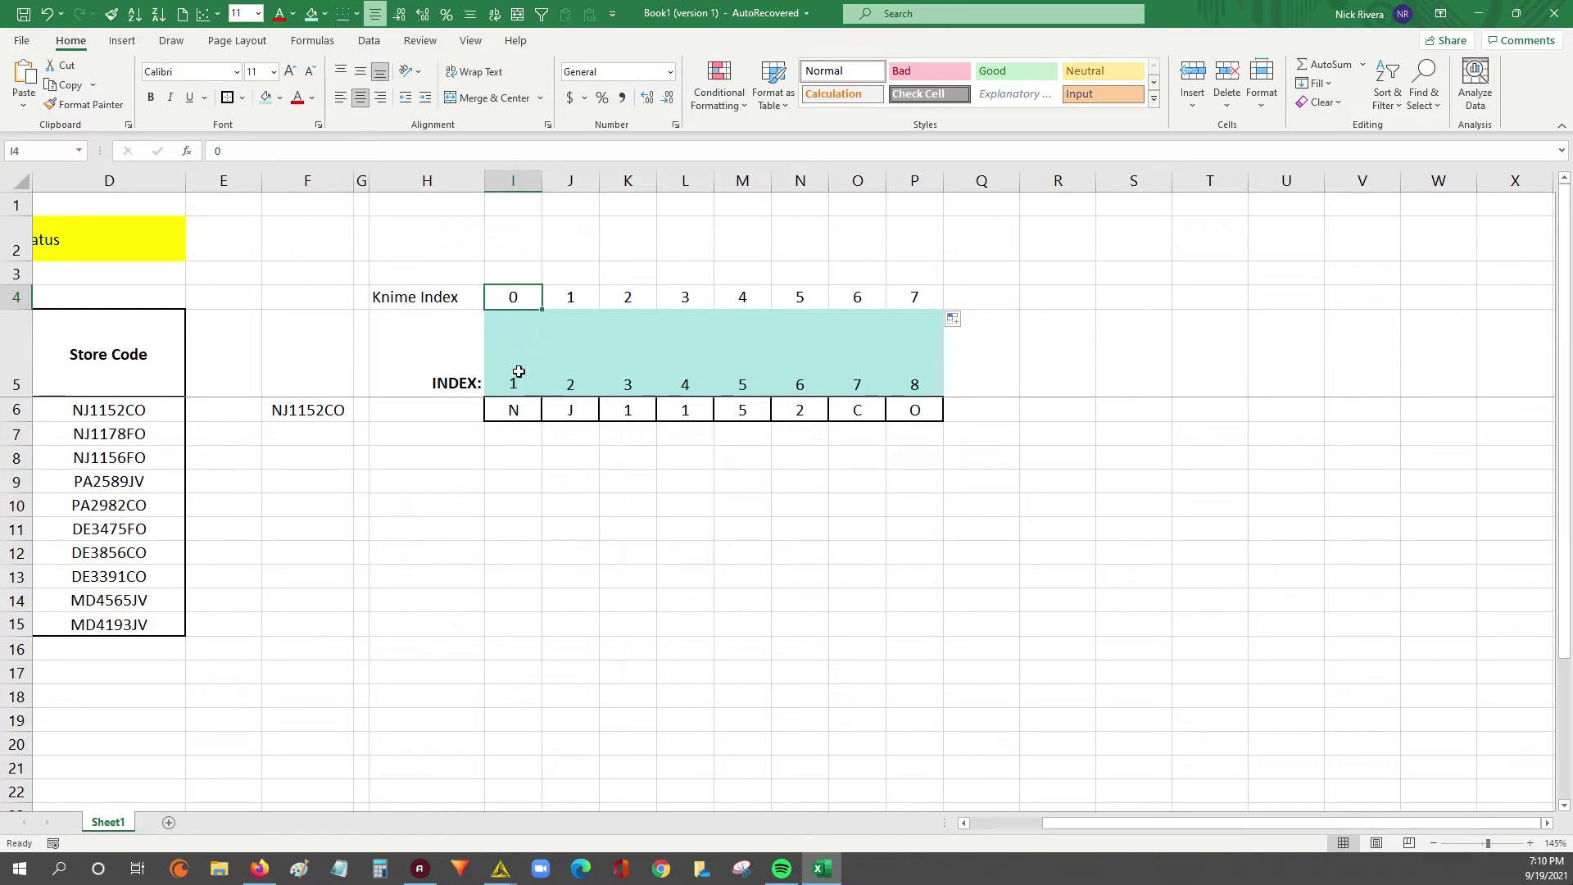
{"action": "left_click", "coordinate": [526, 407]}
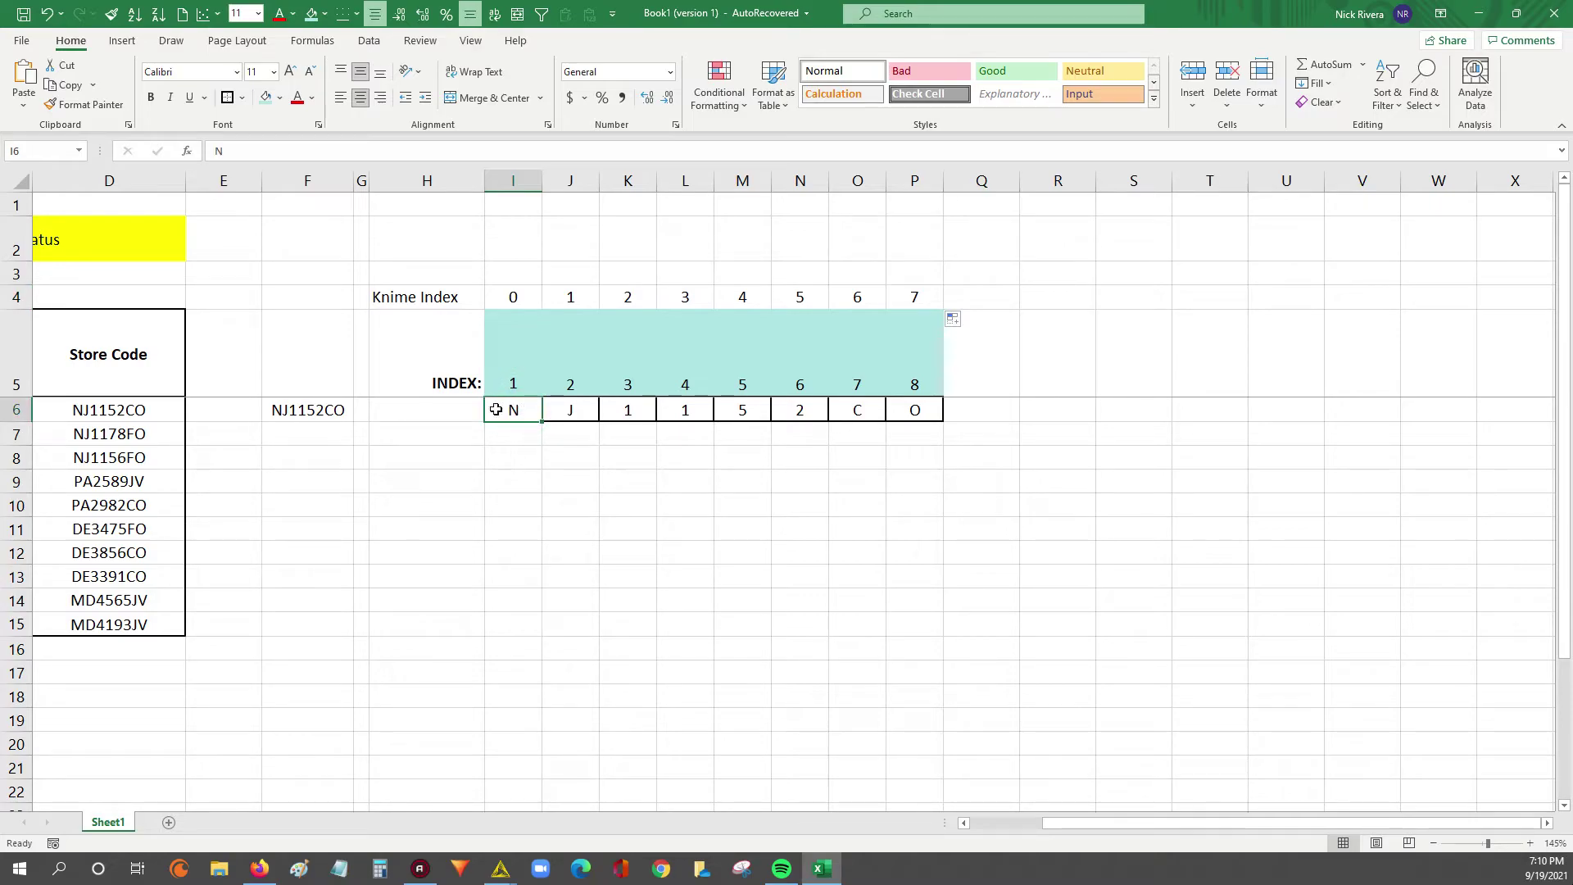
{"action": "left_click_drag", "start_coordinate": [1213, 823], "coordinate": [964, 827]}
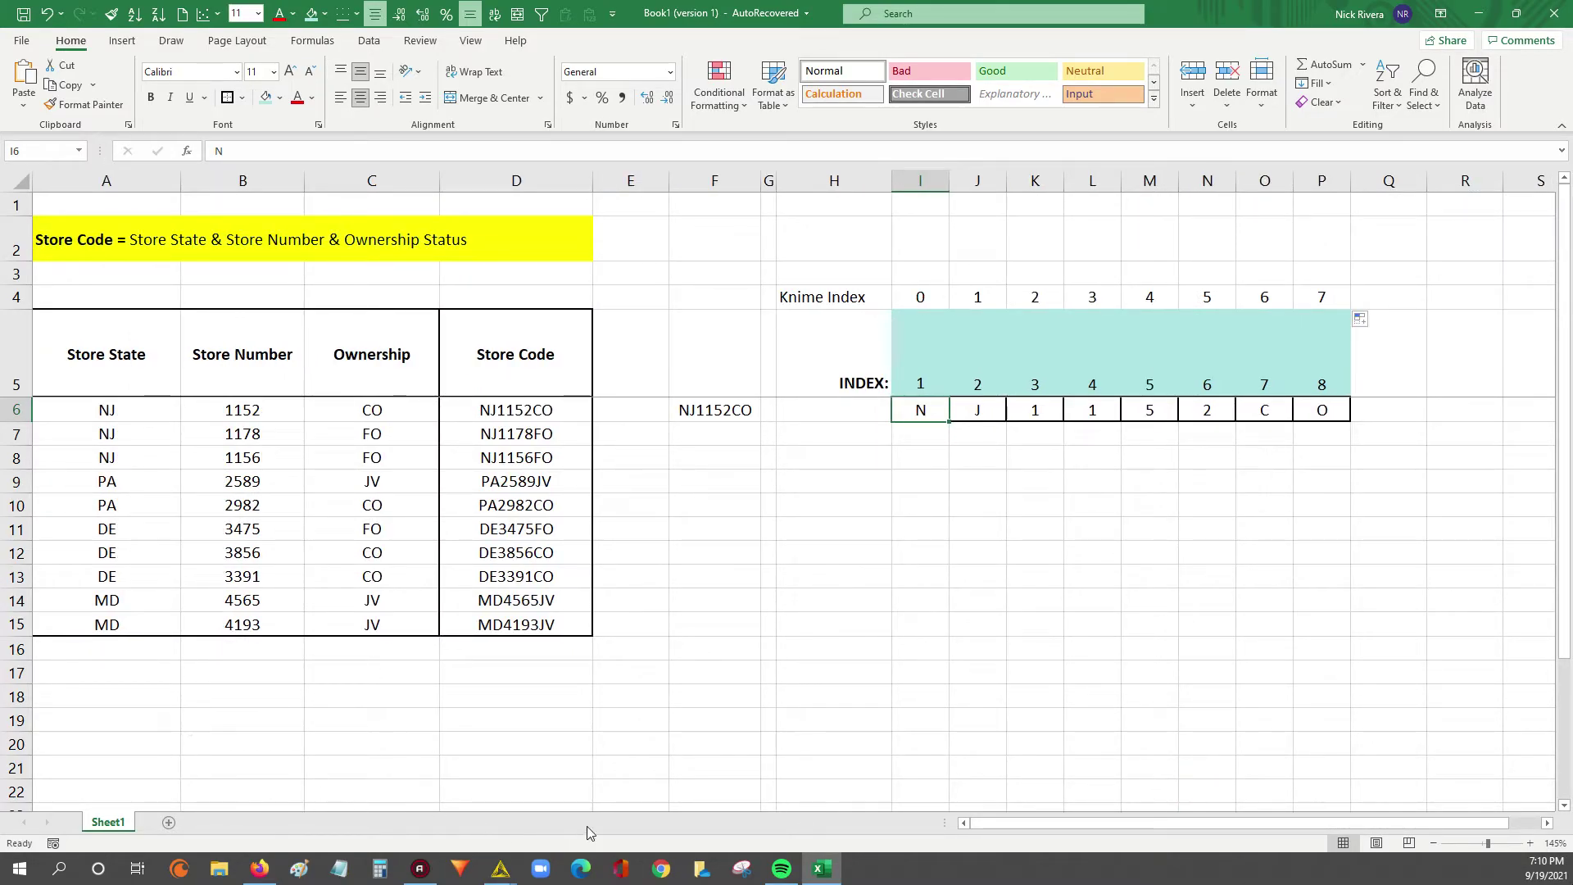
Switch to KNIME, glance back at Excel's D5:D15 store codes, and return to the workflow
{"action": "left_click", "coordinate": [501, 869]}
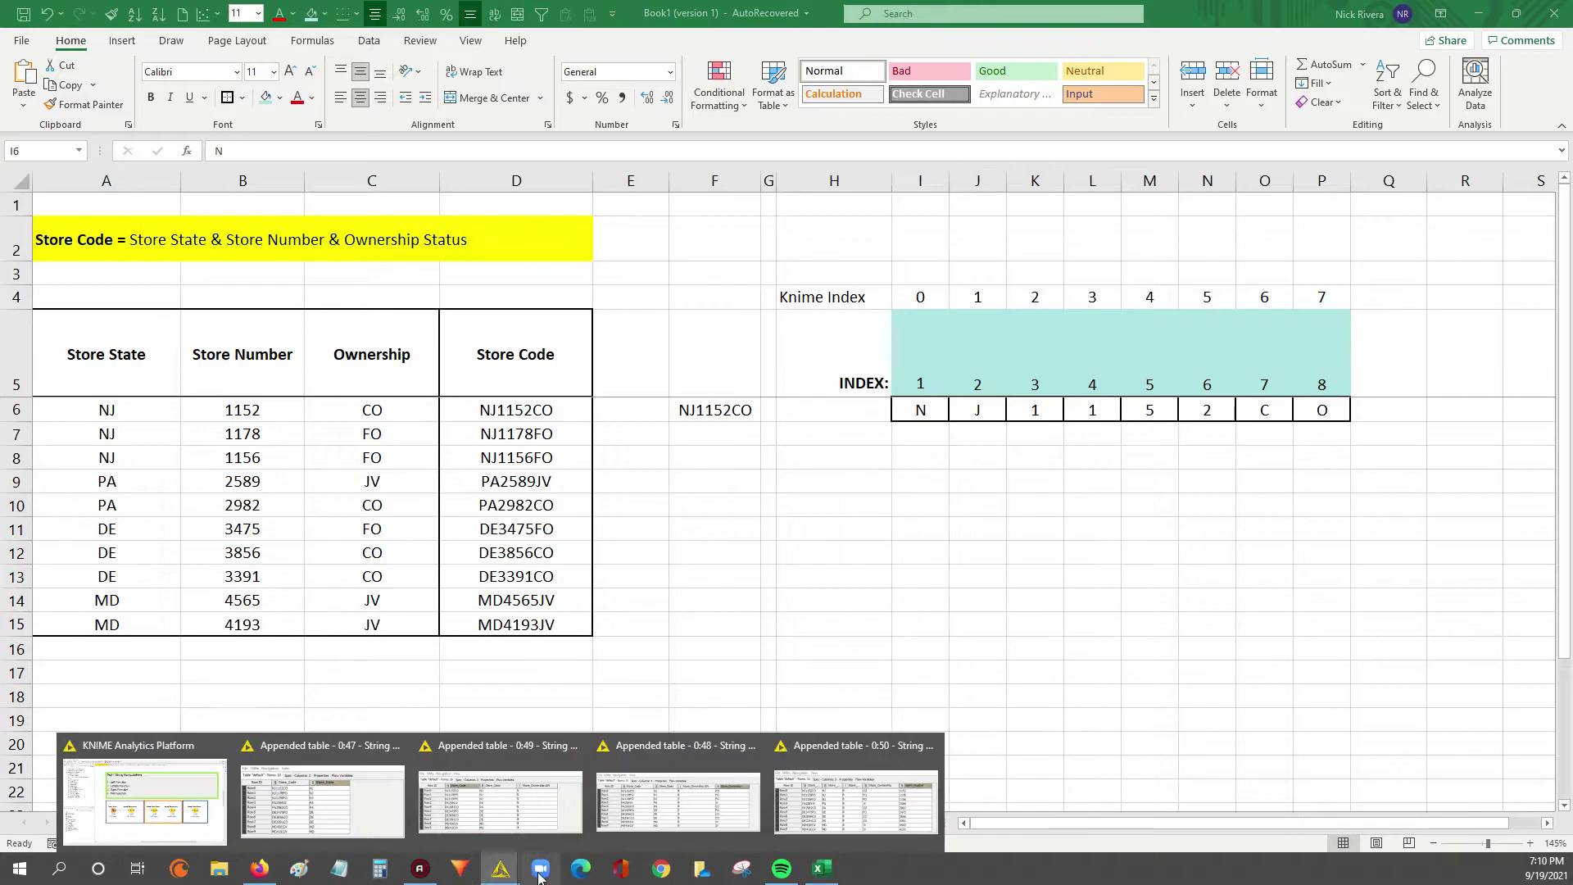
{"action": "left_click", "coordinate": [181, 812]}
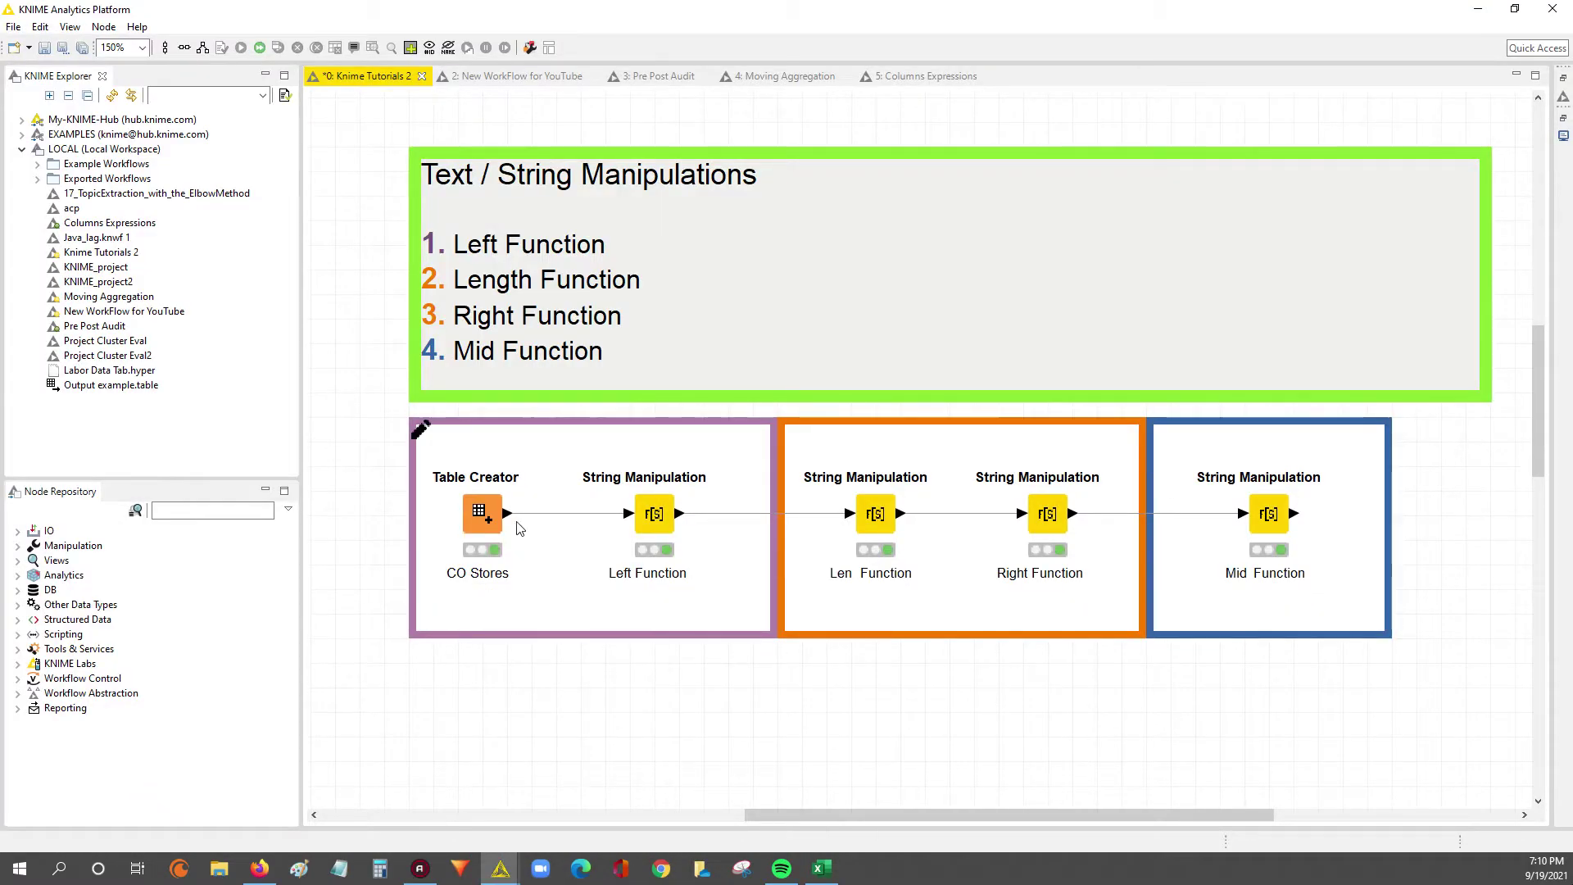
{"action": "left_click", "coordinate": [822, 868]}
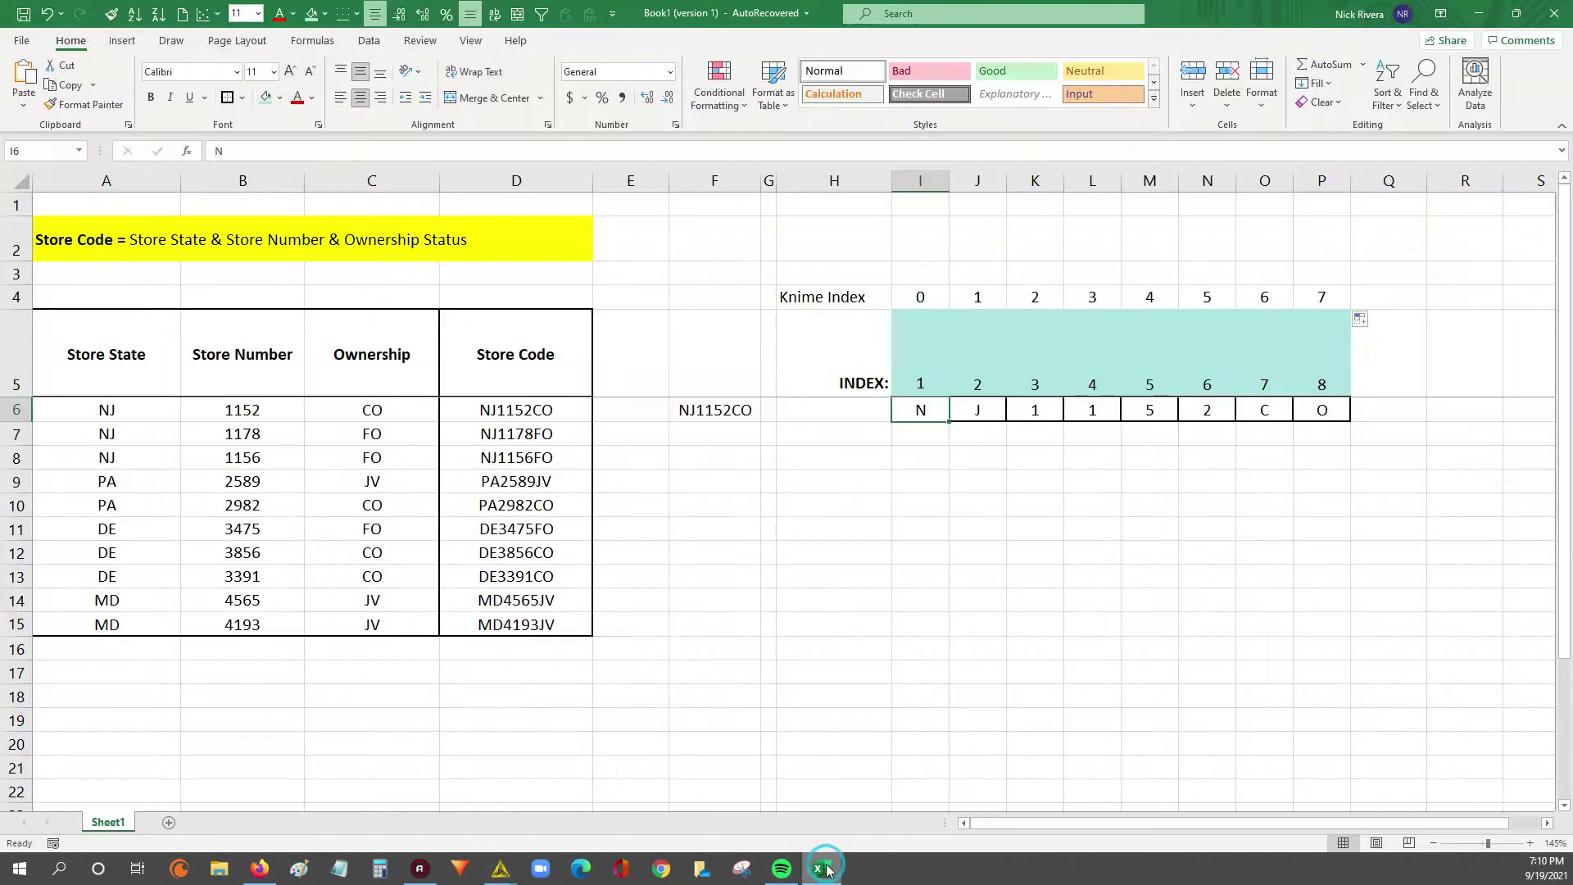
{"action": "left_click_drag", "start_coordinate": [525, 373], "coordinate": [528, 617]}
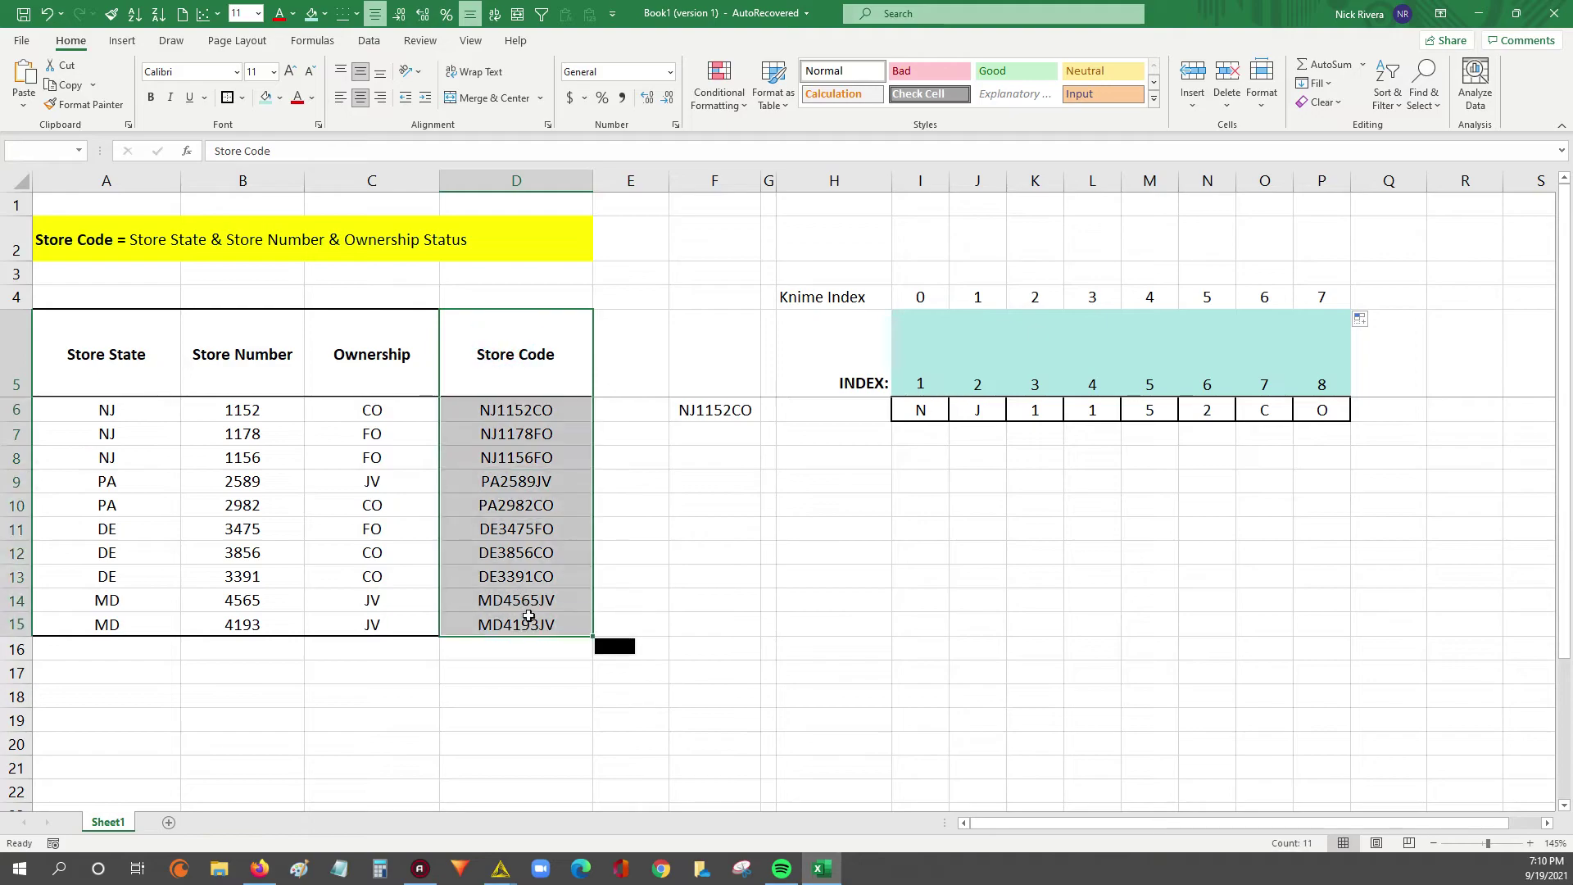
{"action": "left_click", "coordinate": [821, 868]}
Inspect the CO Stores Table Creator settings, widening the Store_Code column
{"action": "double_click", "coordinate": [467, 533]}
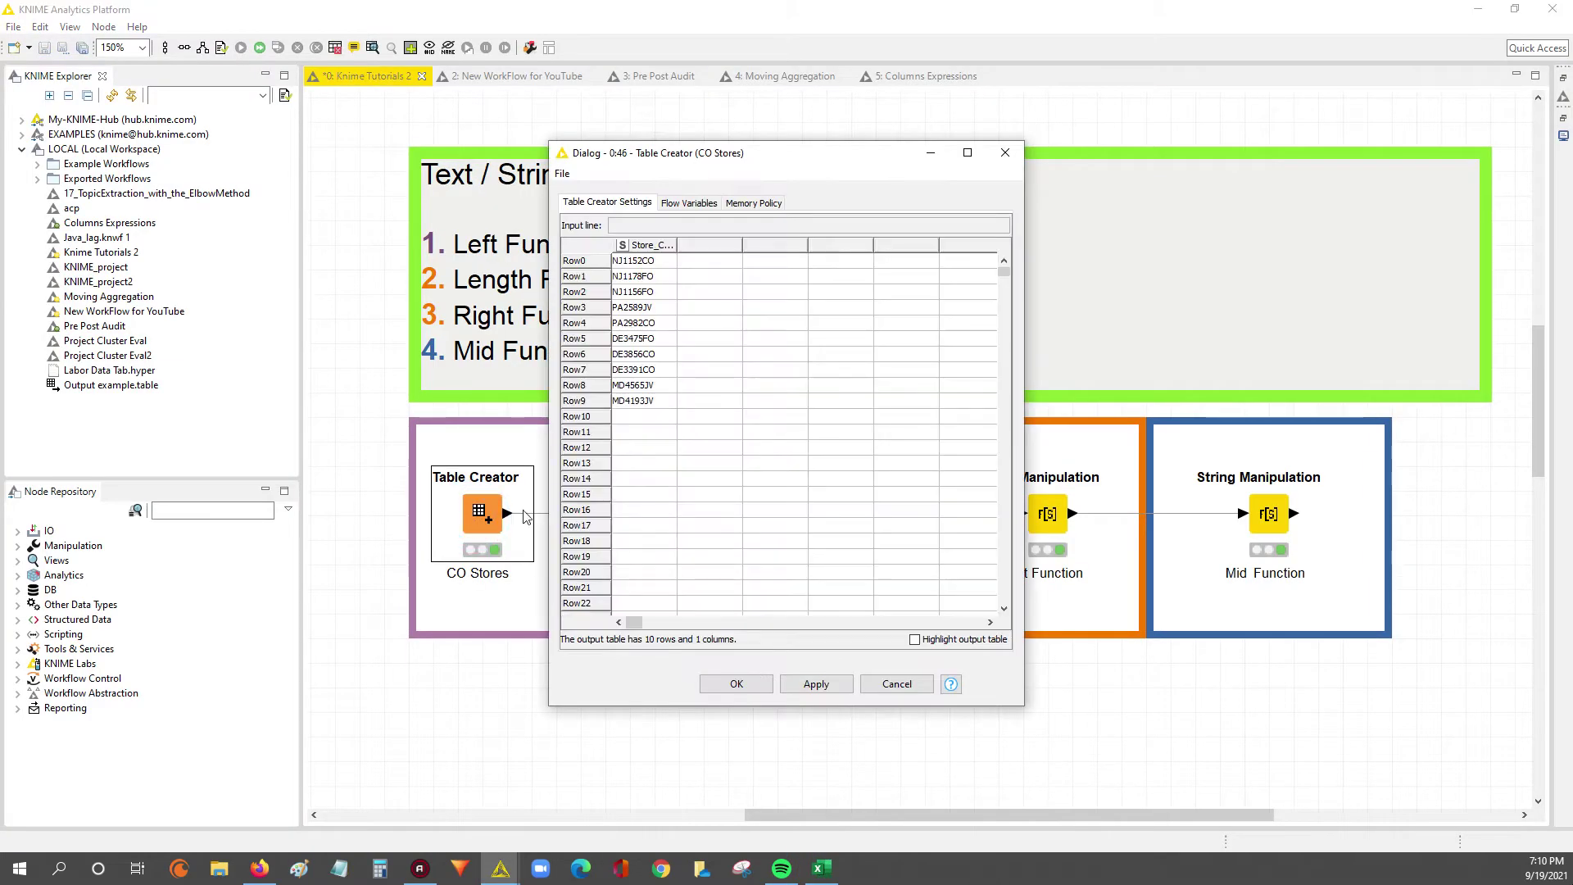
{"action": "left_click_drag", "start_coordinate": [656, 262], "coordinate": [668, 414]}
{"action": "left_click_drag", "start_coordinate": [677, 245], "coordinate": [760, 248]}
{"action": "left_click", "coordinate": [1005, 154]}
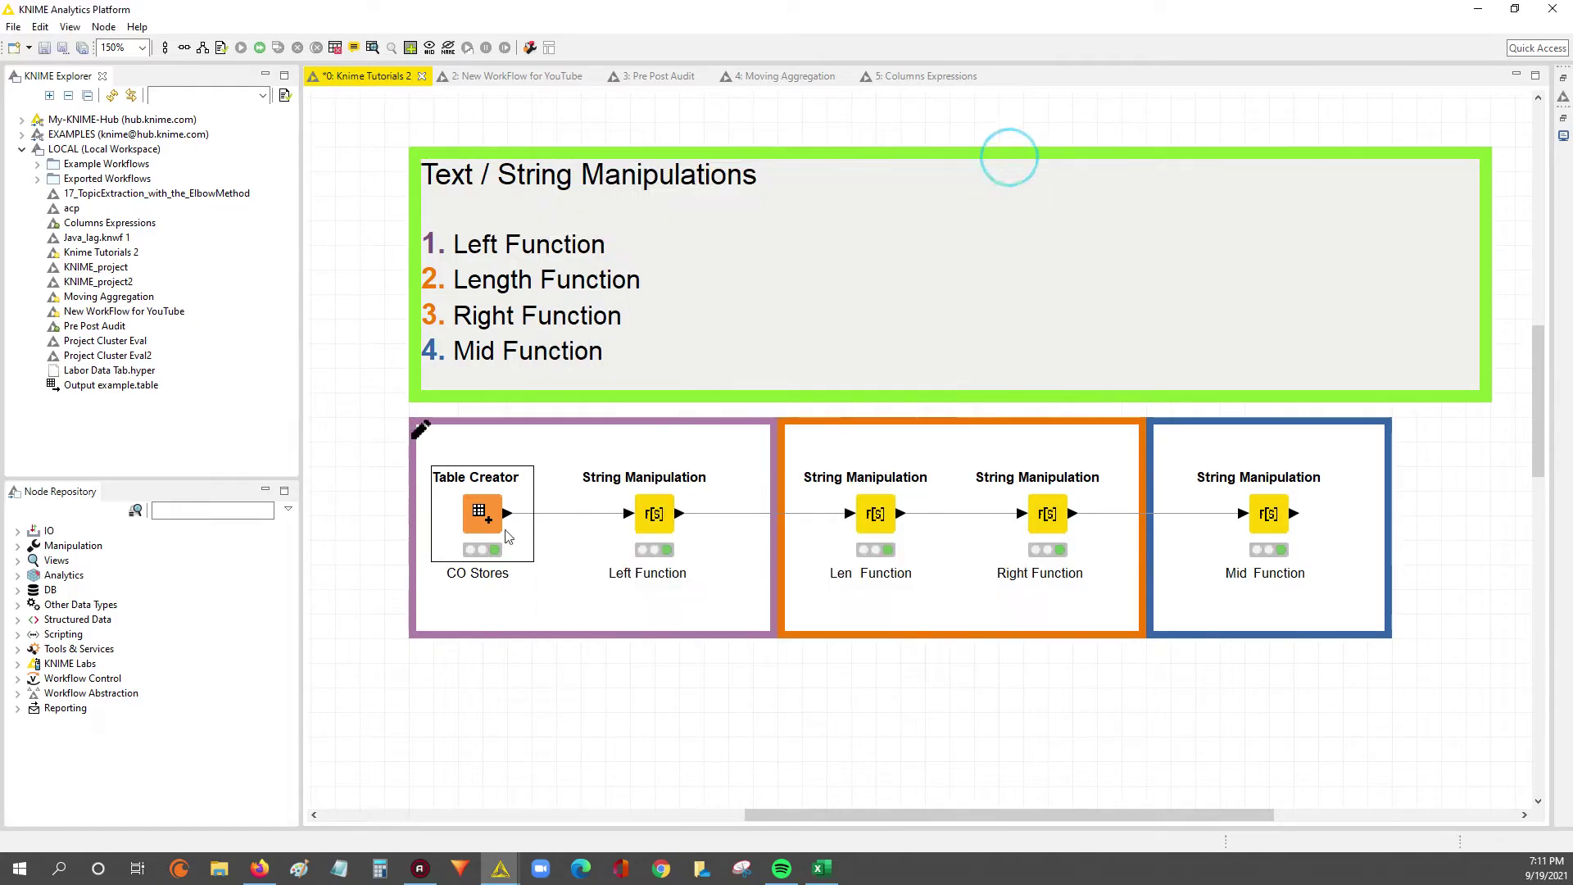
View the CO Stores output table with a widened Store_Code column
{"action": "right_click", "coordinate": [480, 523]}
{"action": "left_click", "coordinate": [592, 498]}
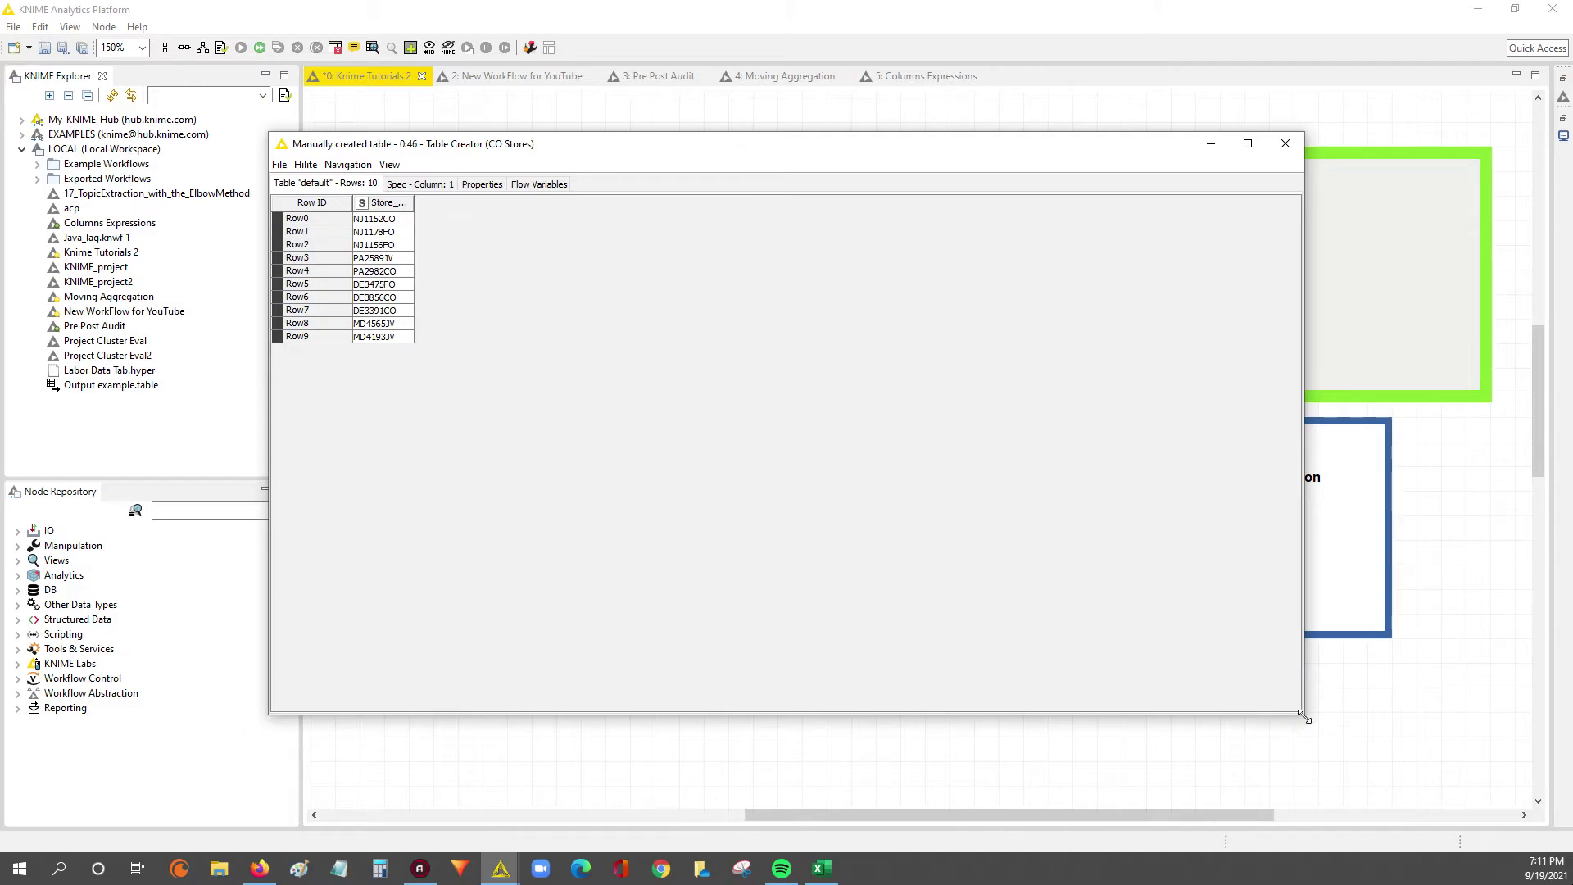
{"action": "left_click_drag", "start_coordinate": [1302, 712], "coordinate": [616, 398]}
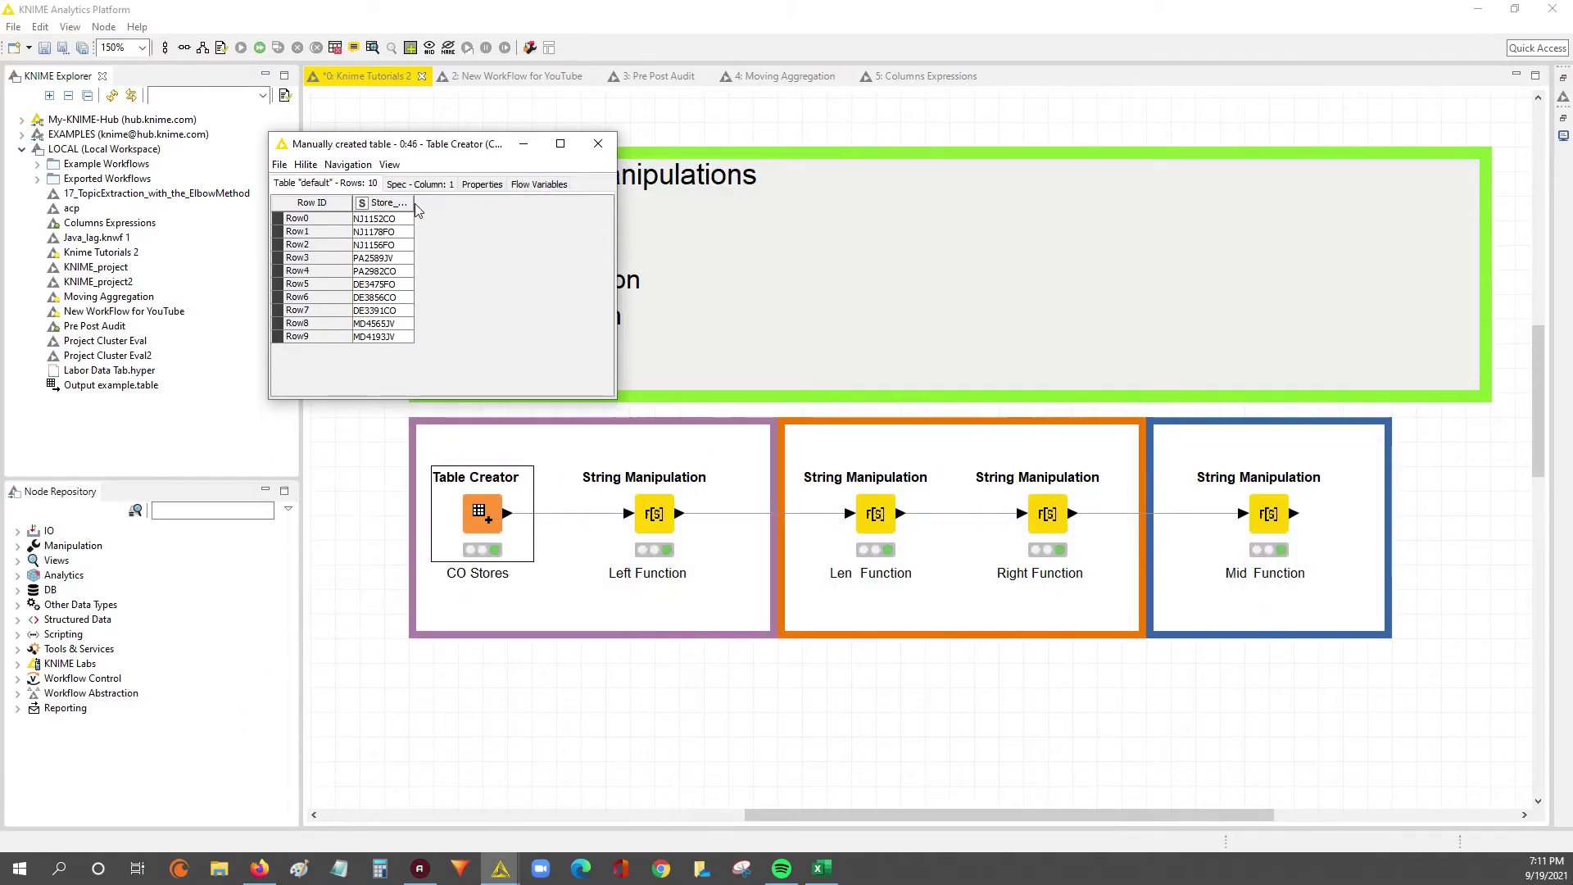
{"action": "left_click_drag", "start_coordinate": [415, 204], "coordinate": [498, 204]}
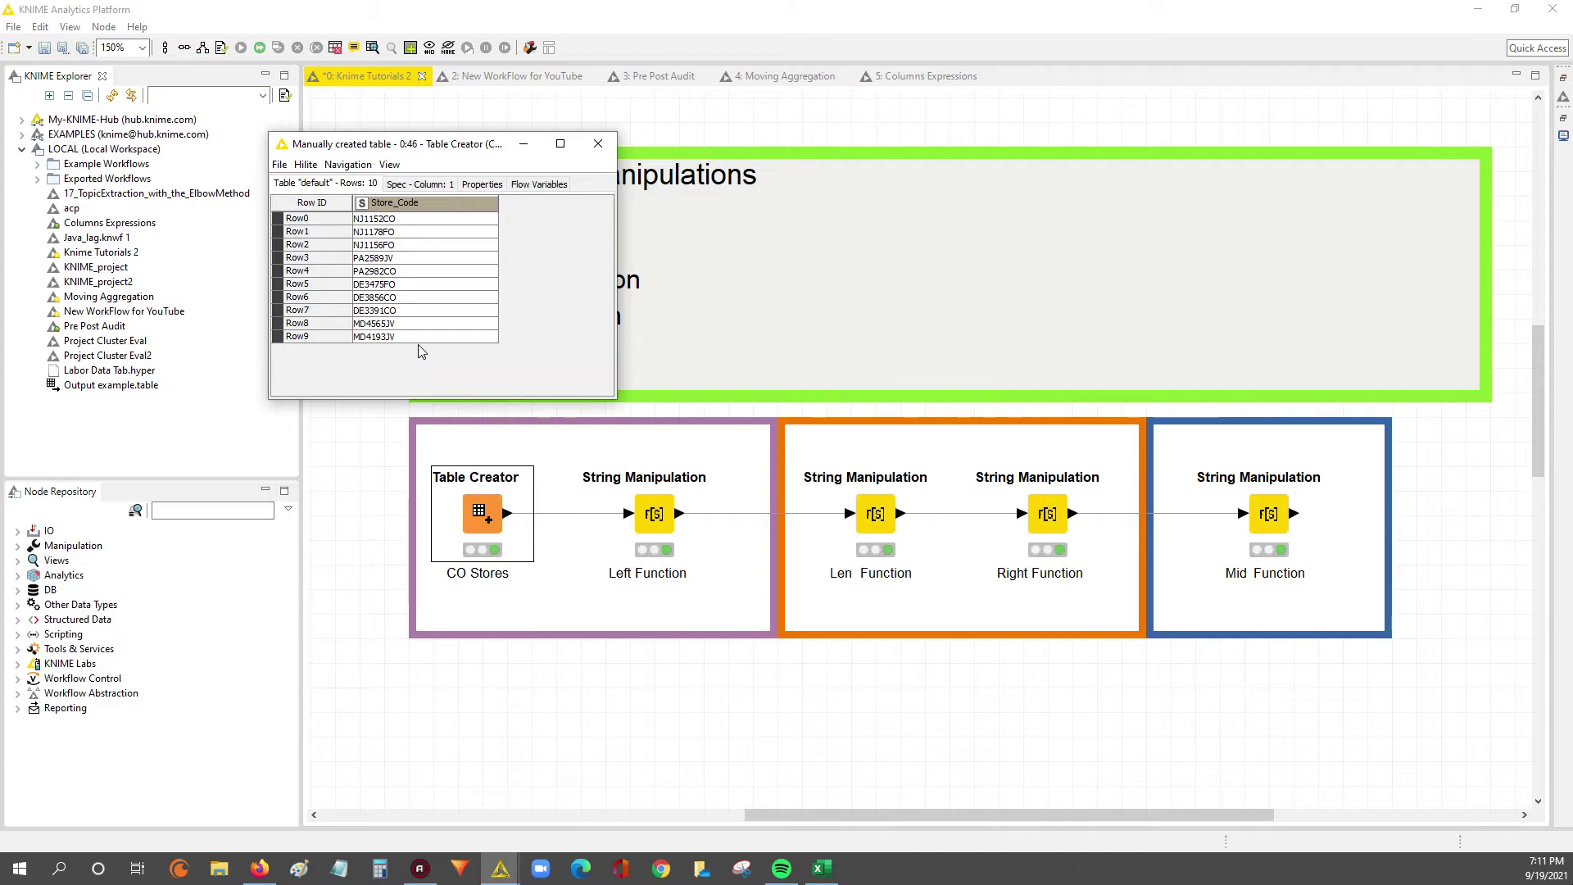
{"action": "left_click", "coordinate": [598, 143]}
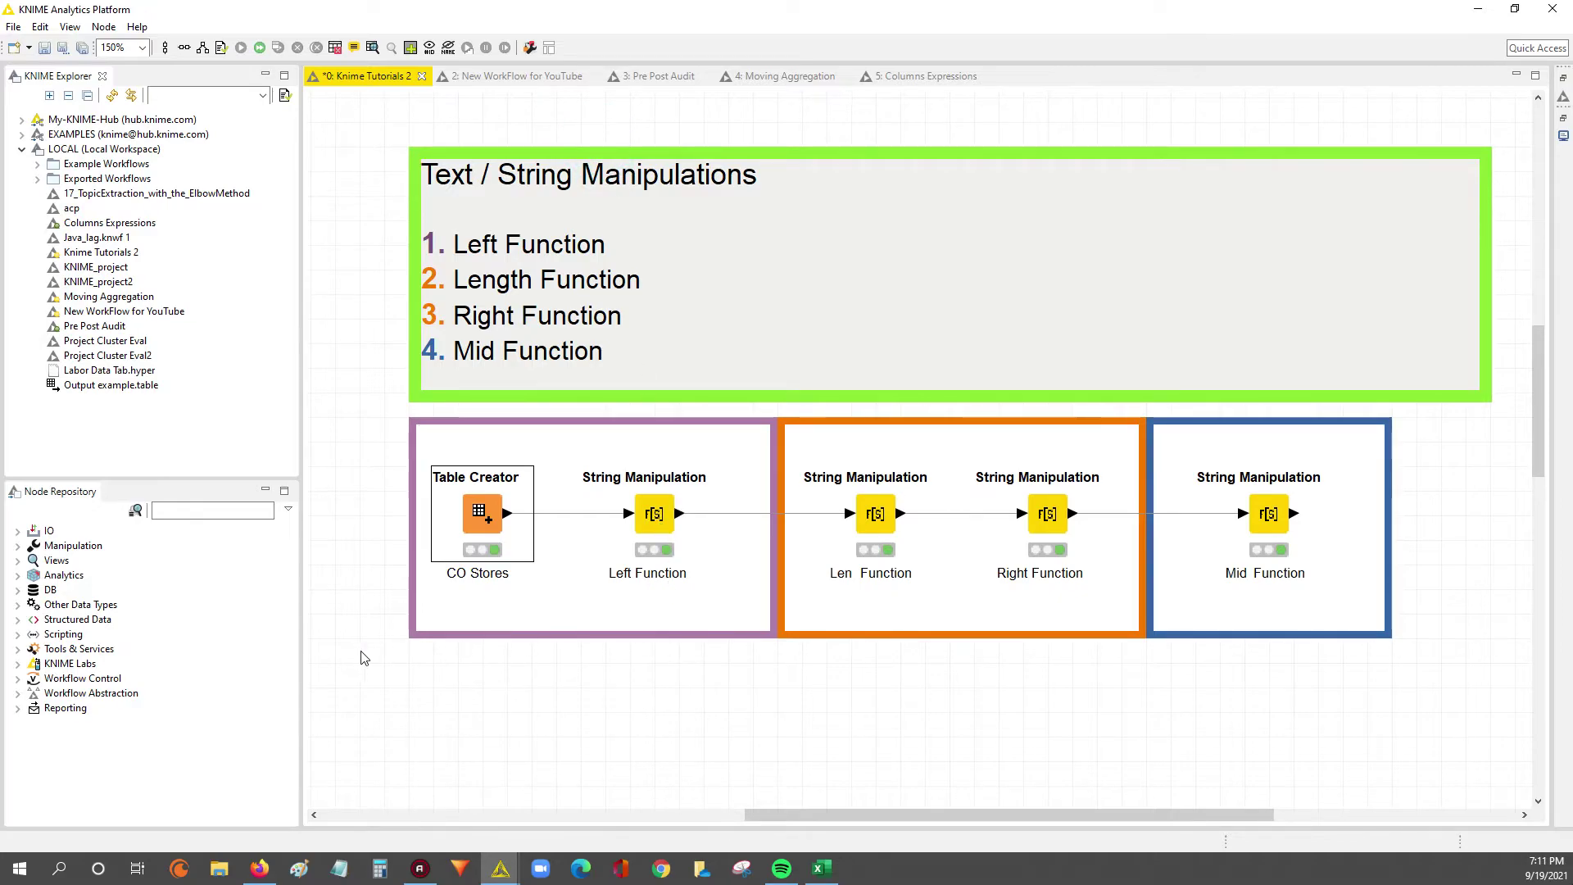
Search the Node Repository for 'string' and drag String Manipulation onto the canvas
{"action": "left_click", "coordinate": [182, 512]}
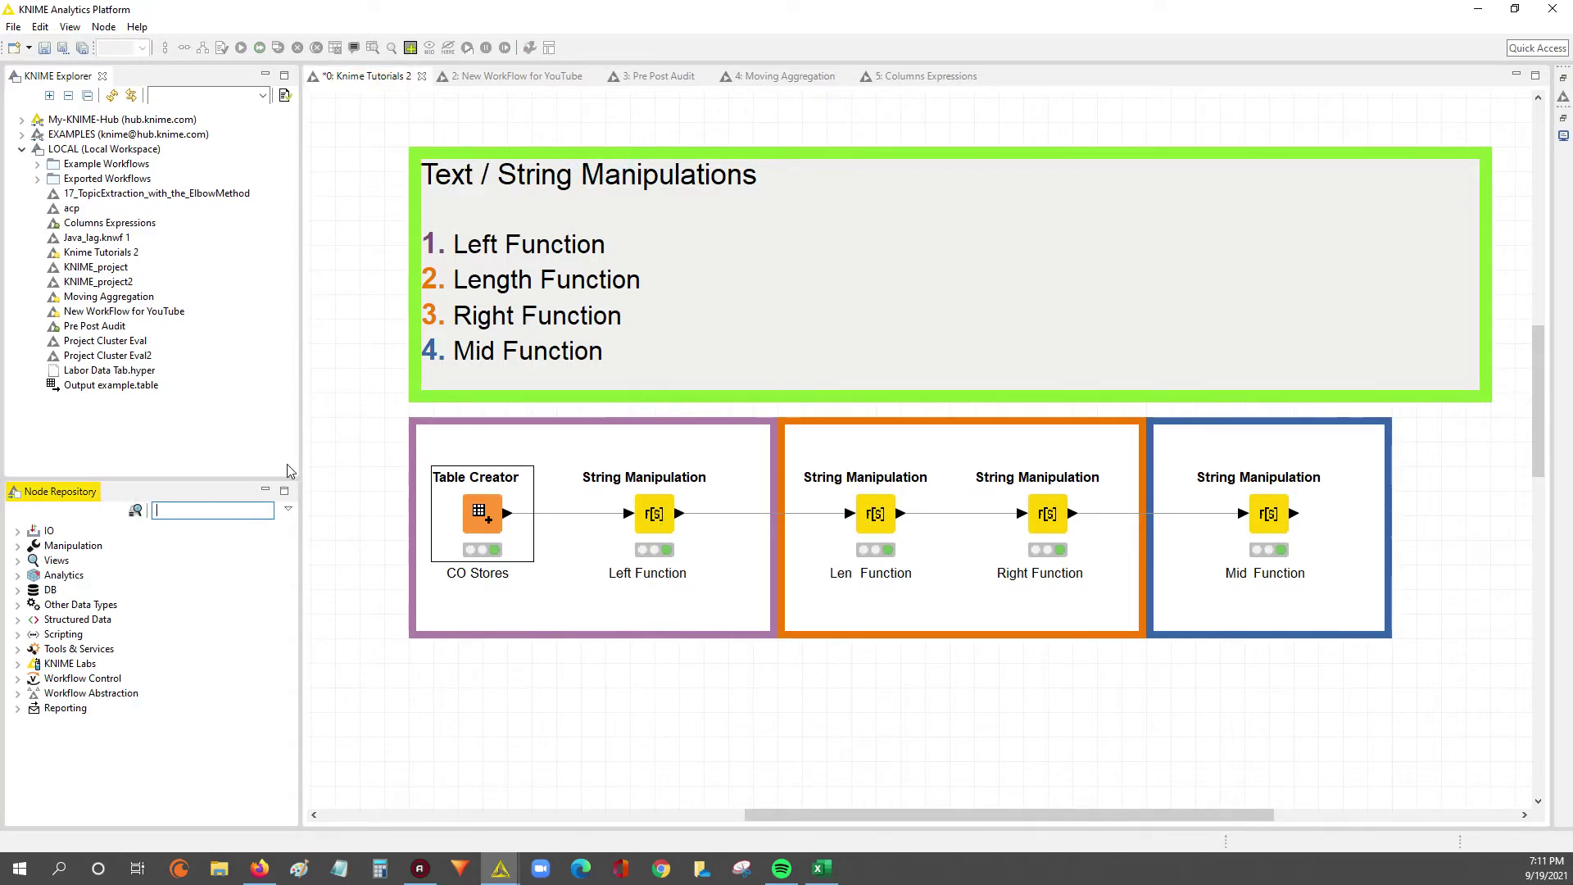
{"action": "type", "text": "string"}
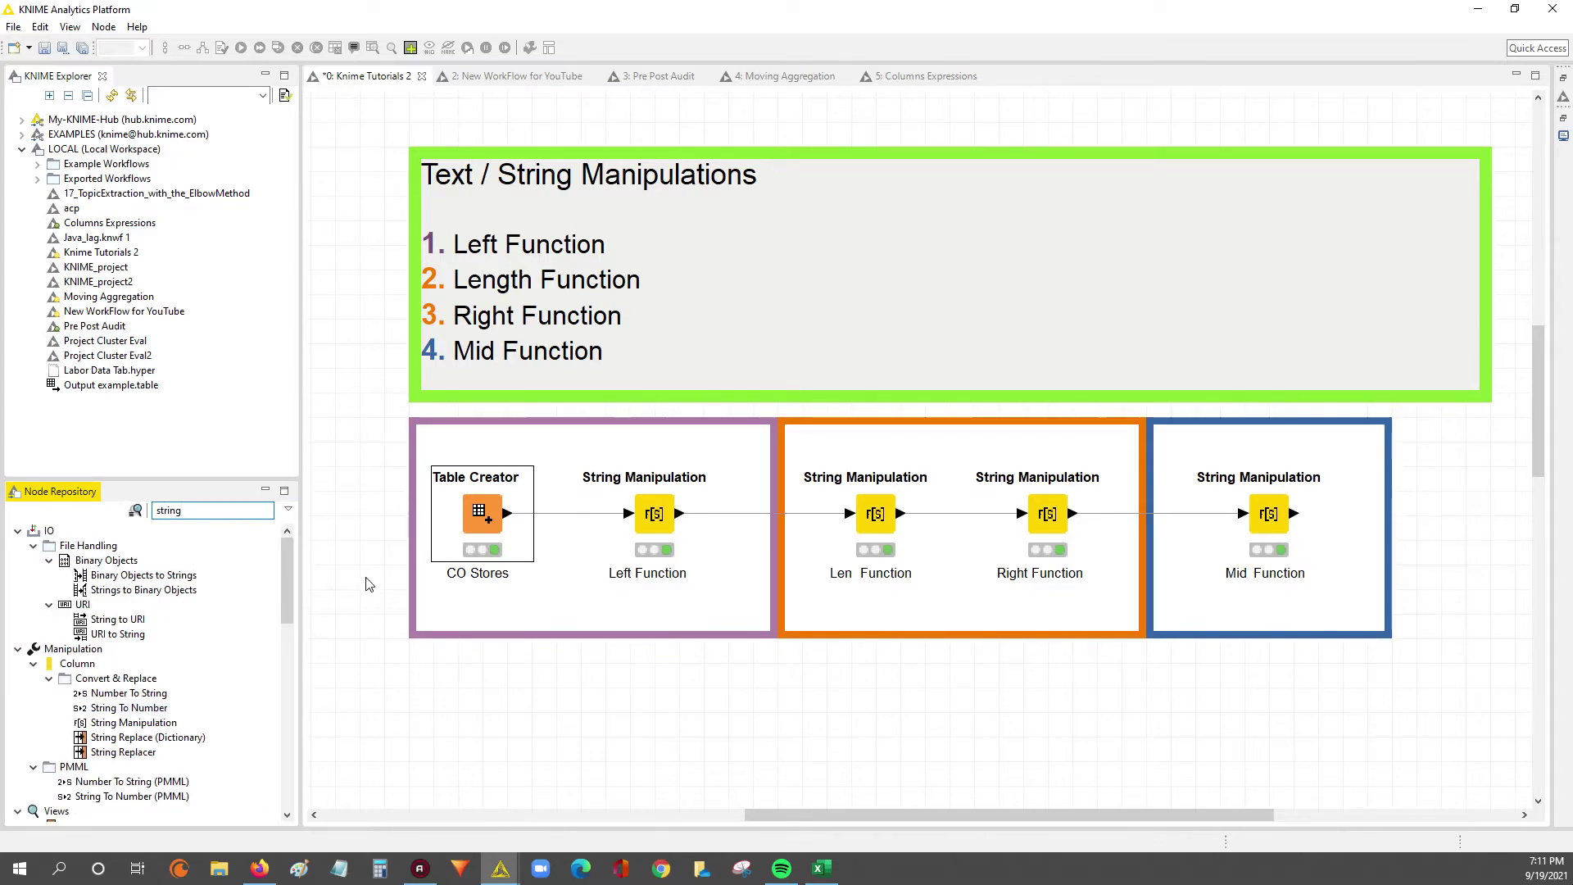
{"action": "left_click_drag", "start_coordinate": [131, 723], "coordinate": [599, 723]}
Drop the String Manipulation node below CO Stores and connect CO Stores' output to it
{"action": "left_click", "coordinate": [604, 768]}
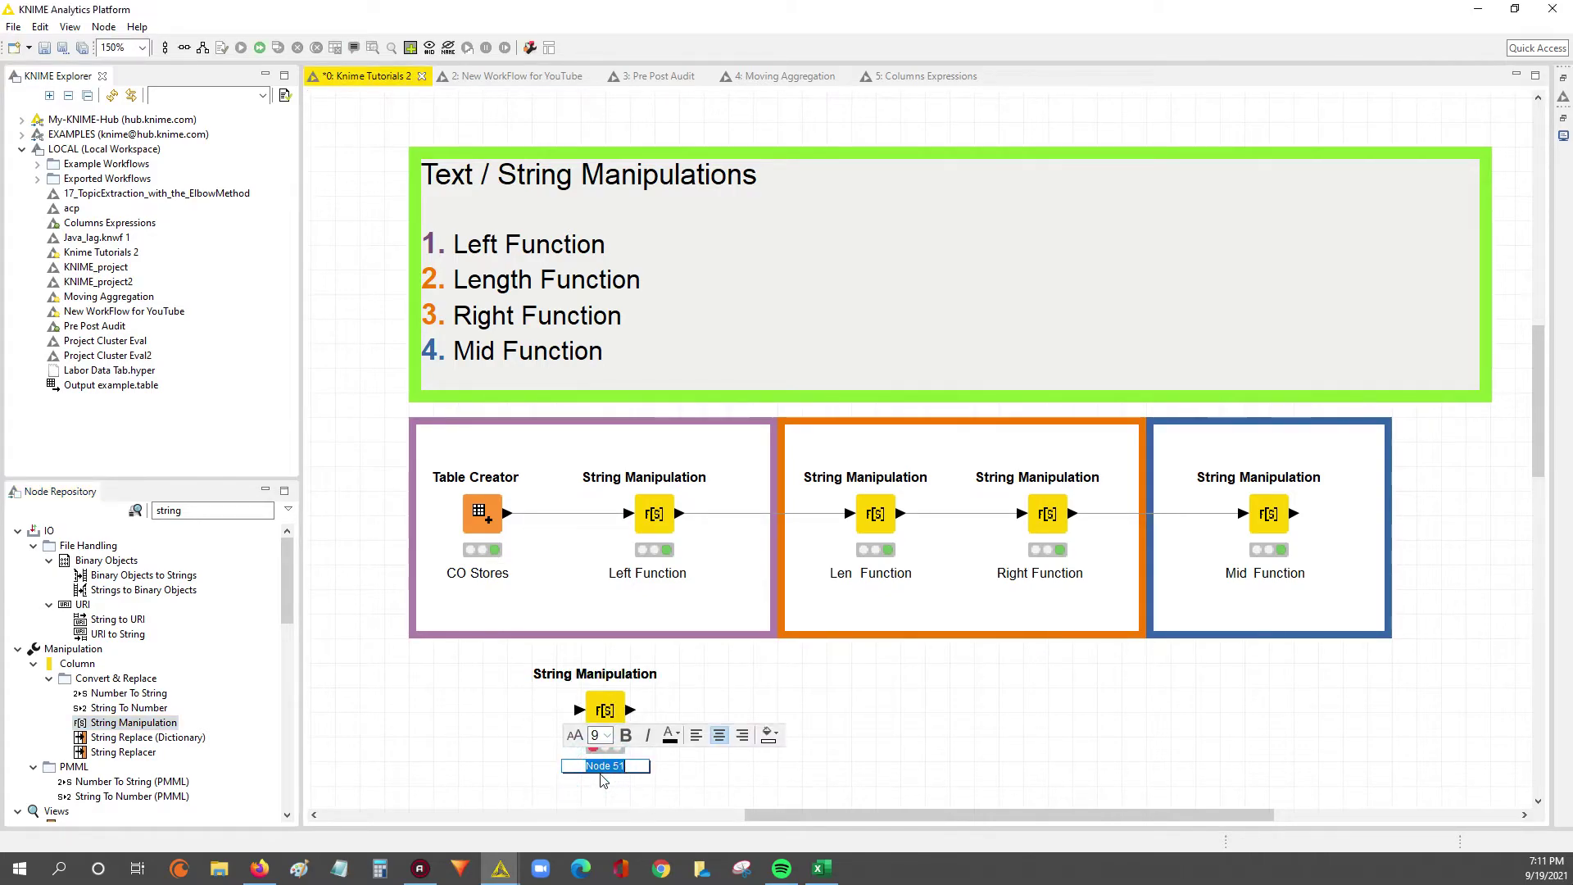
{"action": "left_click", "coordinate": [867, 691]}
{"action": "left_click_drag", "start_coordinate": [592, 730], "coordinate": [619, 706]}
{"action": "left_click_drag", "start_coordinate": [507, 513], "coordinate": [629, 701]}
Open the node's configuration, keeping All function categories and scrolling the Function list
{"action": "double_click", "coordinate": [630, 691]}
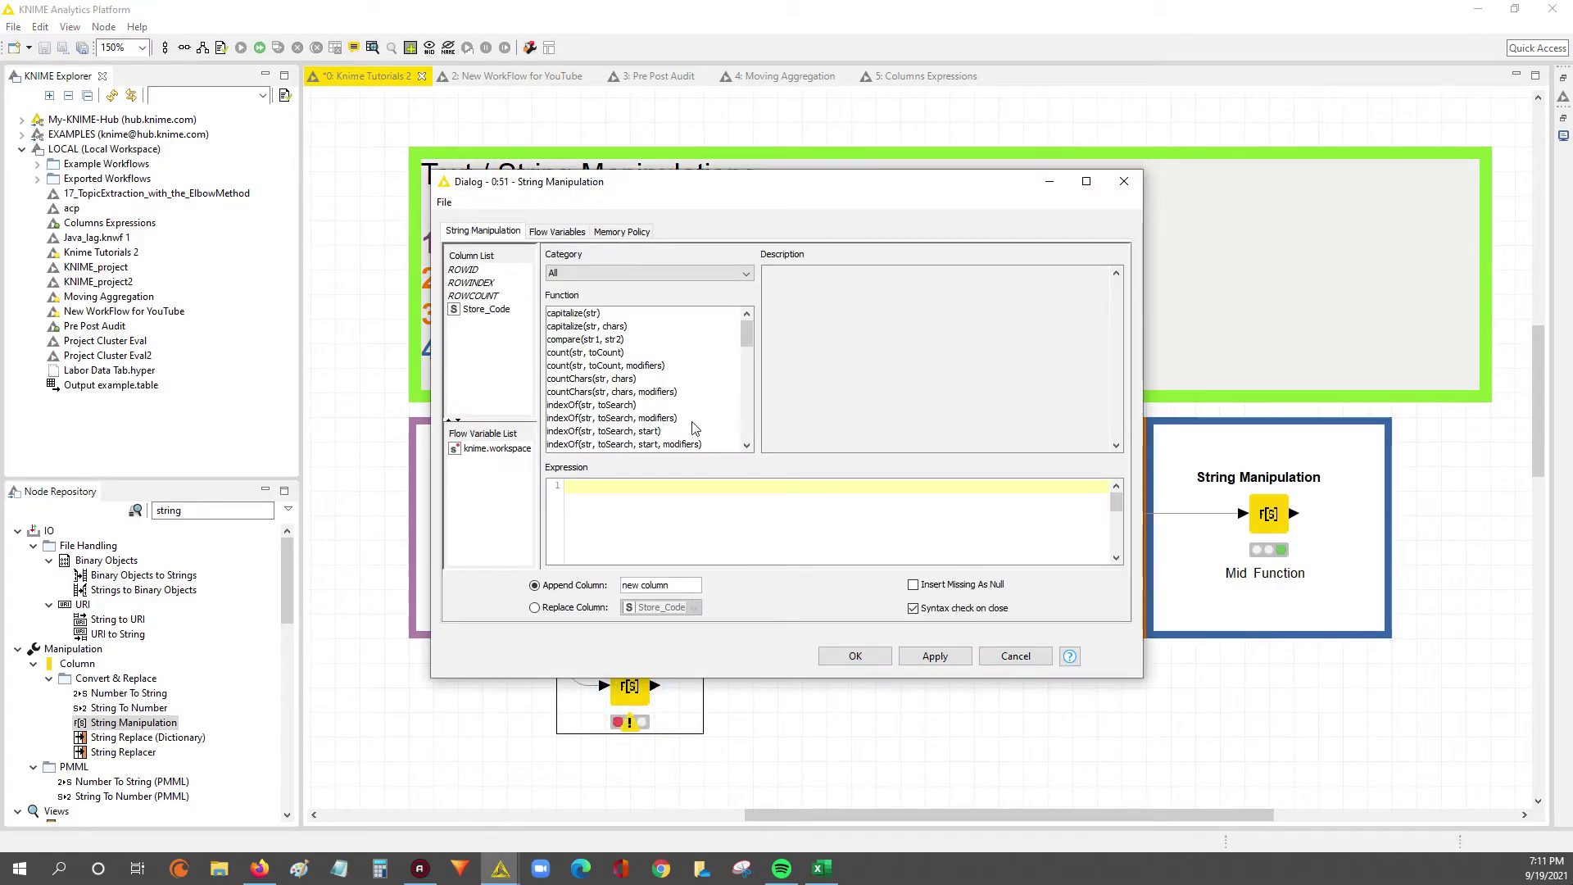
{"action": "left_click_drag", "start_coordinate": [725, 196], "coordinate": [473, 228]}
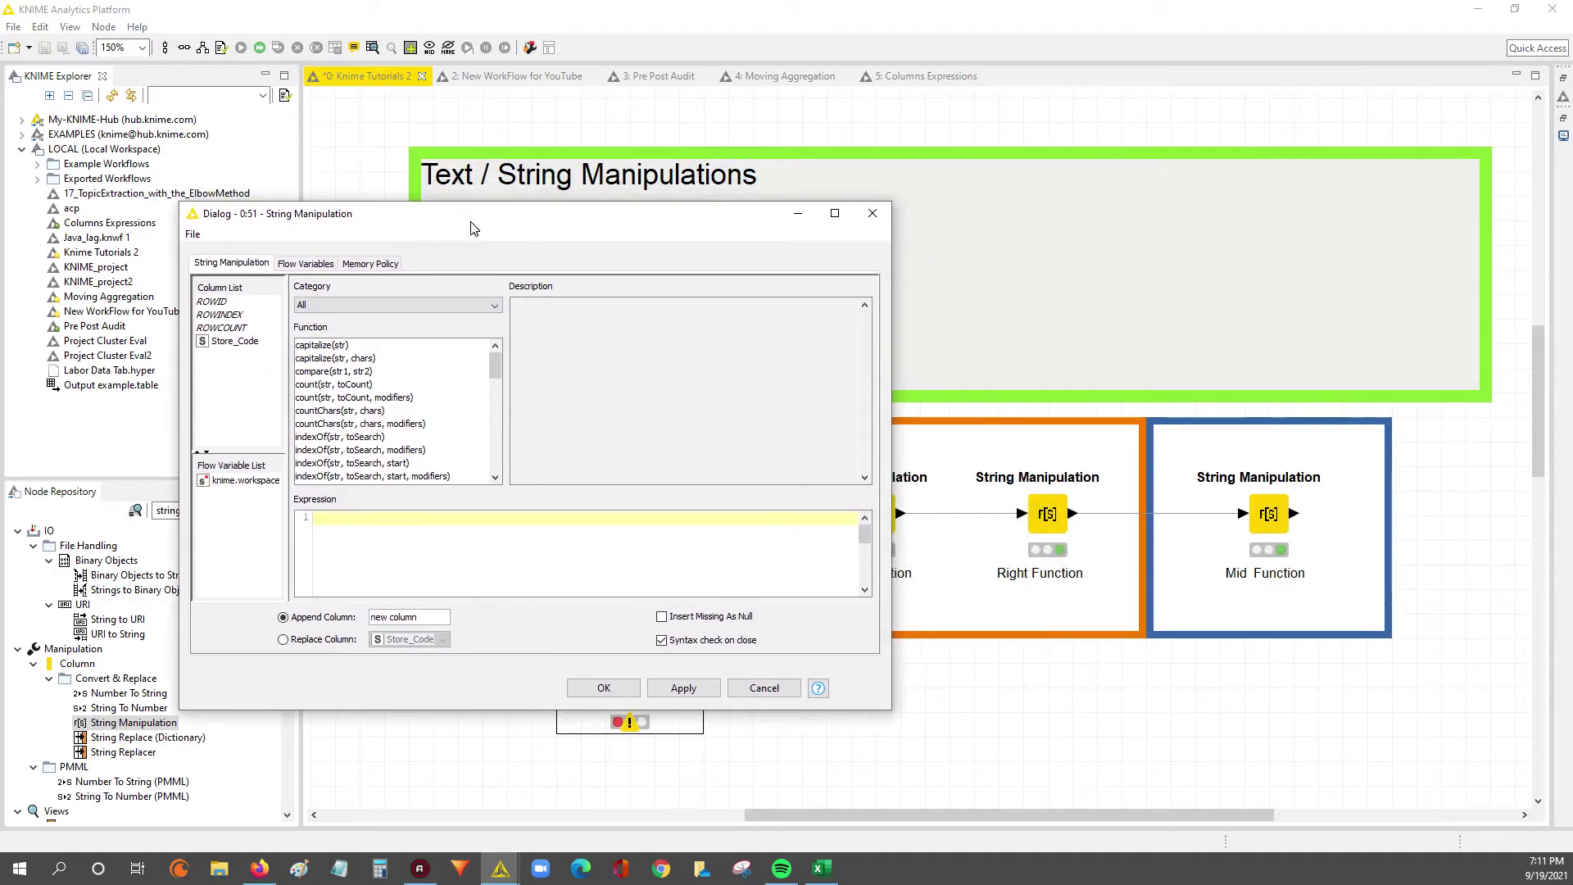
{"action": "left_click", "coordinate": [458, 311]}
{"action": "mouse_move", "coordinate": [496, 346]}
{"action": "left_mouse_down"}
{"action": "mouse_move", "coordinate": [497, 393]}
{"action": "mouse_move", "coordinate": [494, 353]}
{"action": "left_mouse_up"}
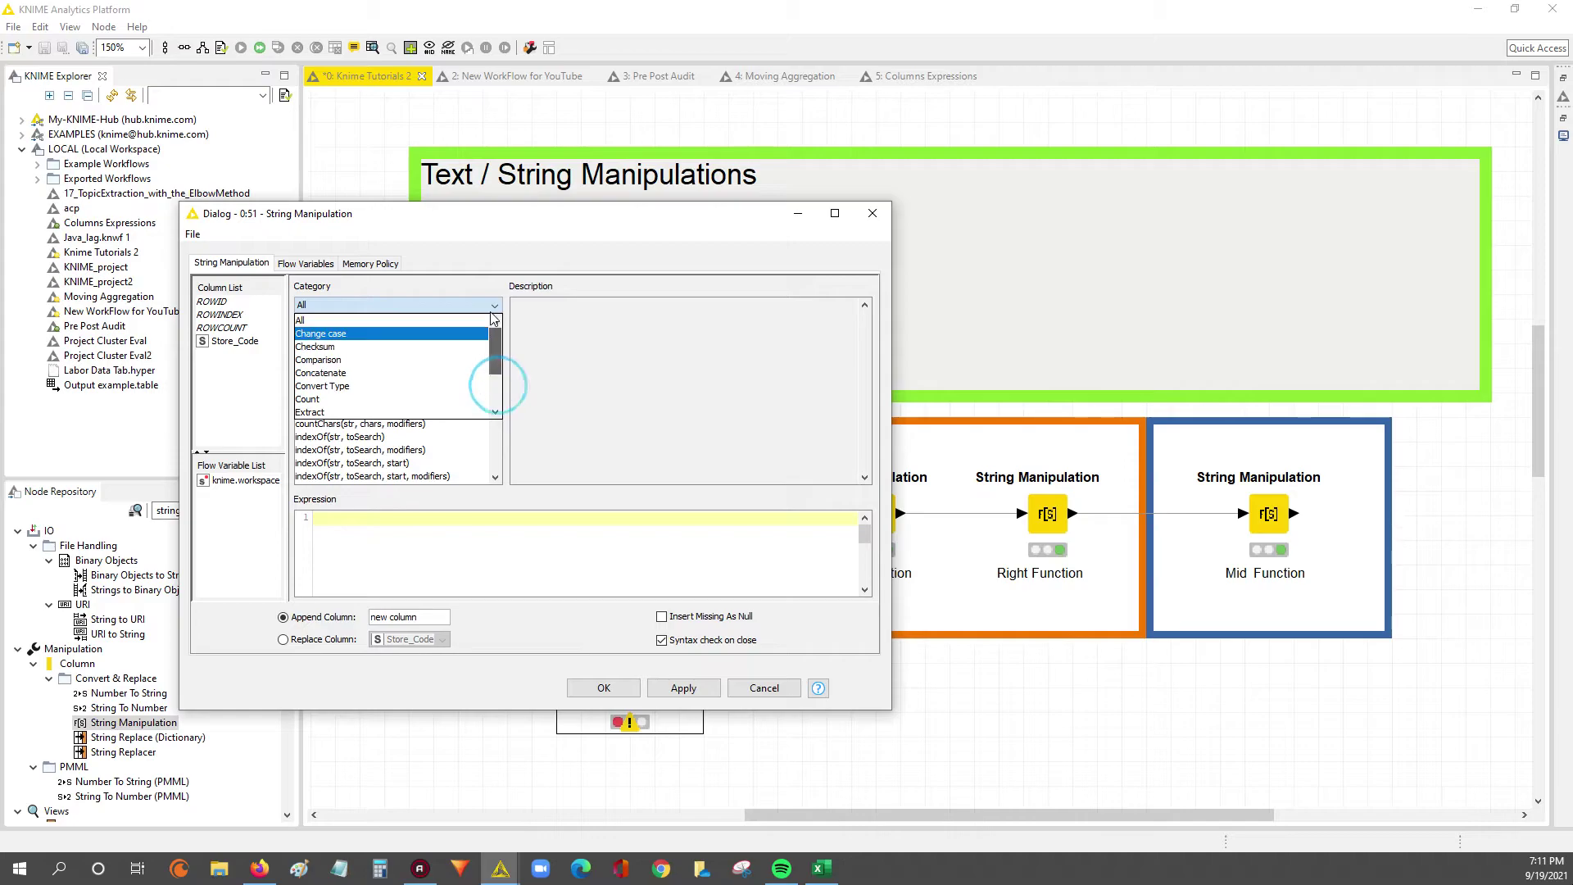
{"action": "left_click", "coordinate": [386, 318]}
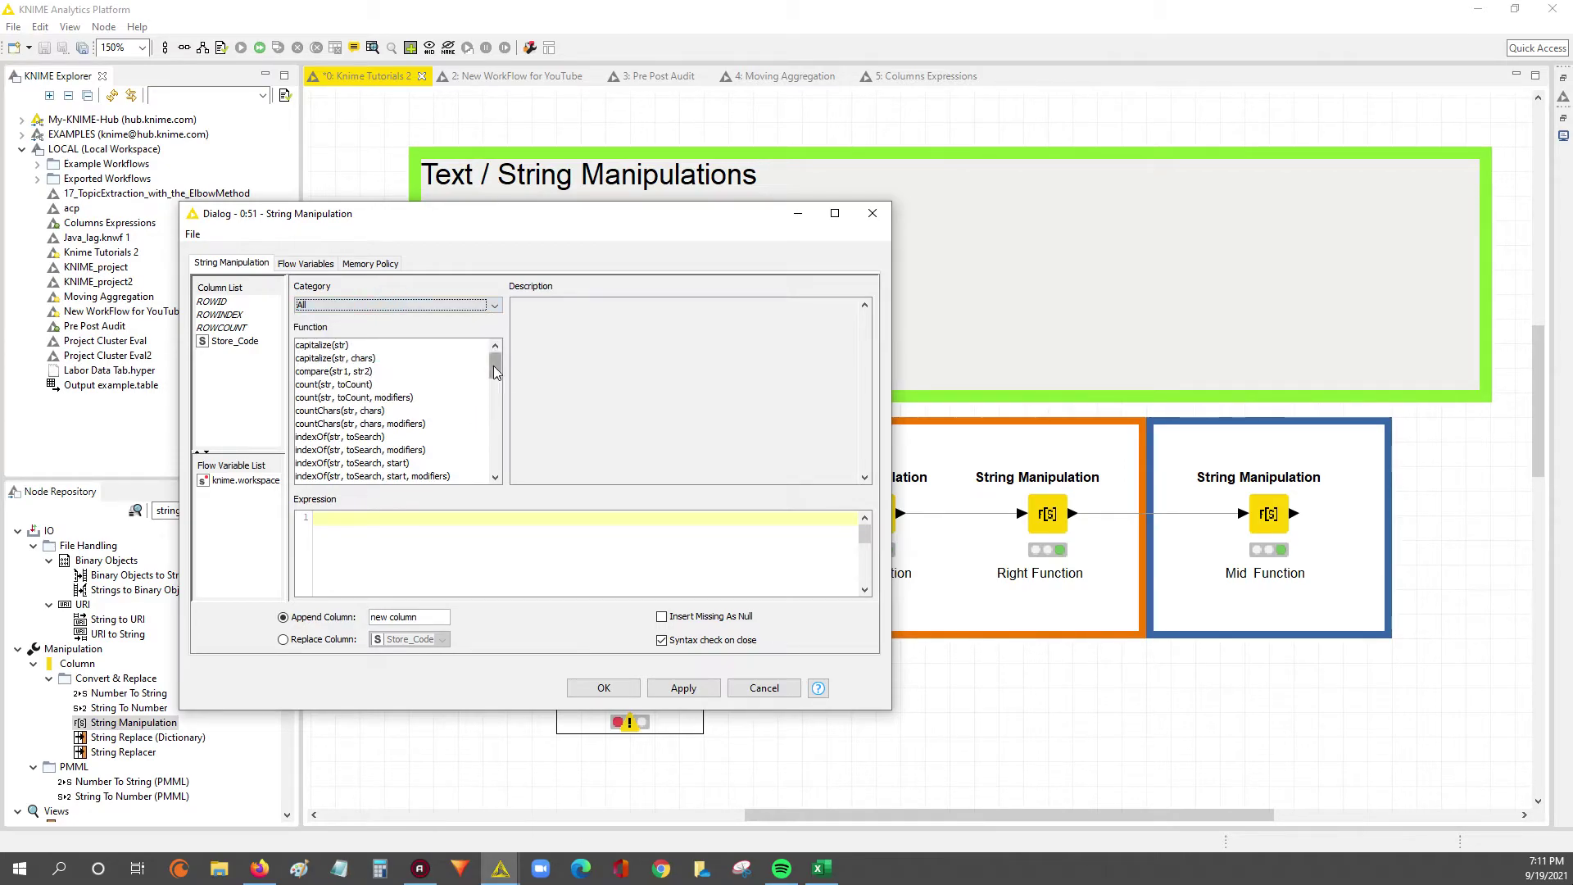
{"action": "left_click_drag", "start_coordinate": [498, 373], "coordinate": [500, 456]}
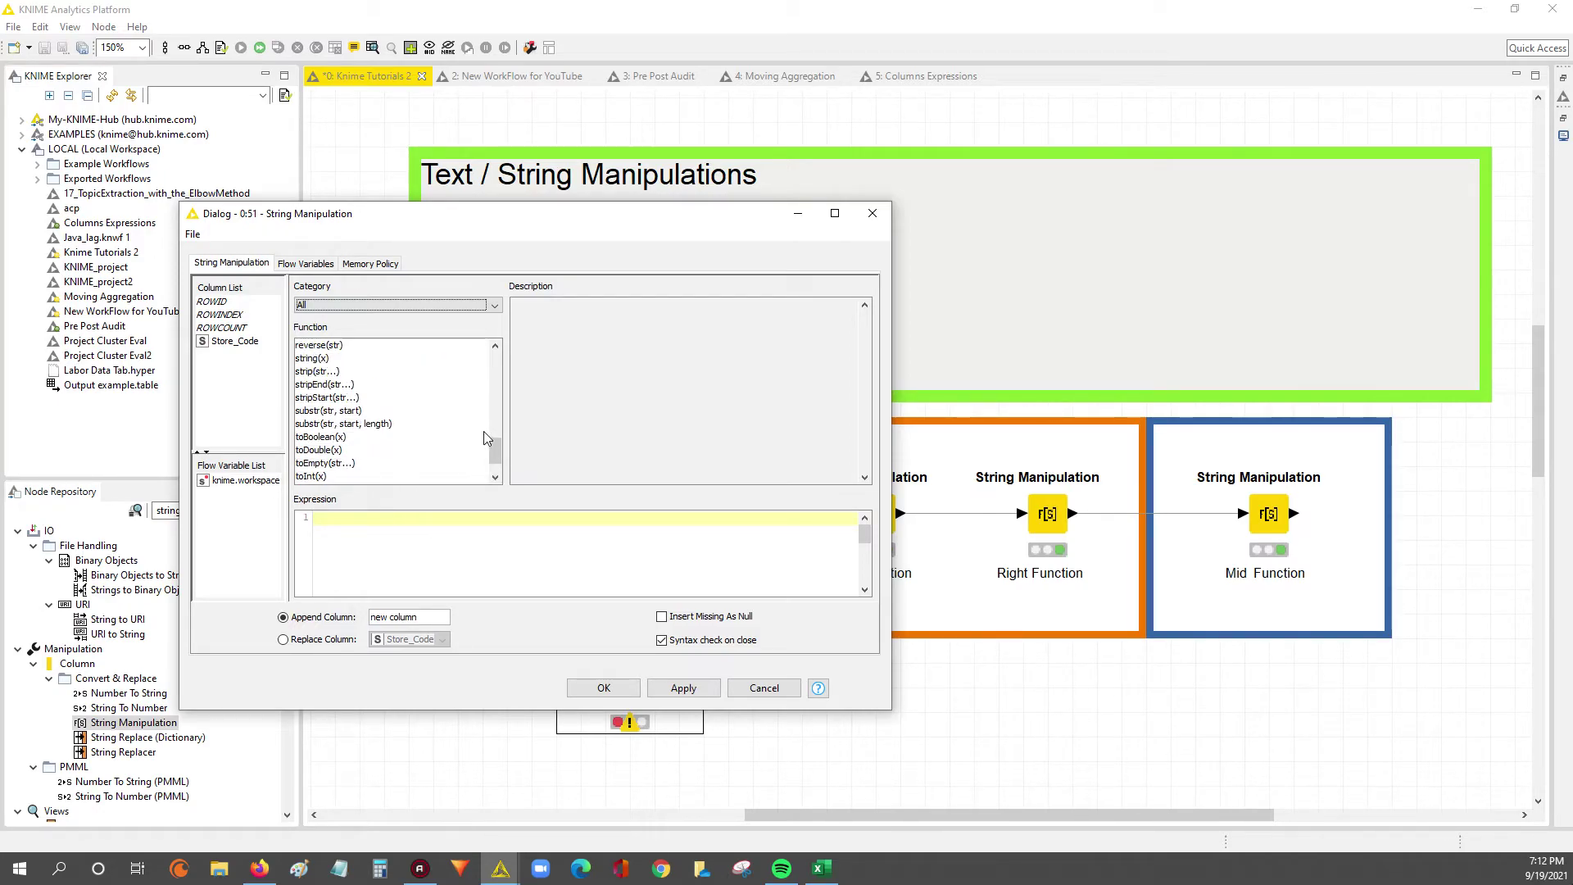
Compare the help for substr(str, start) and substr(str, start, length)
{"action": "left_click", "coordinate": [316, 426]}
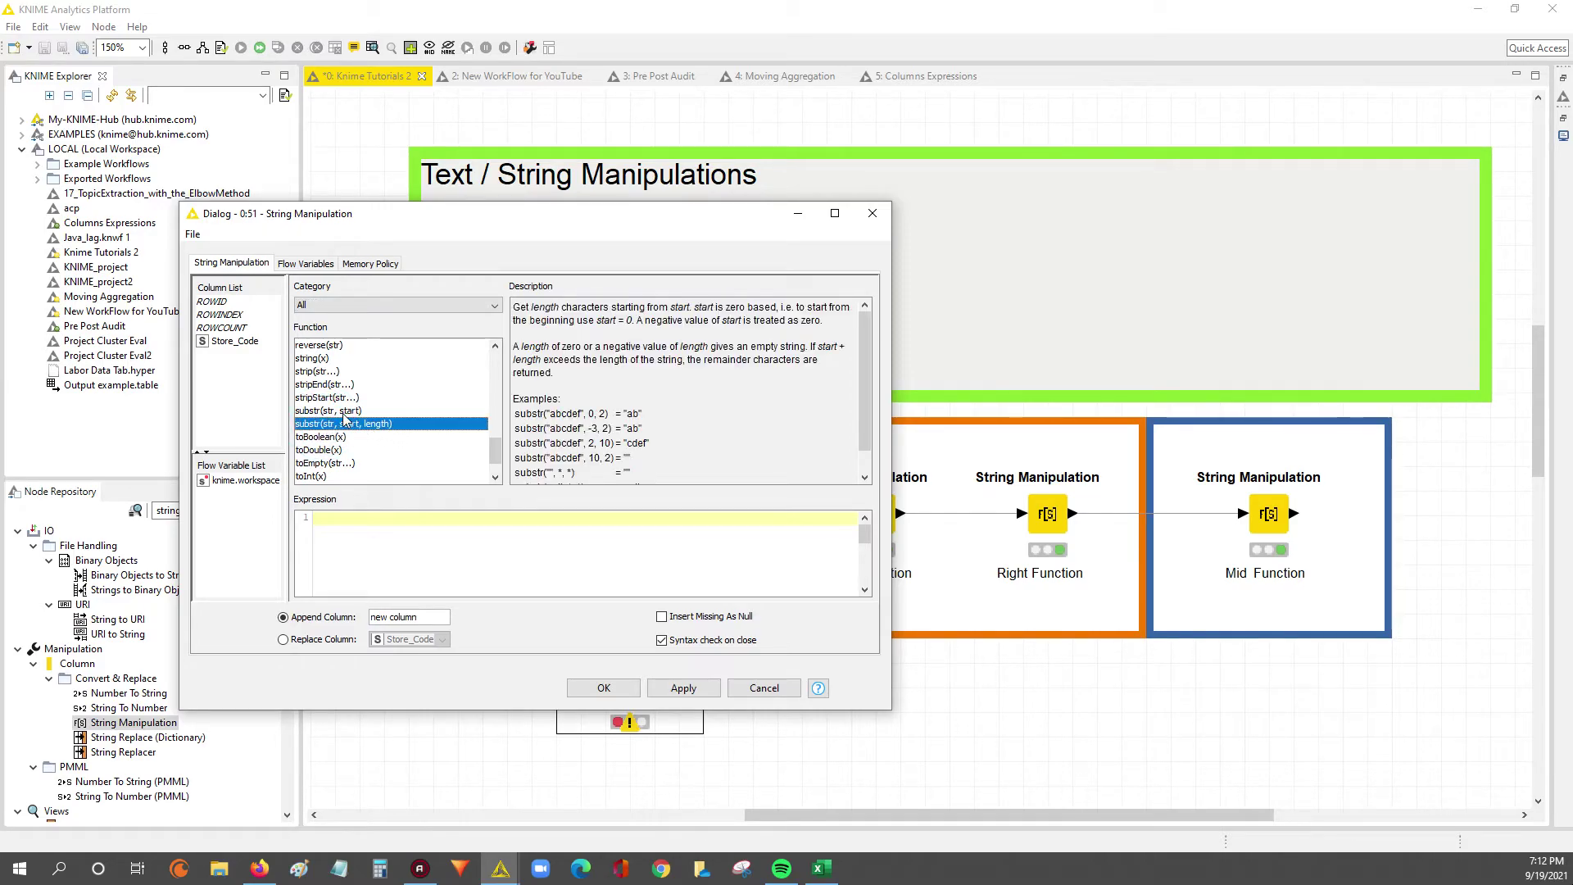
{"action": "left_click", "coordinate": [345, 411]}
{"action": "left_click", "coordinate": [347, 424]}
{"action": "left_click", "coordinate": [347, 411]}
{"action": "left_click", "coordinate": [352, 424]}
{"action": "left_click", "coordinate": [332, 414]}
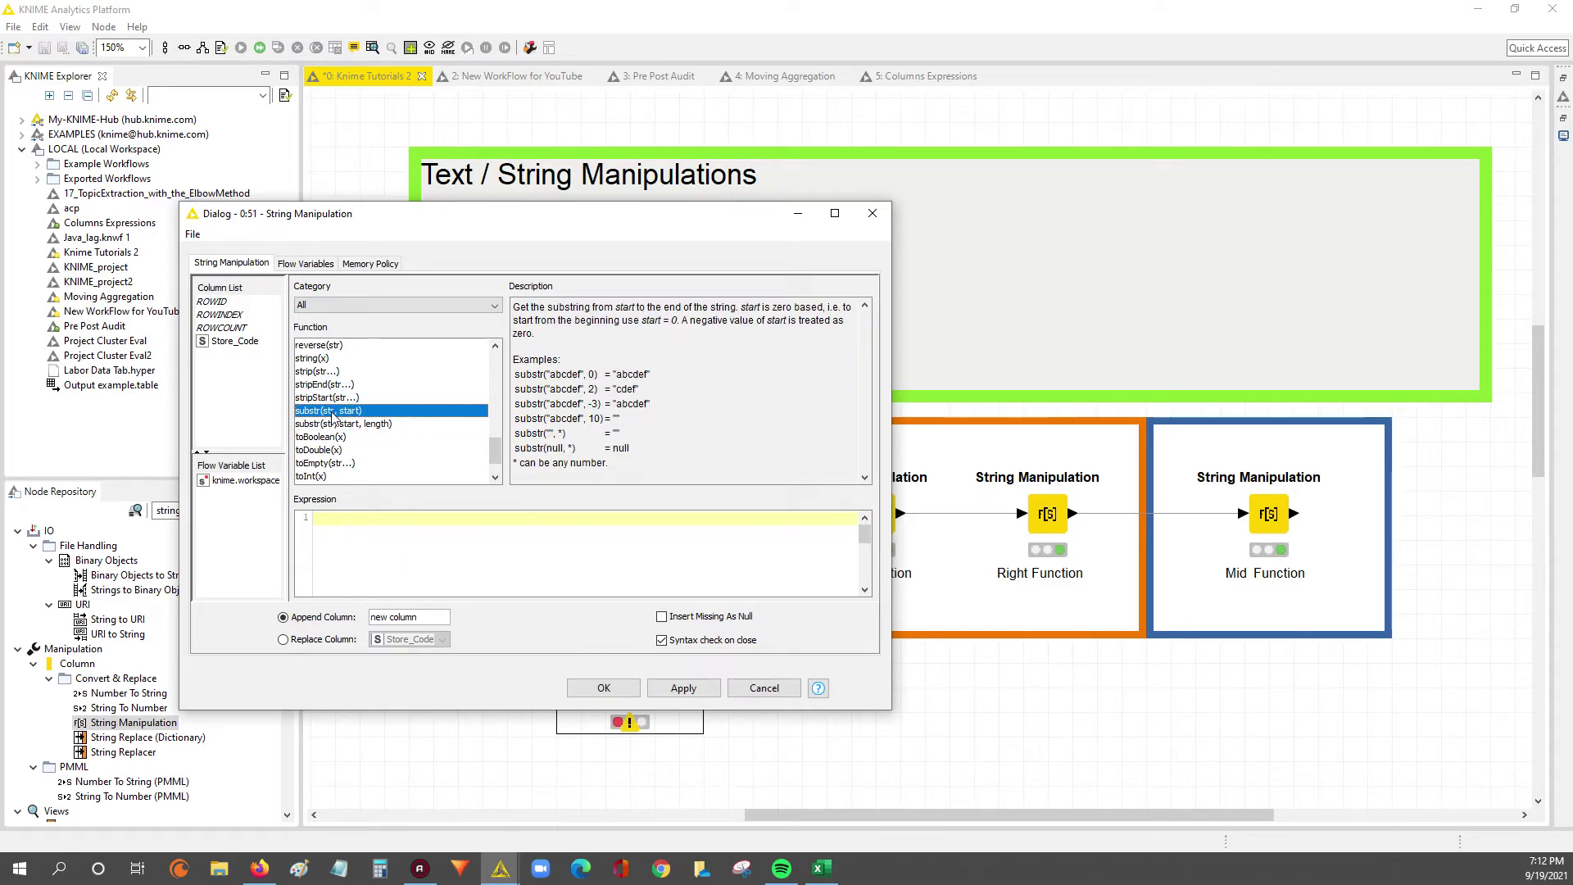
Insert the three-argument substr, delete it, and insert substr(str, start) instead
{"action": "double_click", "coordinate": [344, 424]}
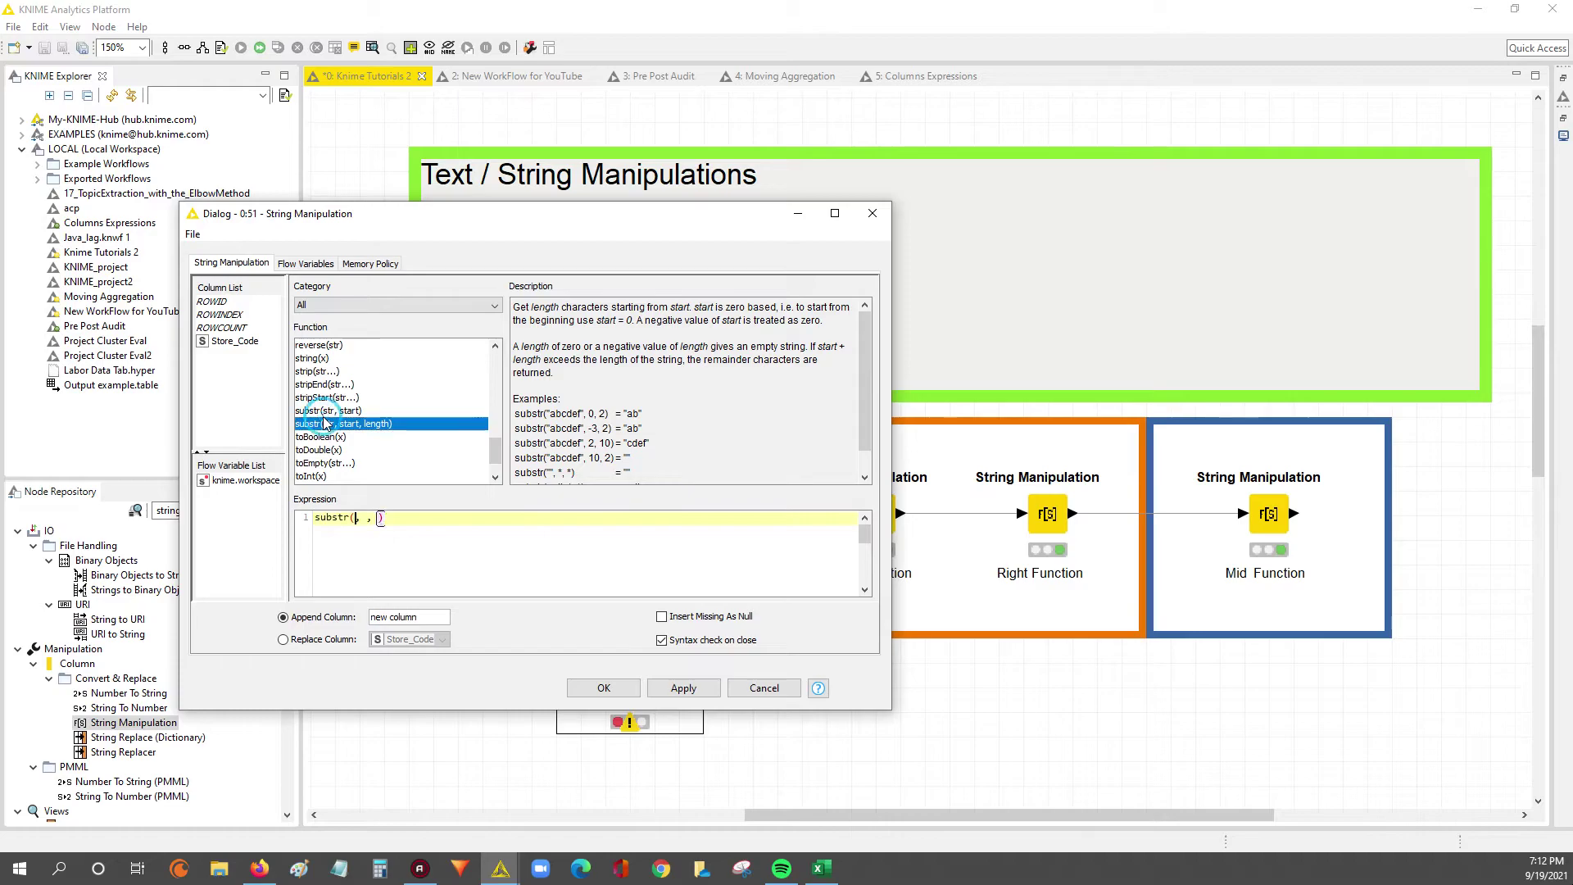
{"action": "left_click", "coordinate": [376, 520]}
{"action": "key", "text": "ctrl+a"}
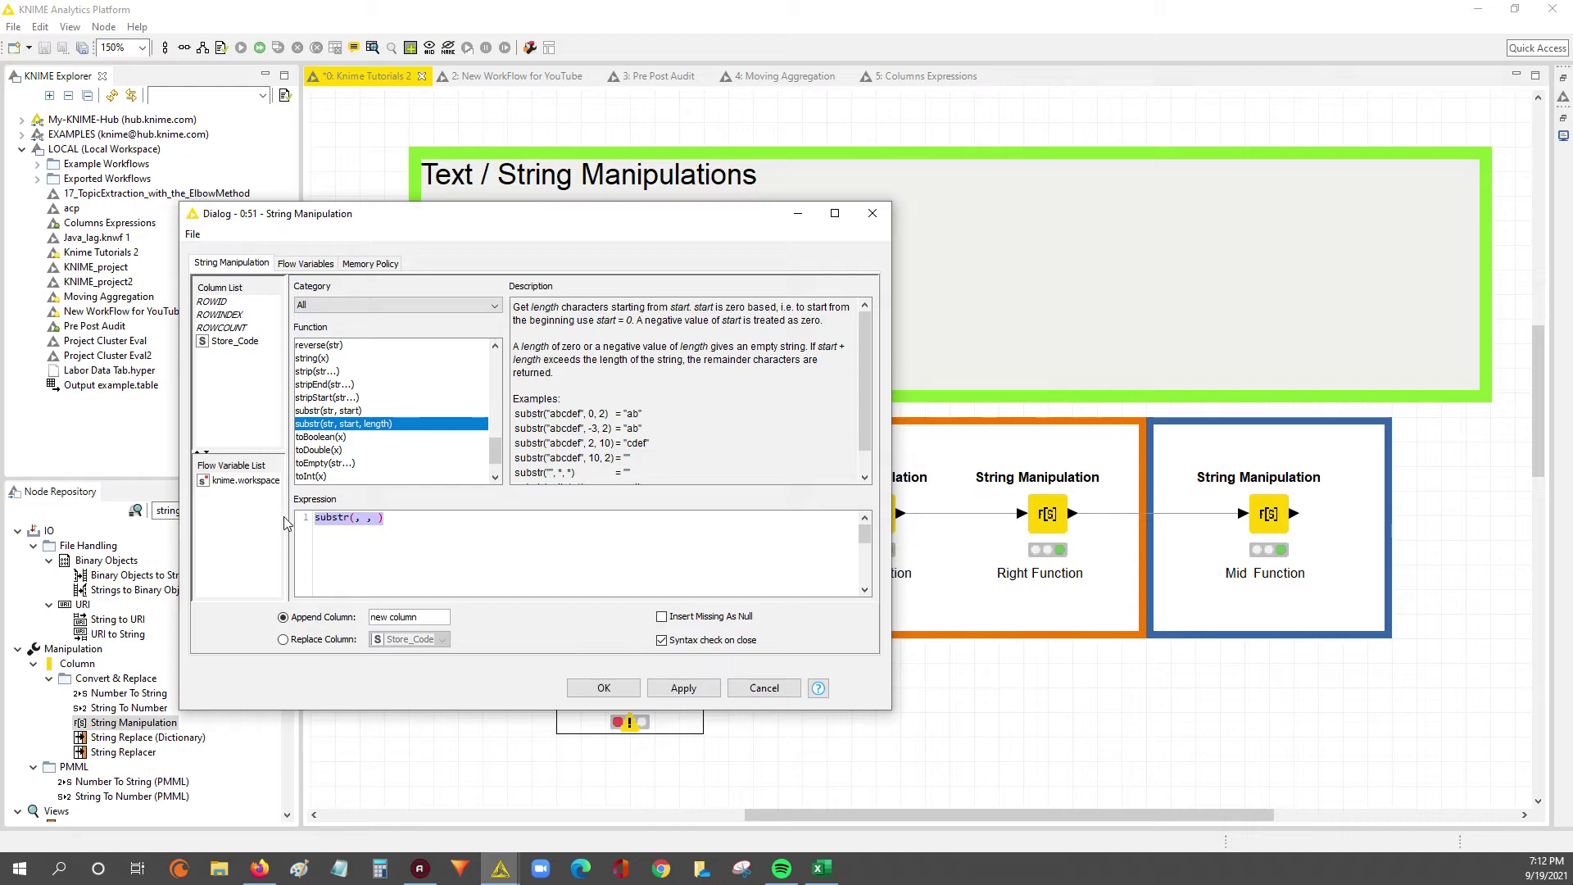
{"action": "key", "text": "BackSpace"}
{"action": "left_click", "coordinate": [332, 411]}
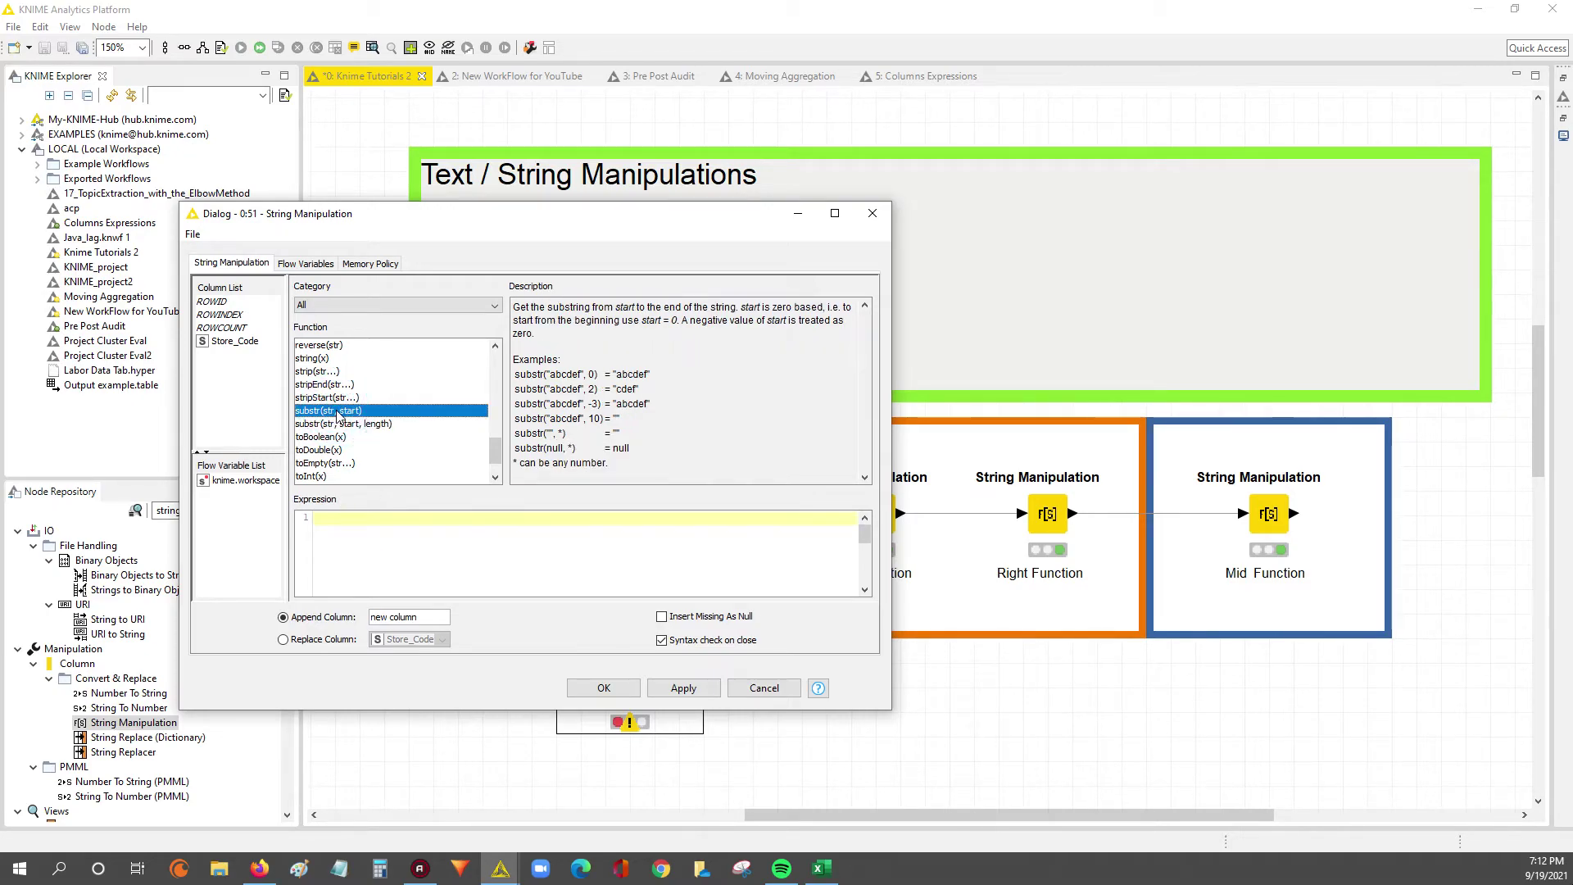
{"action": "double_click", "coordinate": [332, 411]}
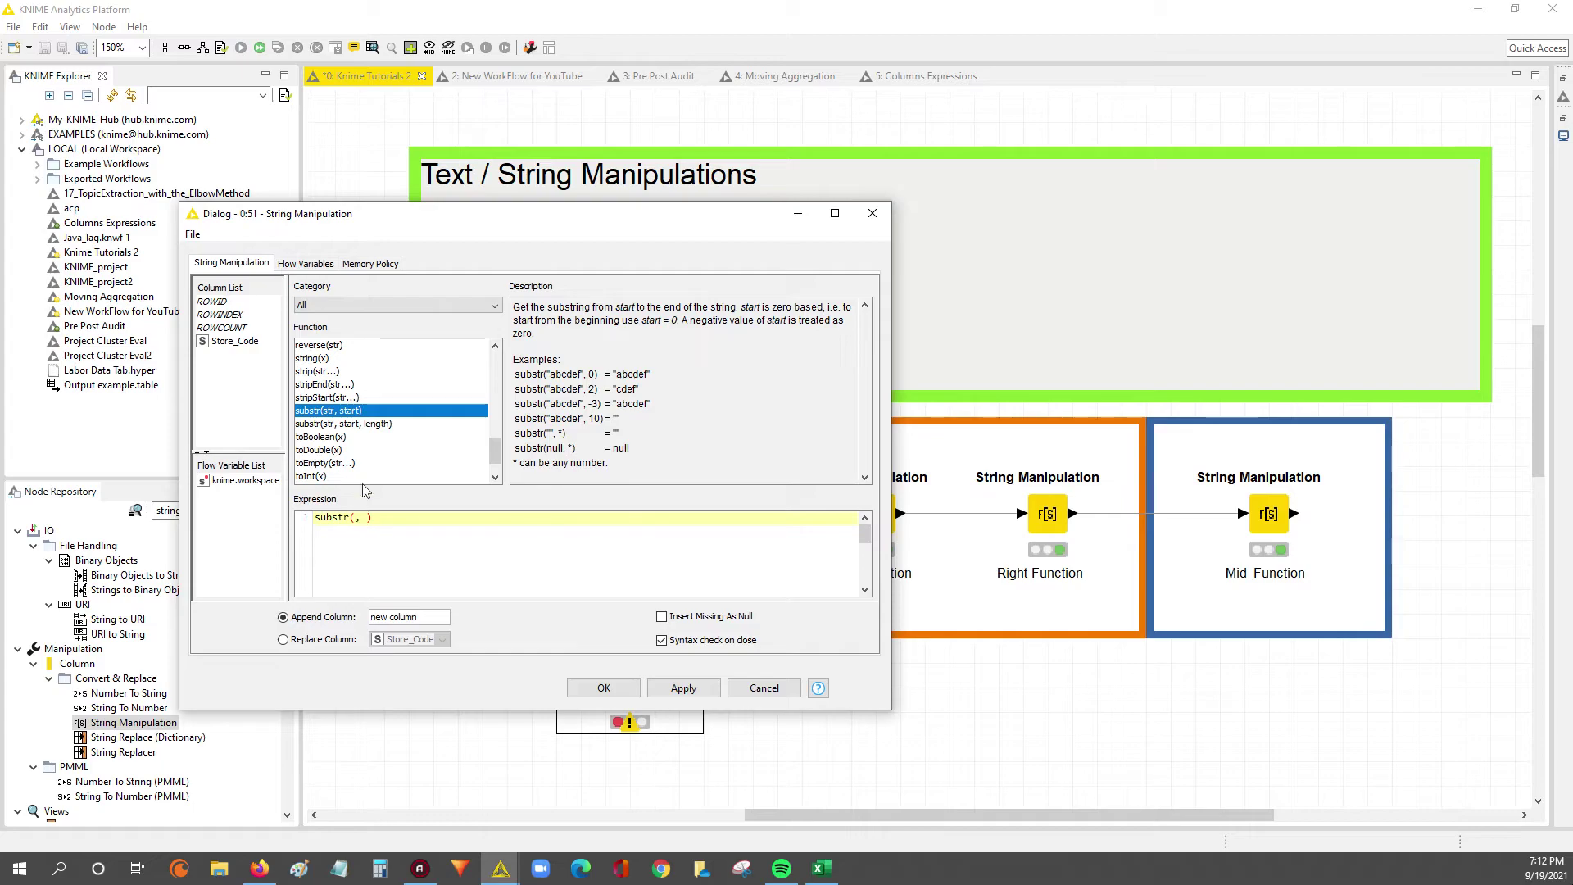
{"action": "left_click", "coordinate": [360, 423]}
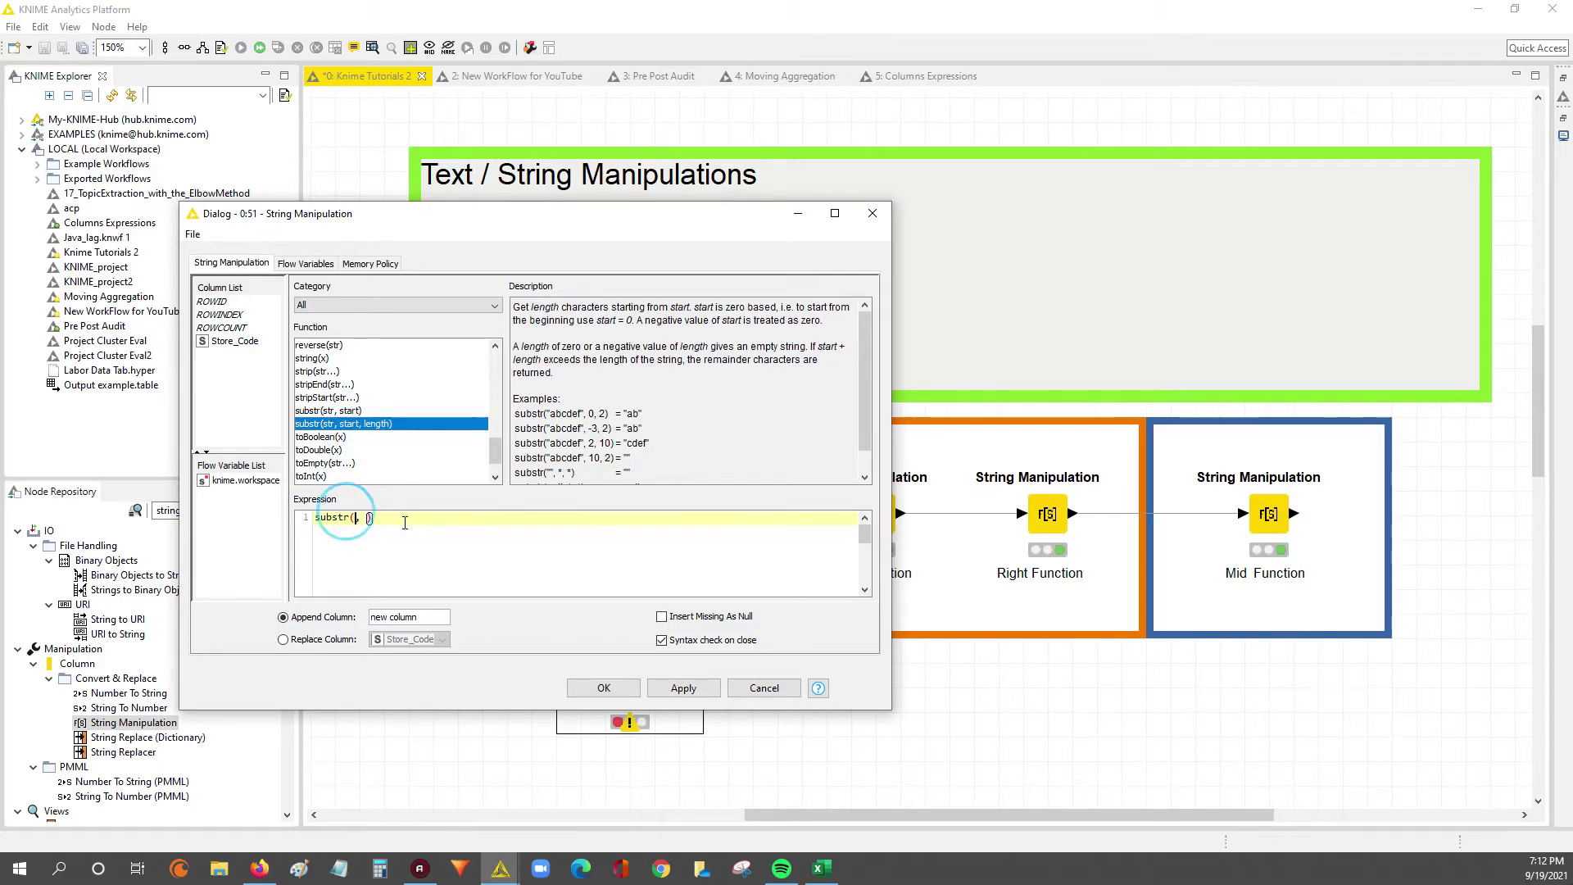
Cancel the unconnected node's settings and open the Left Function node's dialog
{"action": "left_click", "coordinate": [762, 688]}
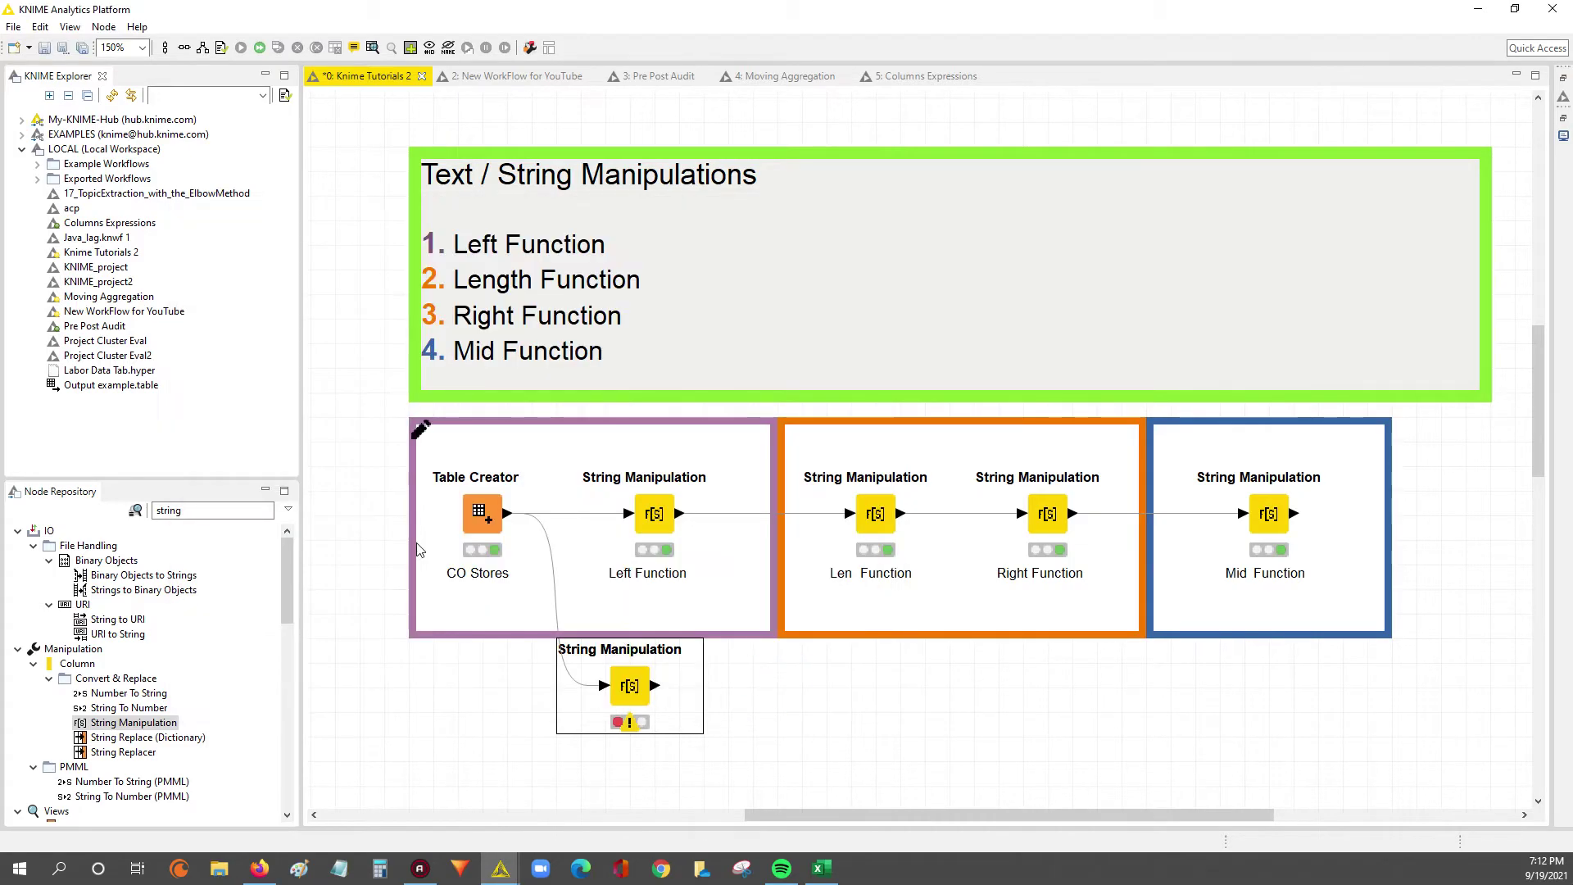
{"action": "double_click", "coordinate": [656, 513]}
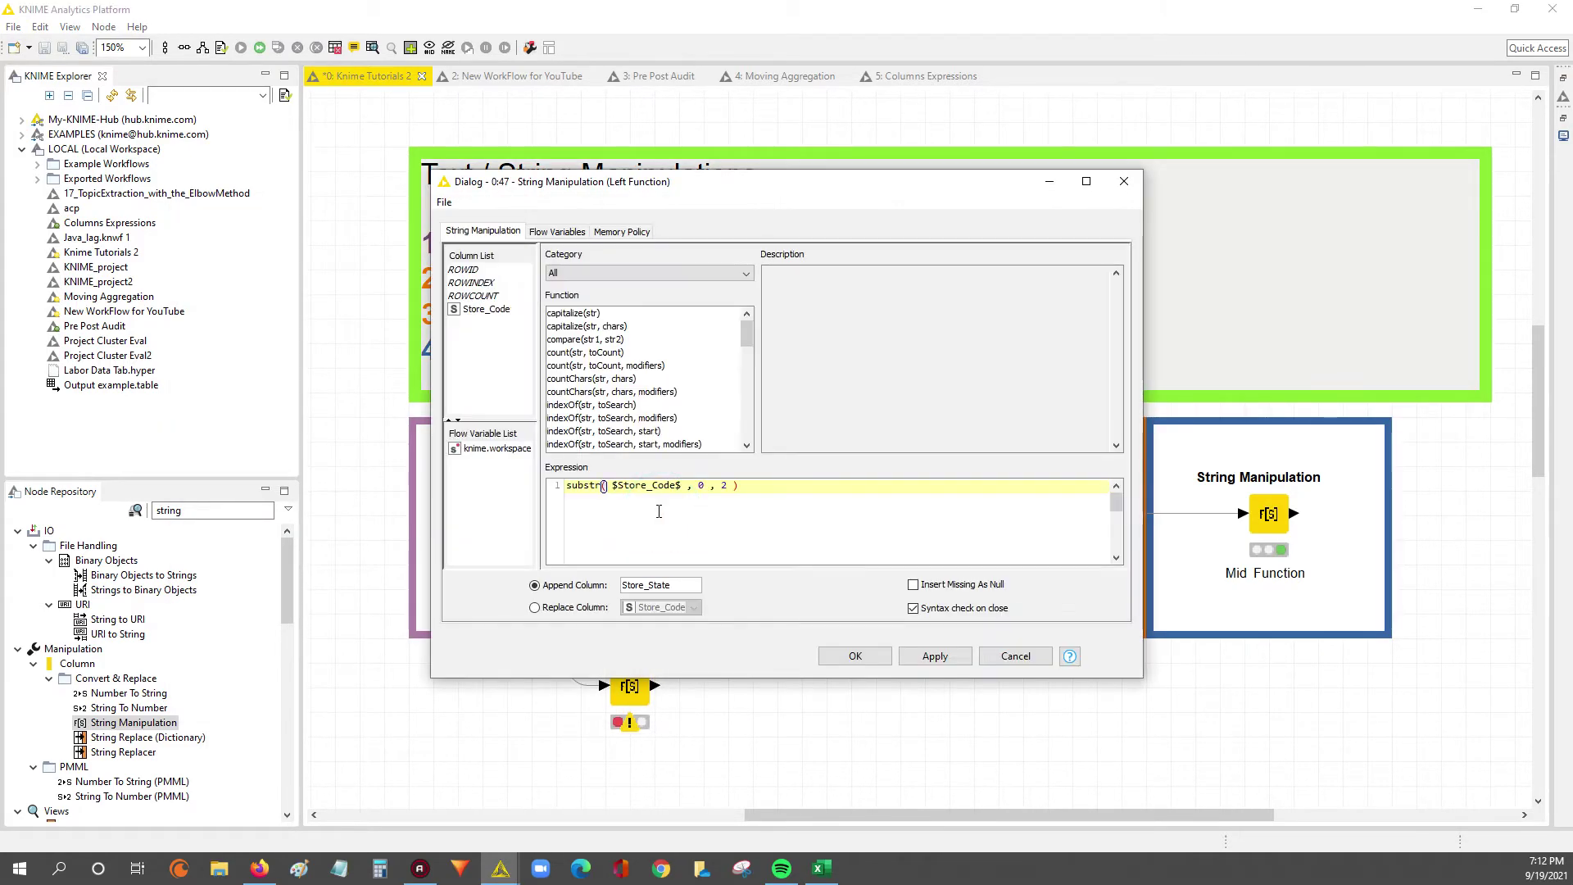
{"action": "left_click_drag", "start_coordinate": [696, 181], "coordinate": [359, 226]}
Highlight $Store_Code$, start 0 and the Store_State output name, then switch to Excel
{"action": "left_click_drag", "start_coordinate": [276, 529], "coordinate": [342, 529]}
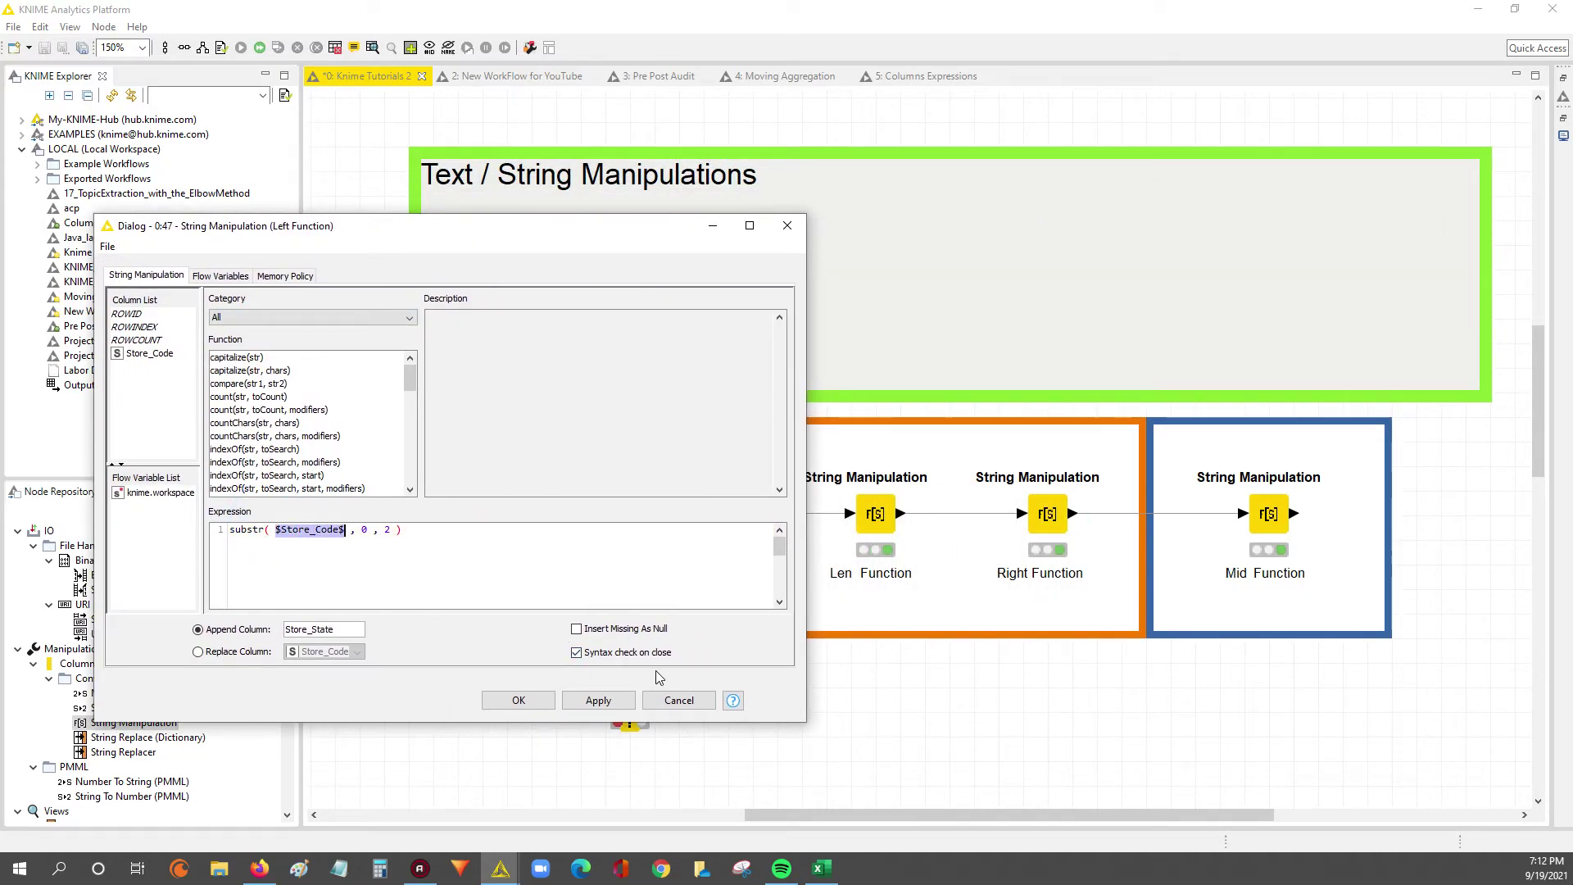
{"action": "left_click", "coordinate": [364, 530]}
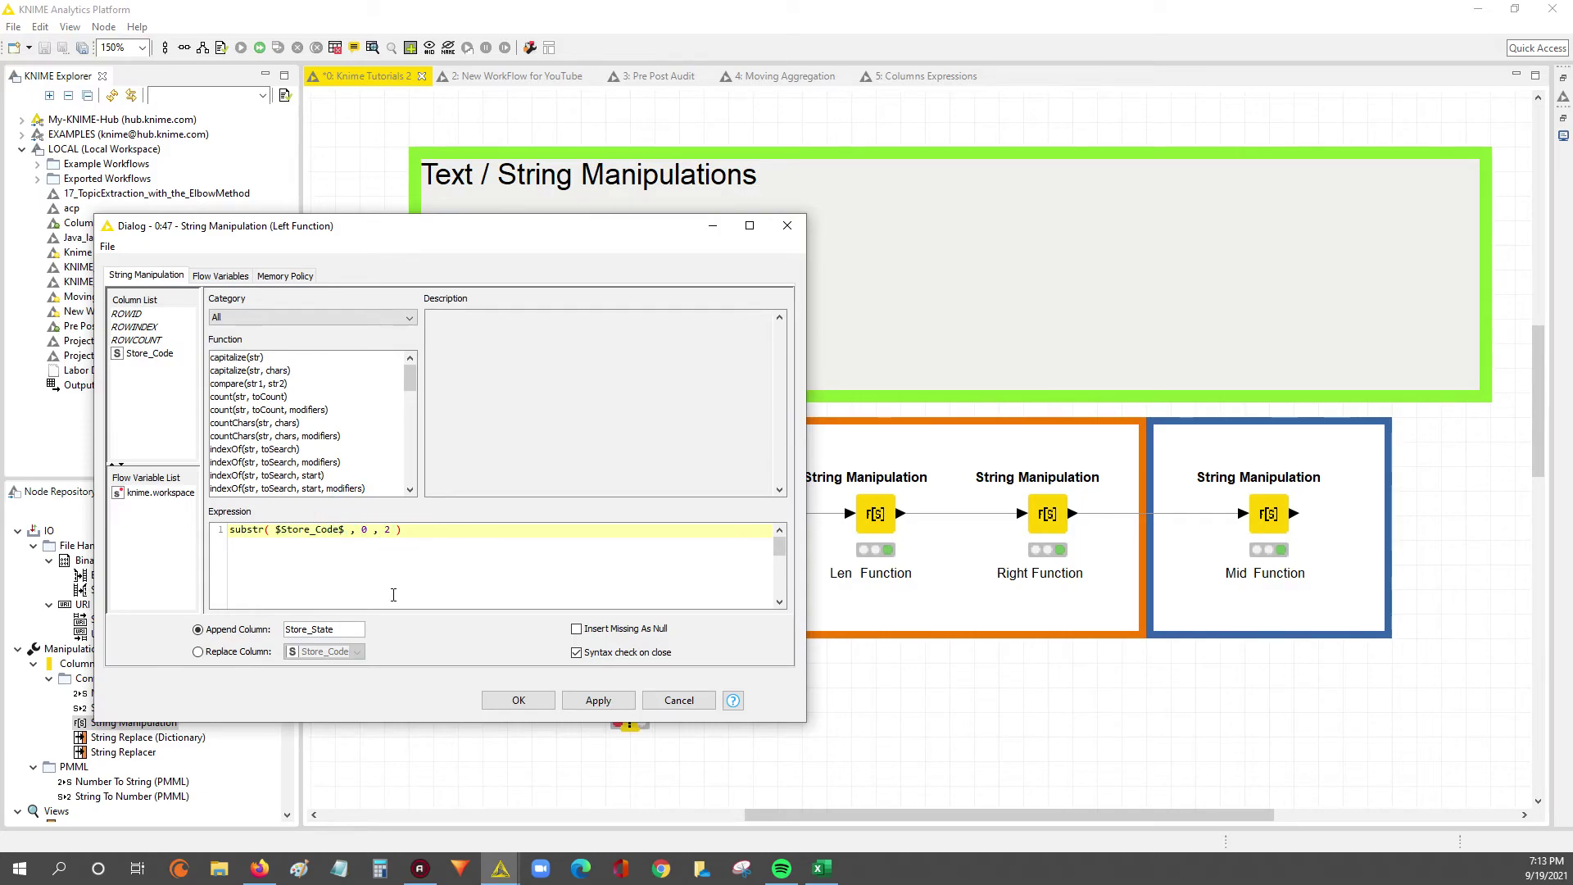
{"action": "left_click_drag", "start_coordinate": [329, 633], "coordinate": [285, 628]}
{"action": "left_click", "coordinate": [346, 552]}
{"action": "left_click_drag", "start_coordinate": [364, 530], "coordinate": [368, 530]}
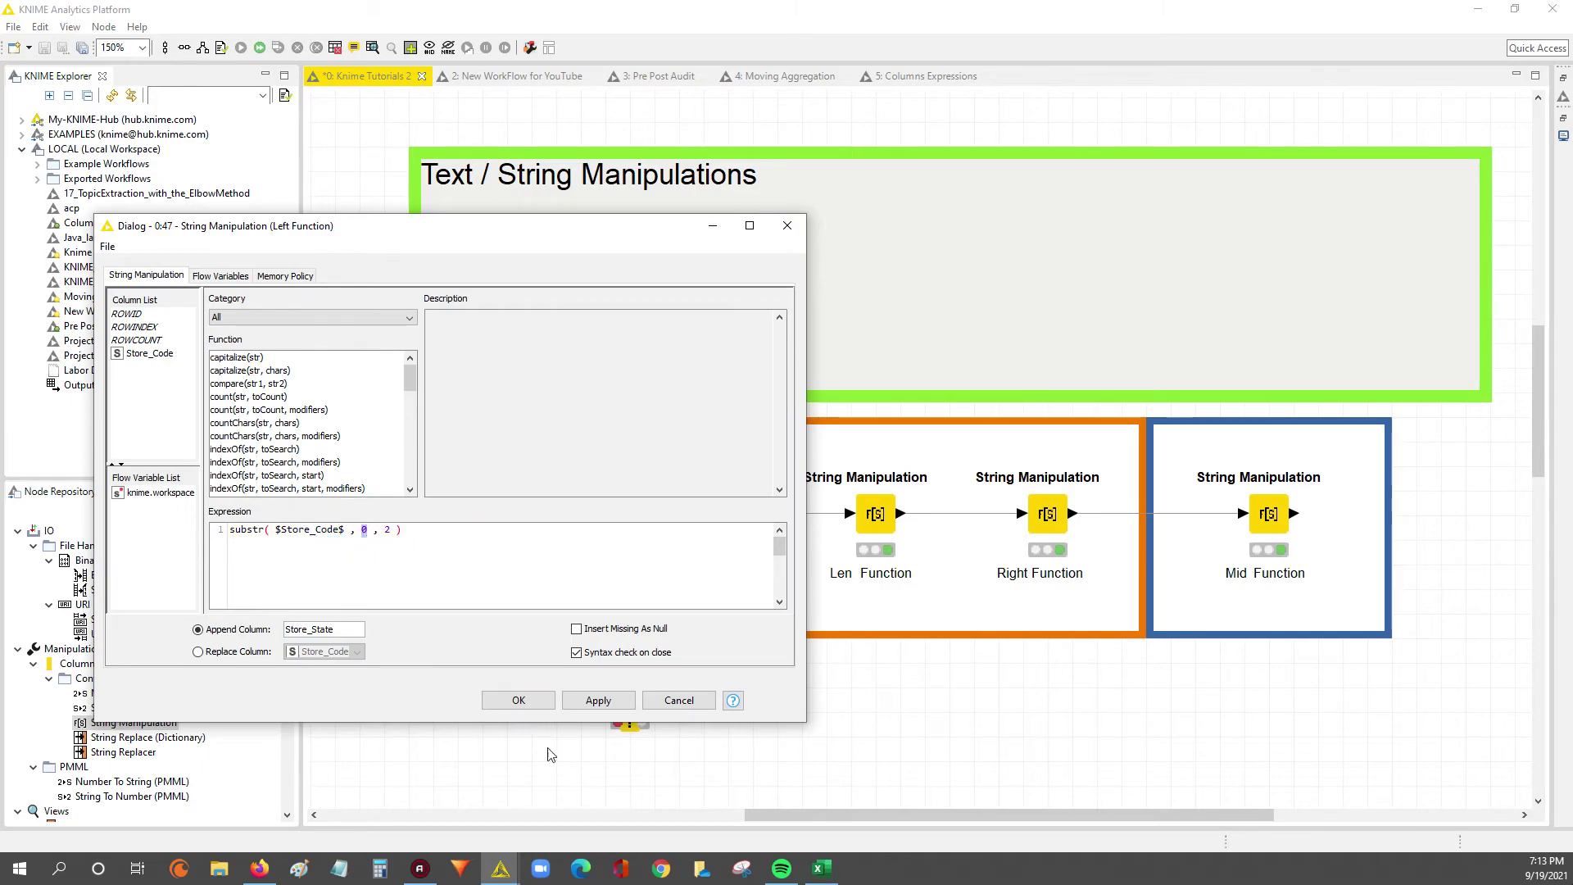
{"action": "left_click", "coordinate": [822, 869]}
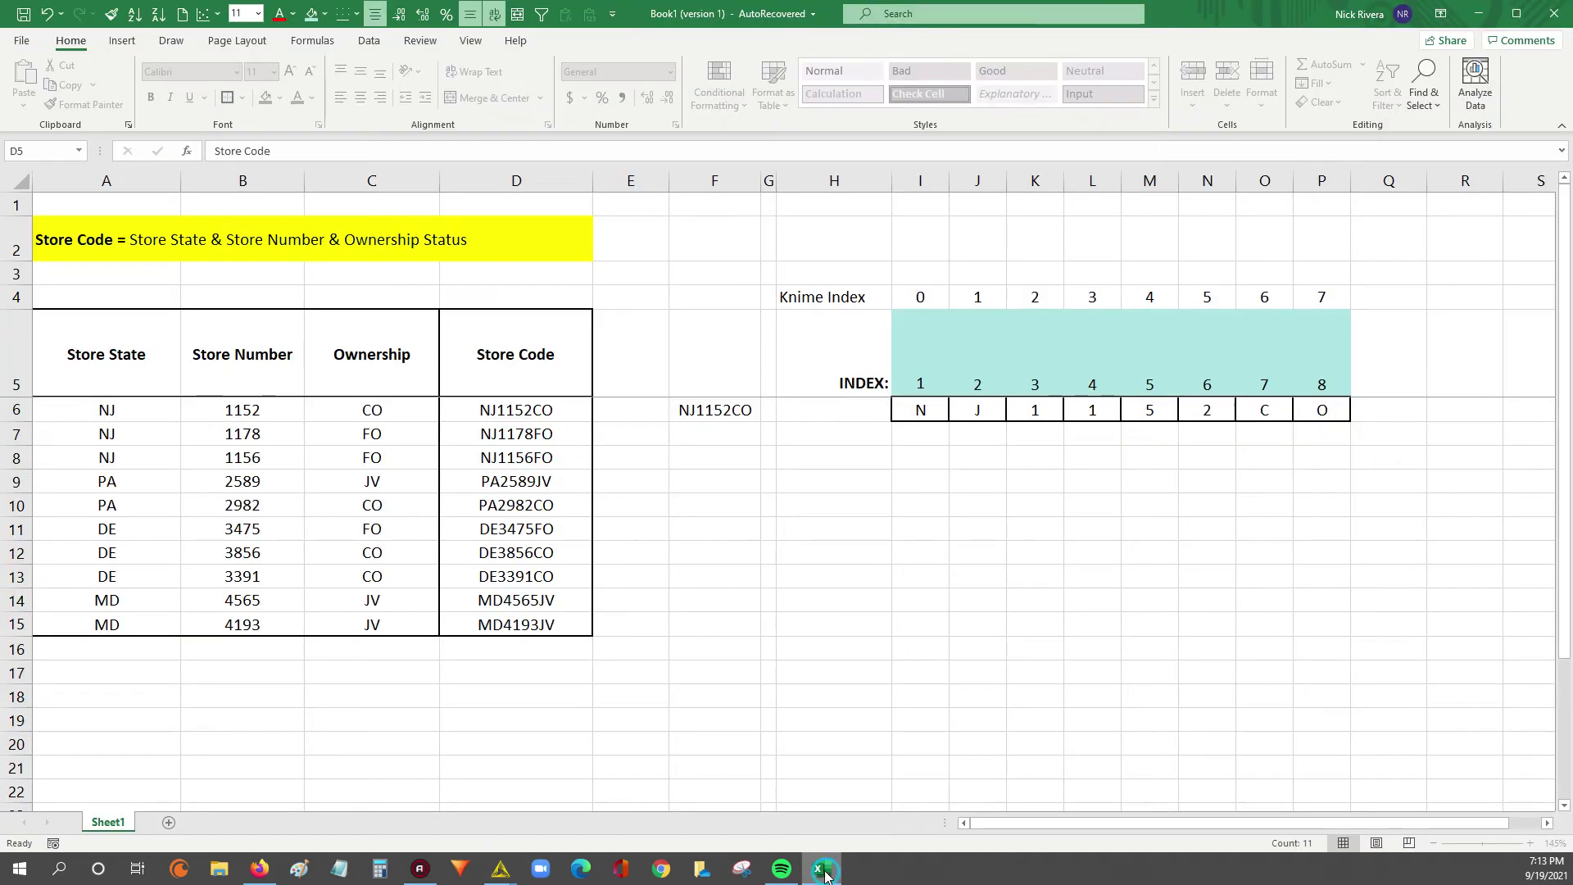
Type x in I3 and J3 above Knime Index 0 and 1
{"action": "left_click", "coordinate": [921, 303]}
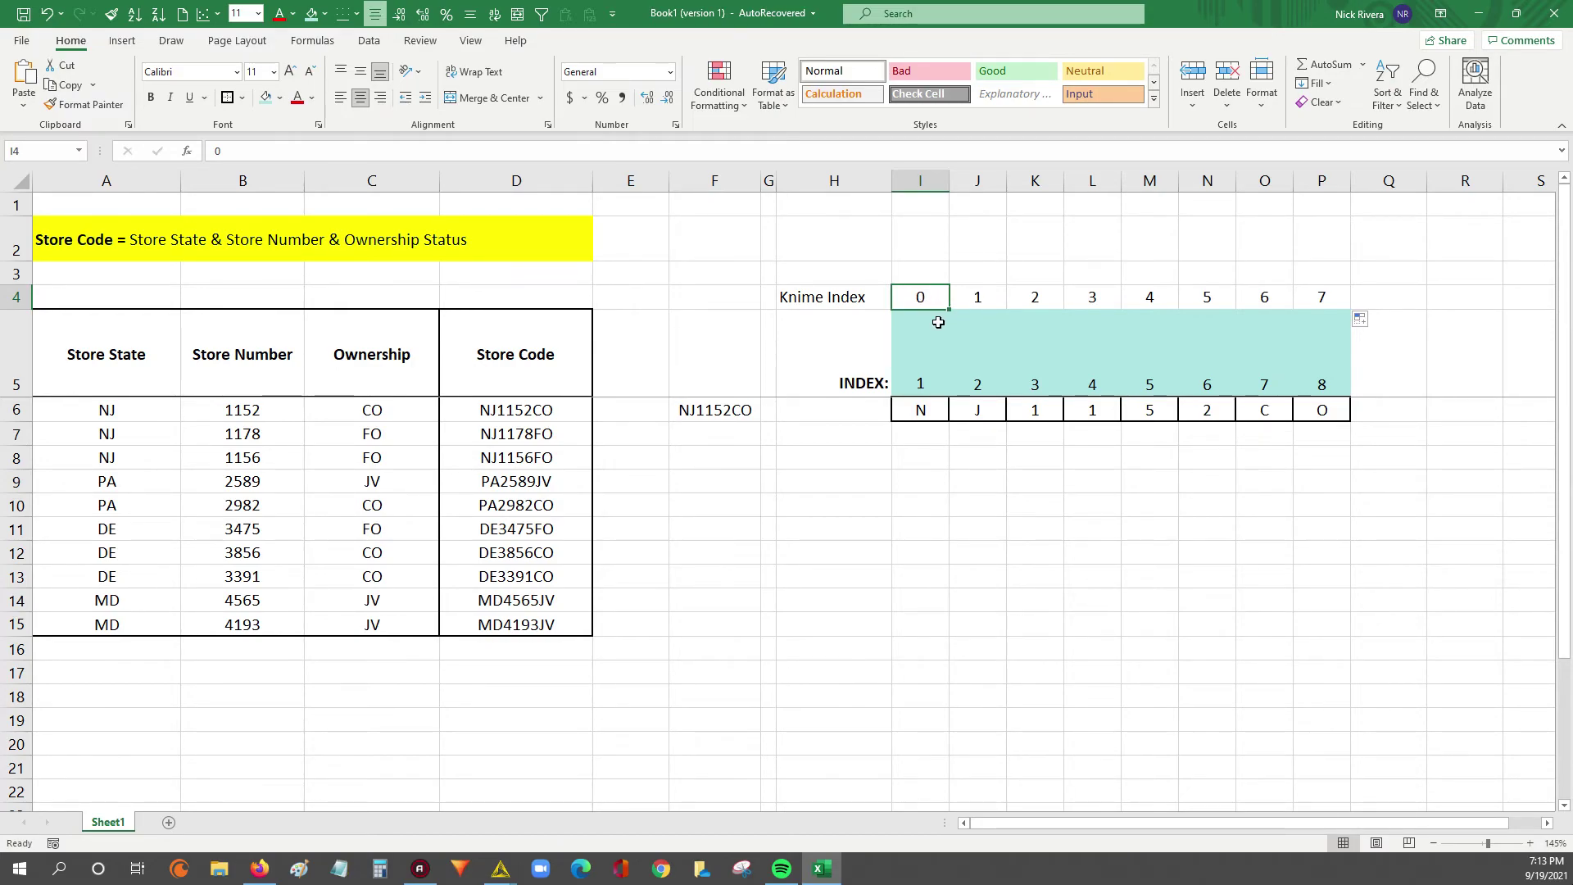
{"action": "left_click", "coordinate": [911, 271]}
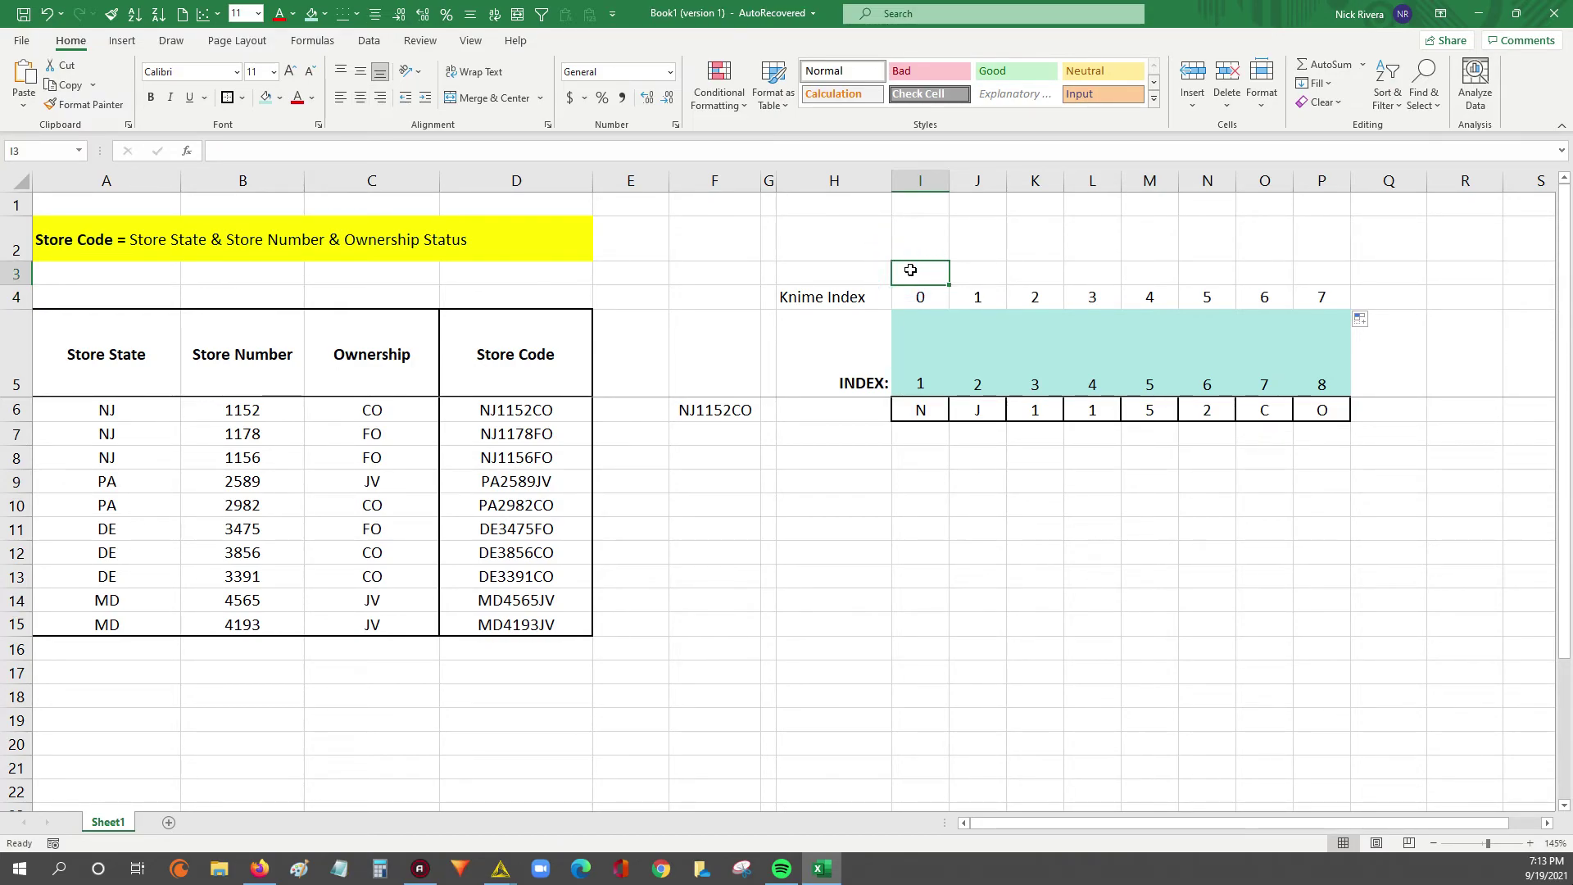
{"action": "type", "text": "x"}
{"action": "left_click", "coordinate": [924, 296]}
{"action": "left_click", "coordinate": [975, 273]}
{"action": "type", "text": "x"}
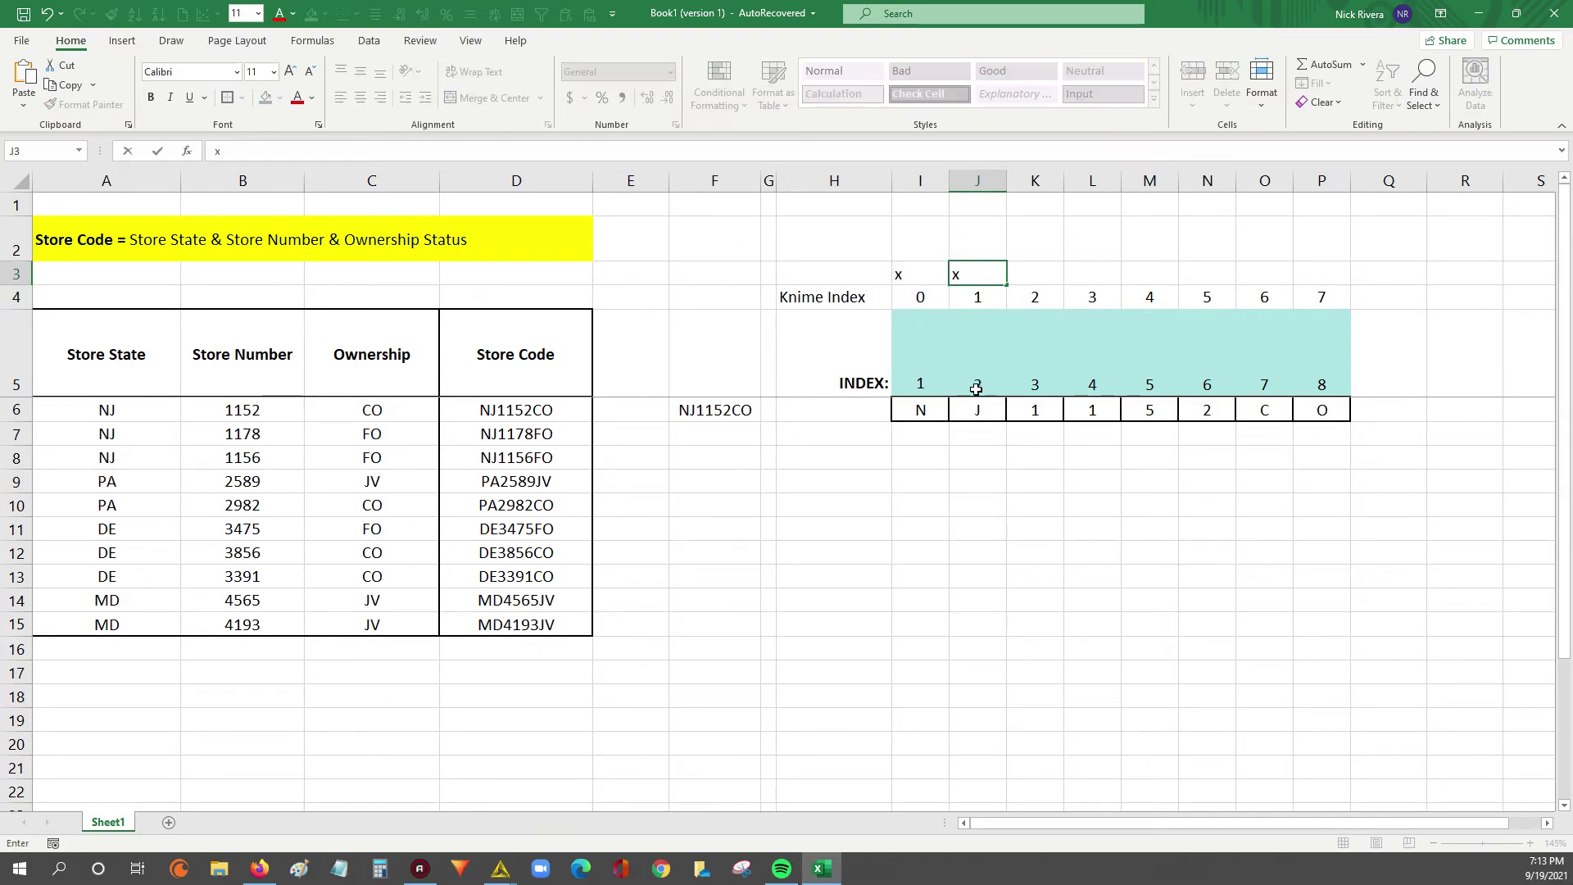
{"action": "left_click", "coordinate": [975, 295]}
Highlight Knime Index 0–1, positions 1–2, letters N and J, and the first store's row
{"action": "left_click_drag", "start_coordinate": [934, 296], "coordinate": [979, 296]}
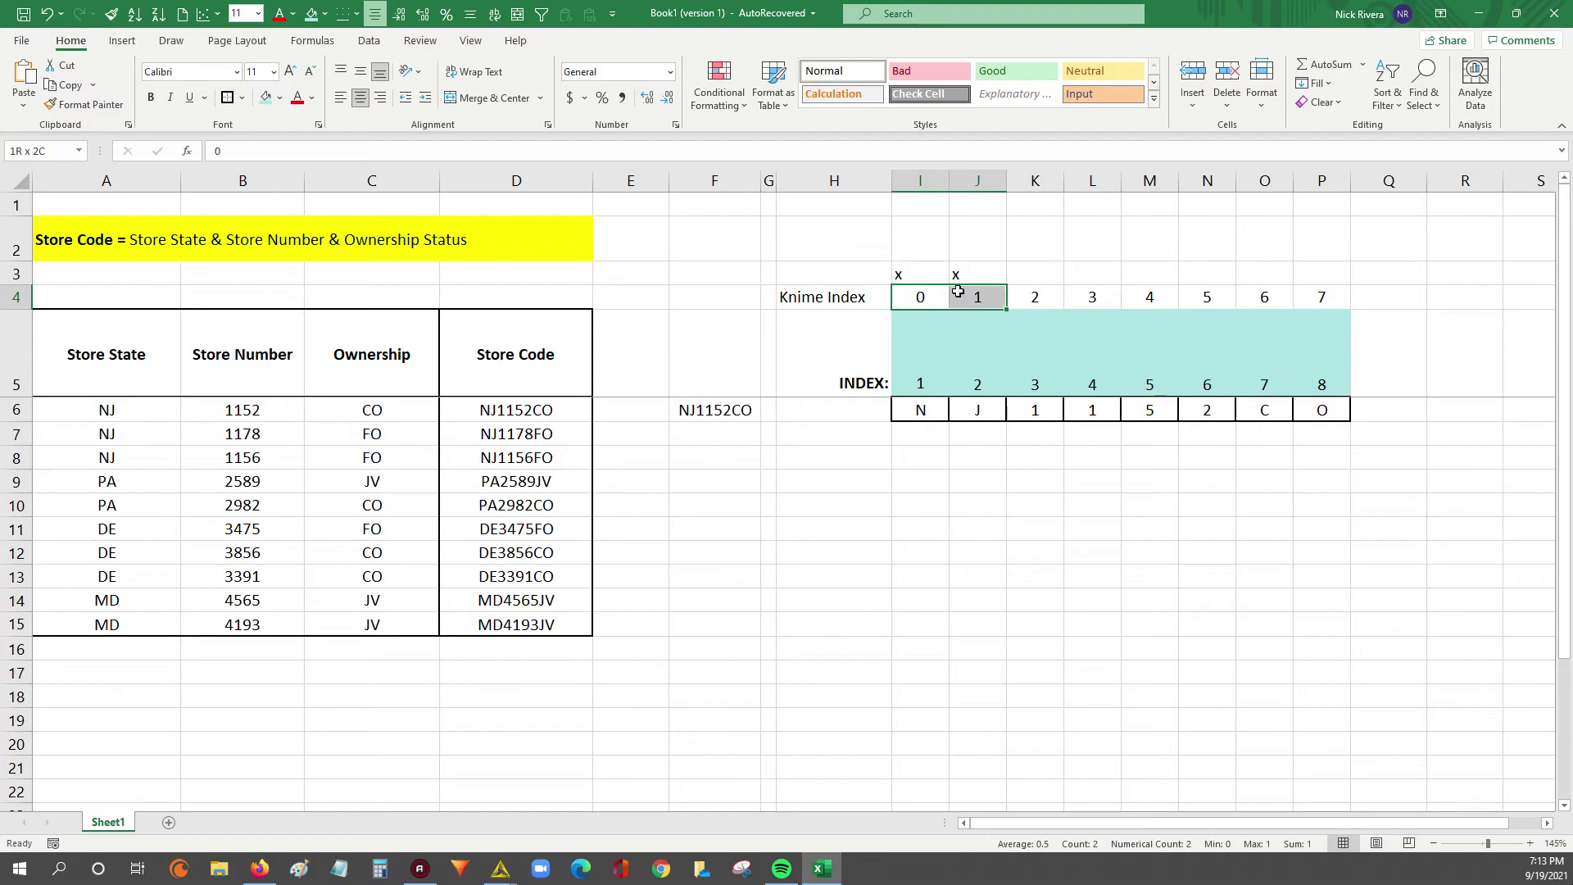
{"action": "left_click", "coordinate": [917, 375]}
{"action": "left_click", "coordinate": [966, 372]}
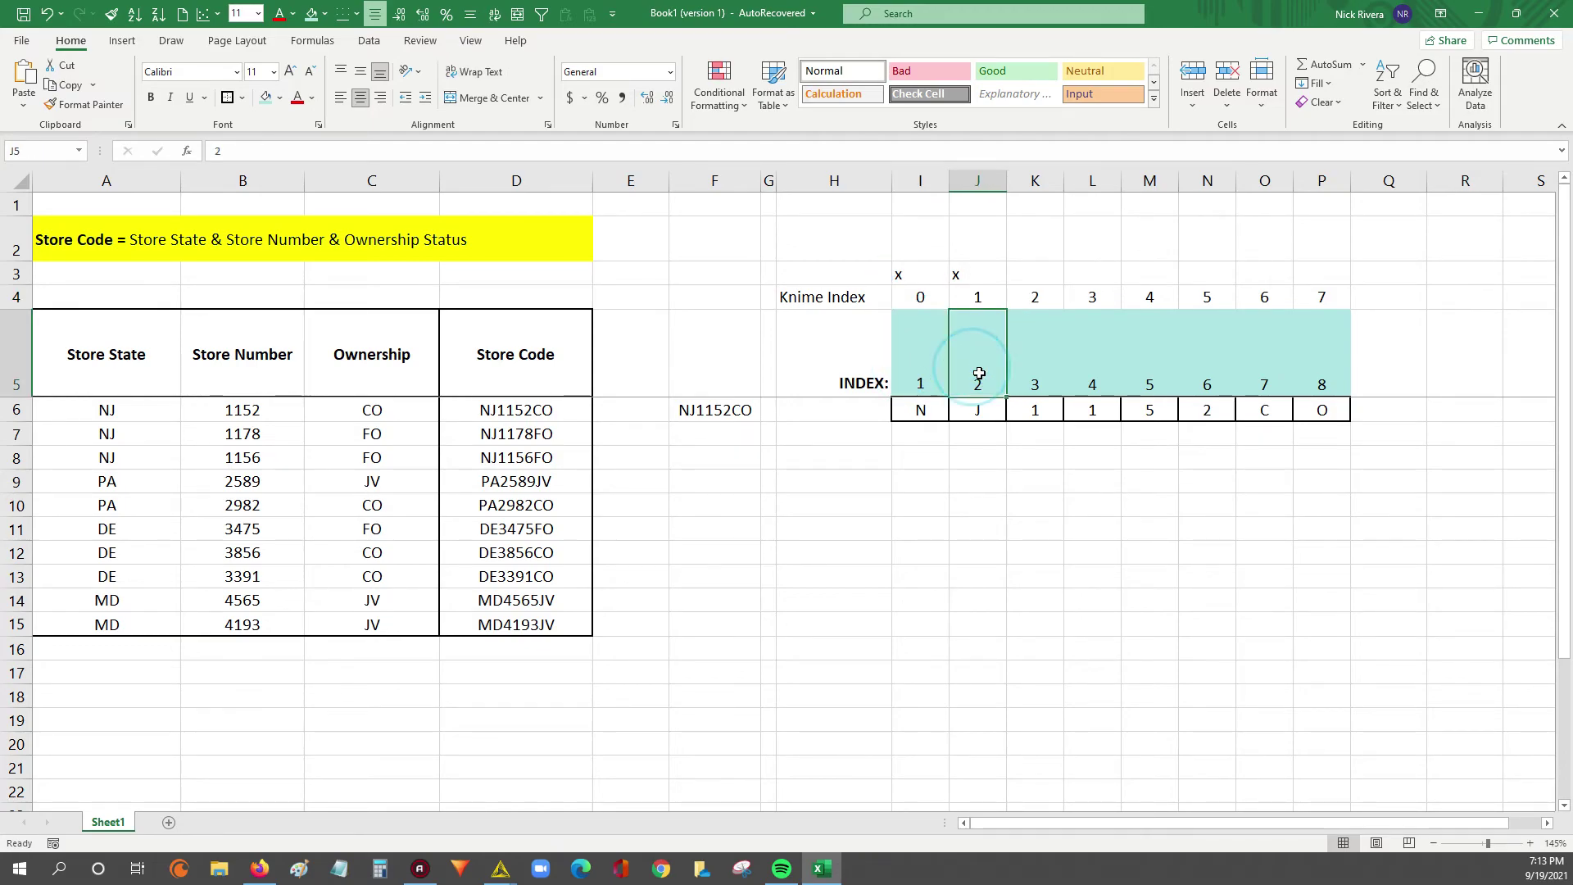
{"action": "left_click_drag", "start_coordinate": [945, 402], "coordinate": [985, 408]}
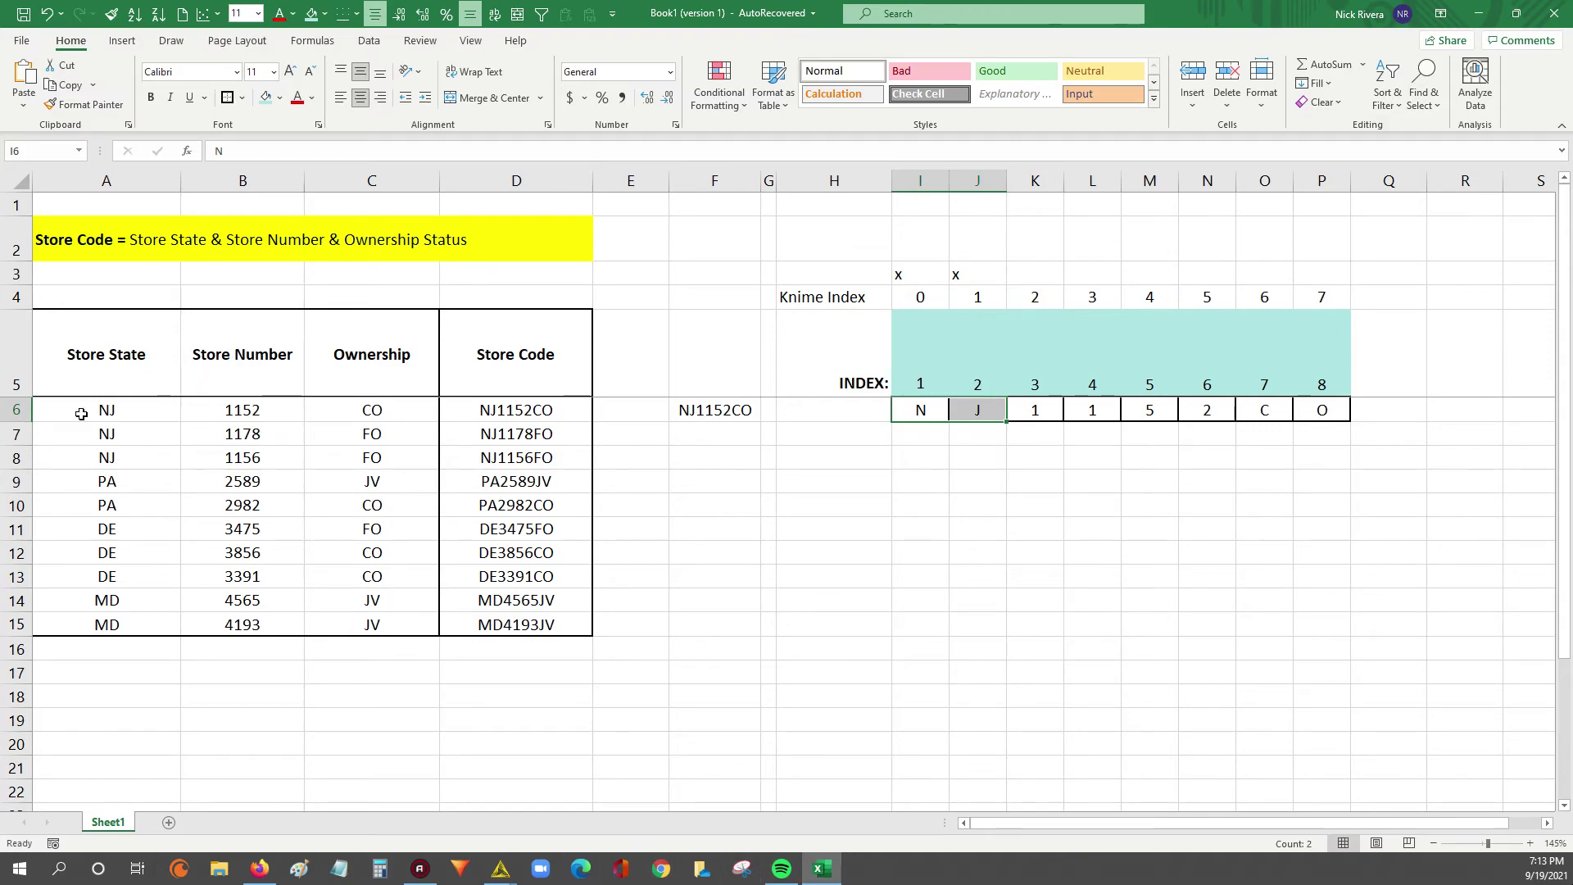
{"action": "left_click_drag", "start_coordinate": [77, 409], "coordinate": [522, 414]}
{"action": "left_click", "coordinate": [522, 414]}
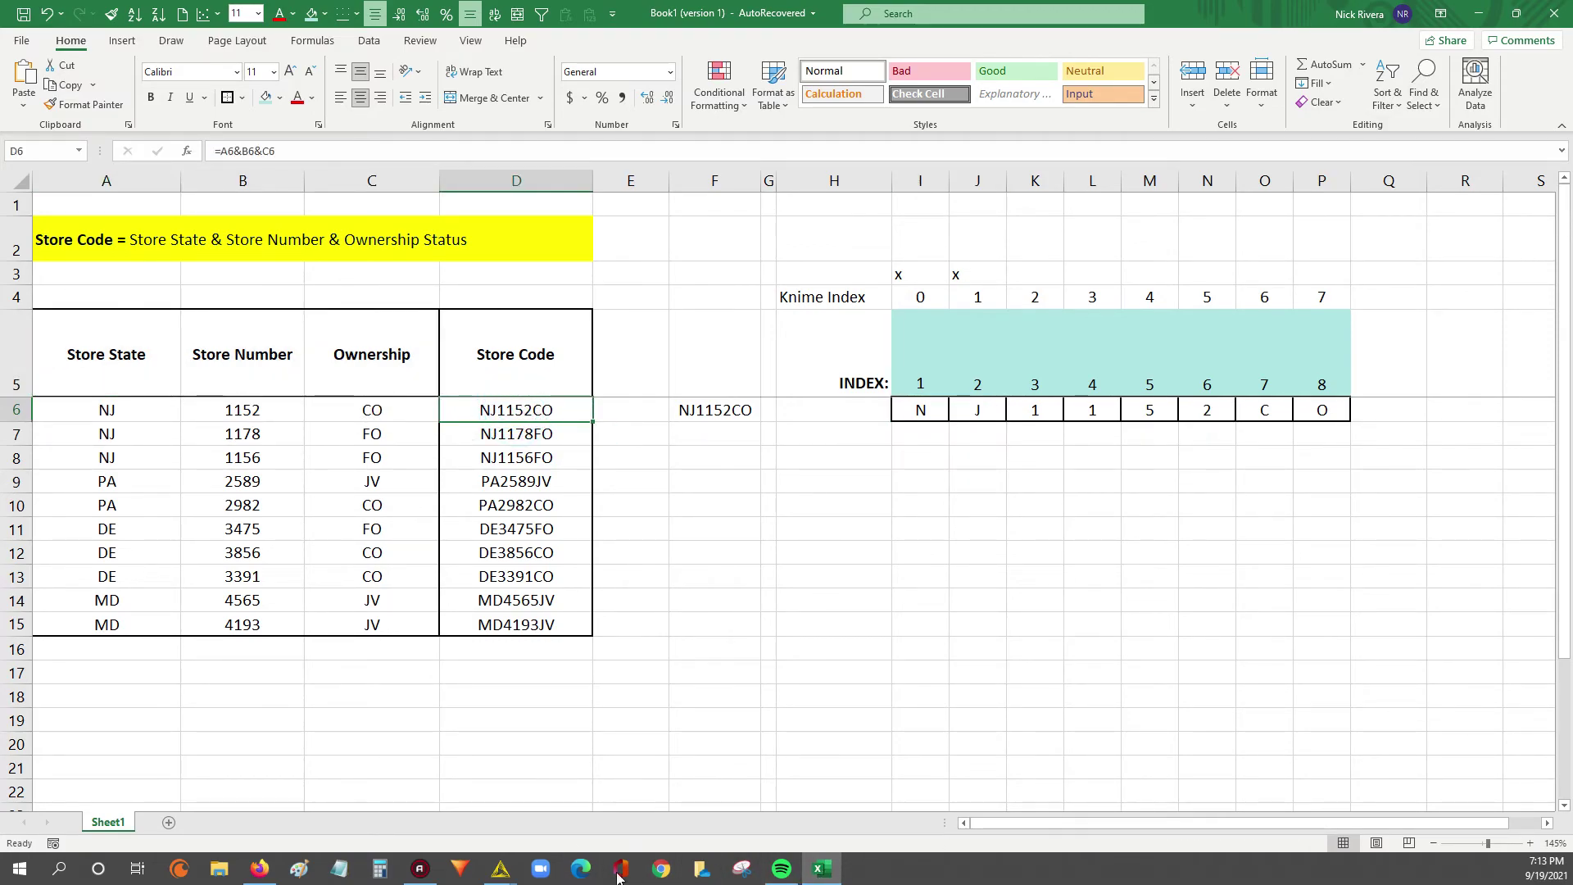
Apply and confirm the Left Function node's String Manipulation settings, dismissing the unchanged-settings notices
{"action": "mouse_move", "coordinate": [500, 868]}
{"action": "left_click", "coordinate": [143, 799]}
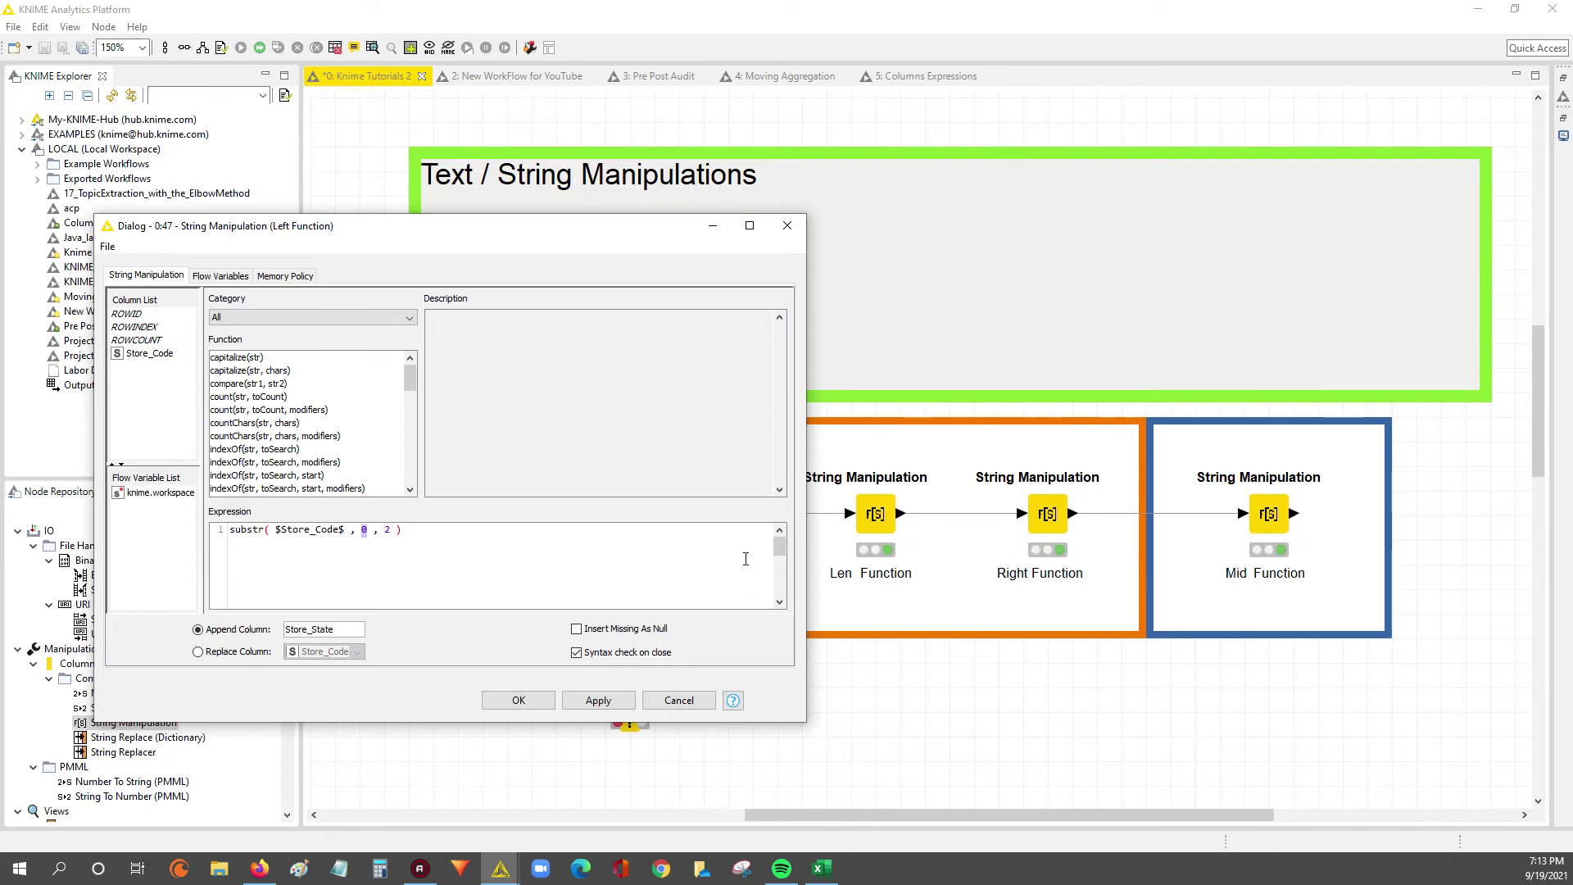
{"action": "left_click", "coordinate": [595, 701]}
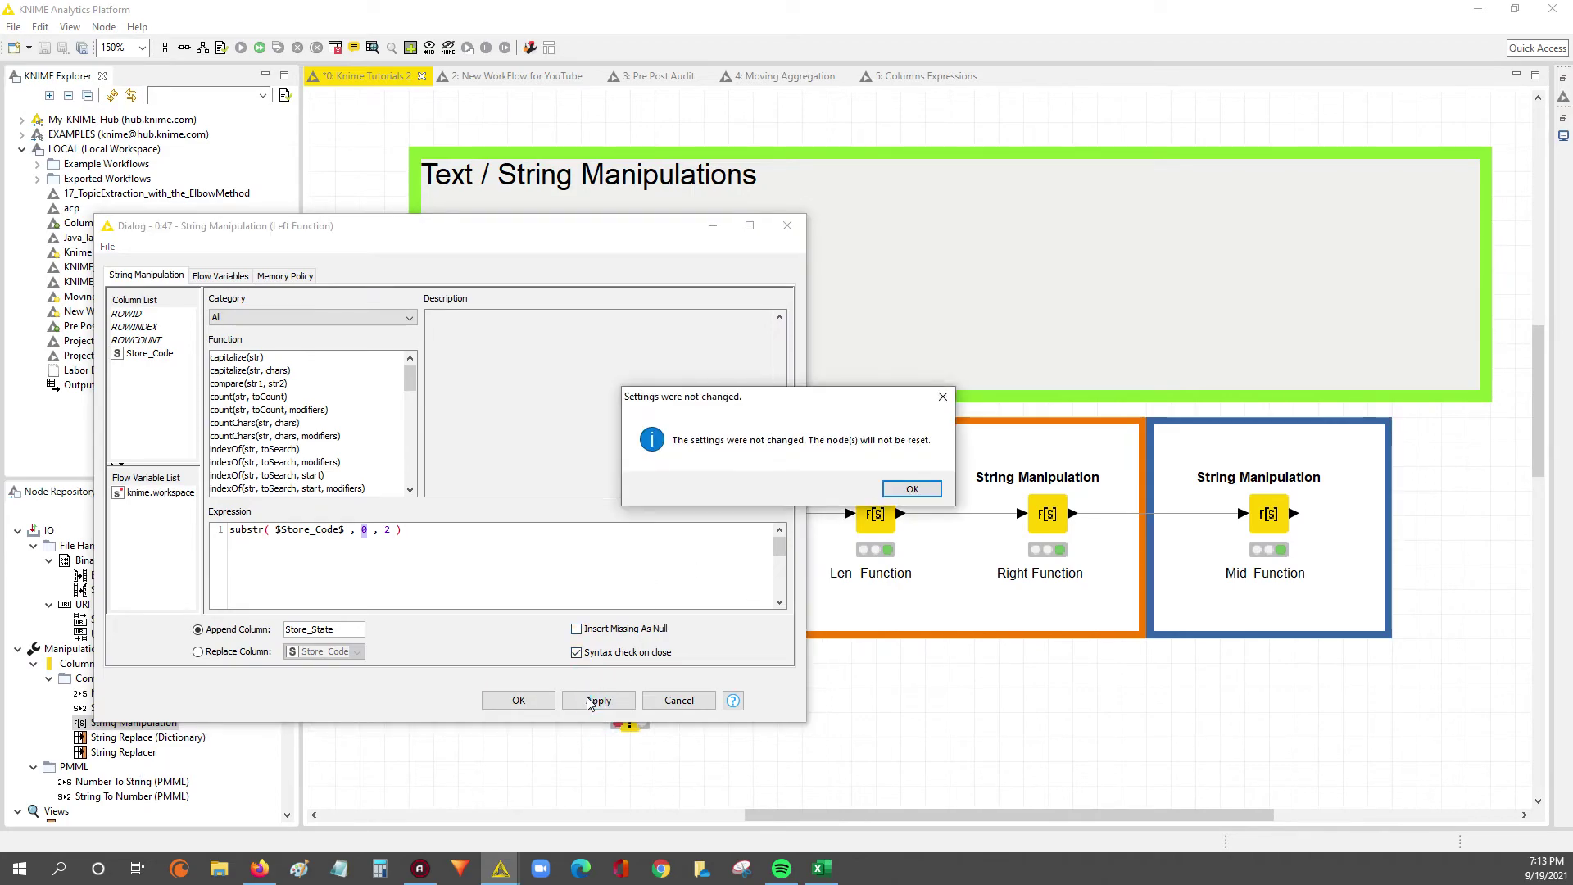
{"action": "left_click", "coordinate": [908, 490]}
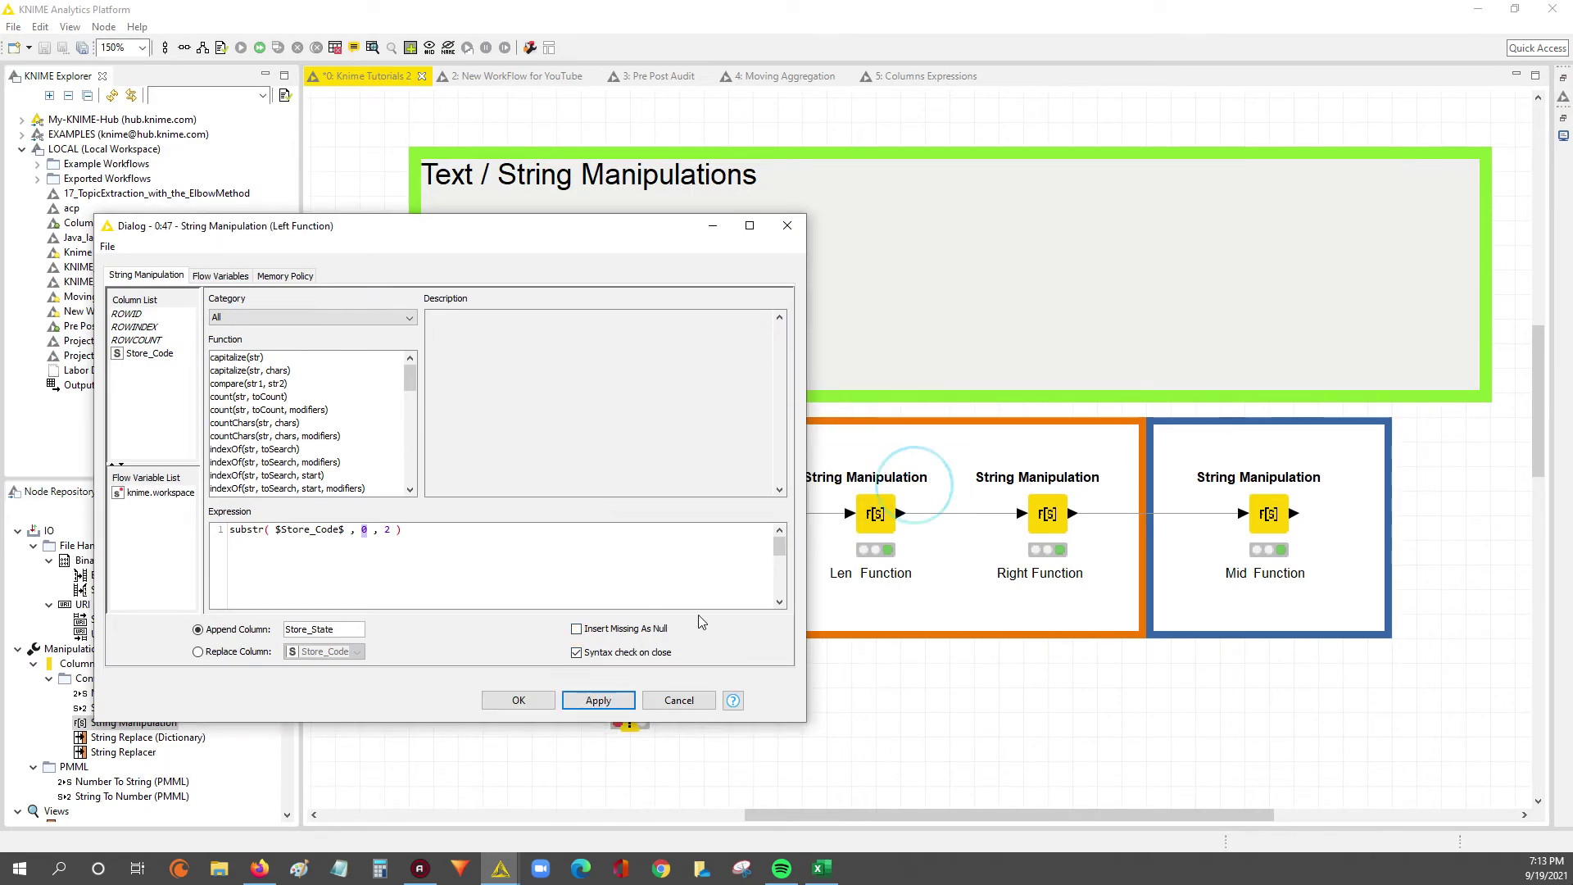
{"action": "left_click", "coordinate": [519, 701]}
{"action": "left_click", "coordinate": [912, 489]}
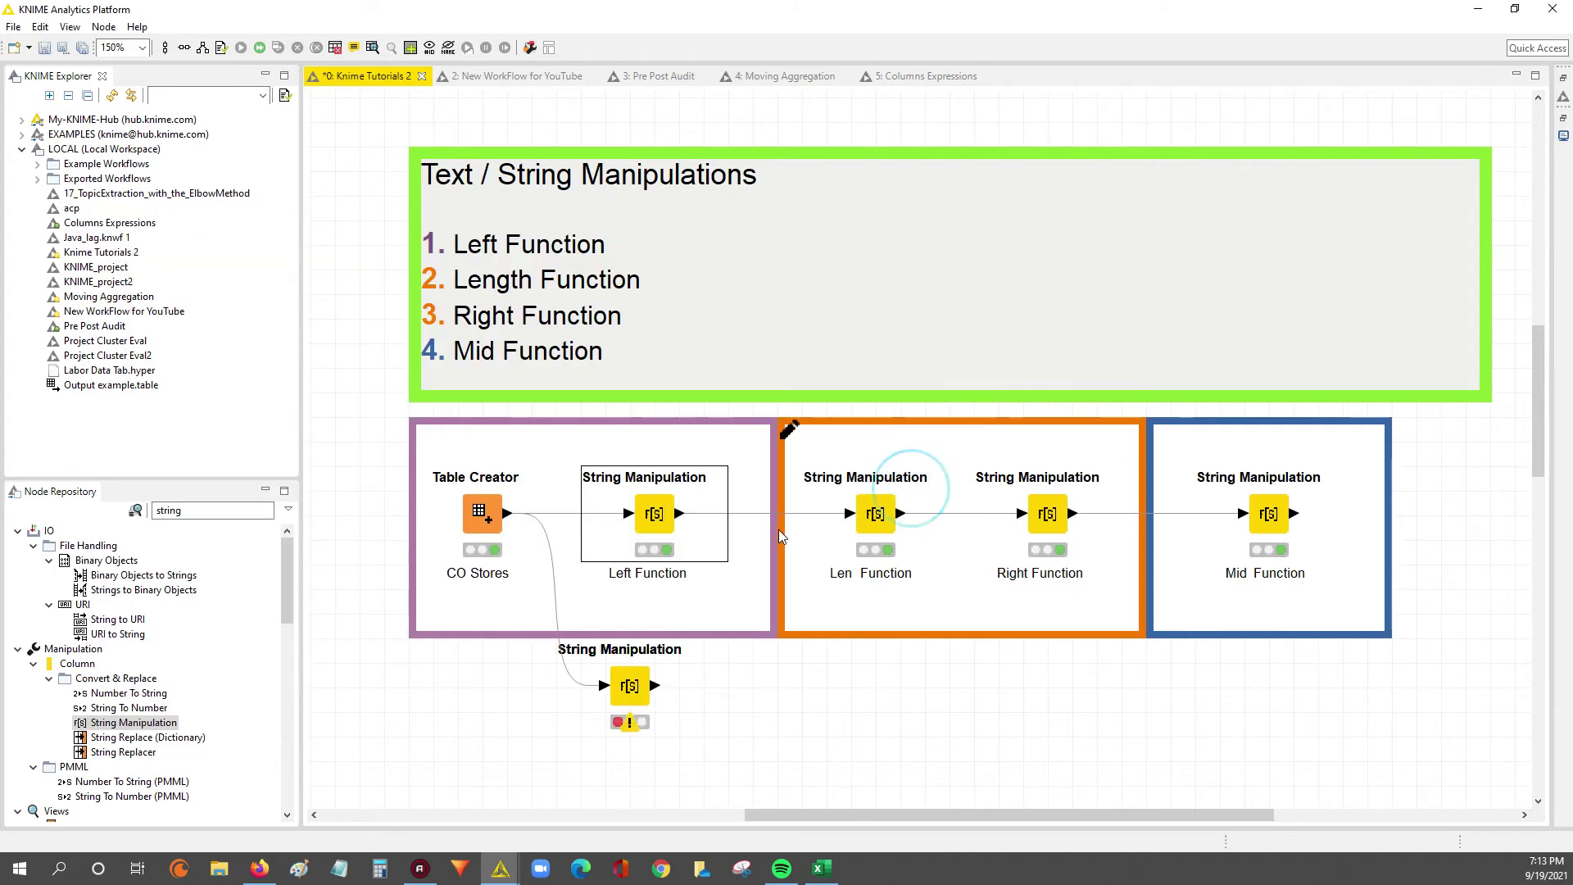
Show the Left Function node's appended output table and move it lower on the canvas
{"action": "right_click", "coordinate": [653, 515]}
{"action": "left_click", "coordinate": [718, 504]}
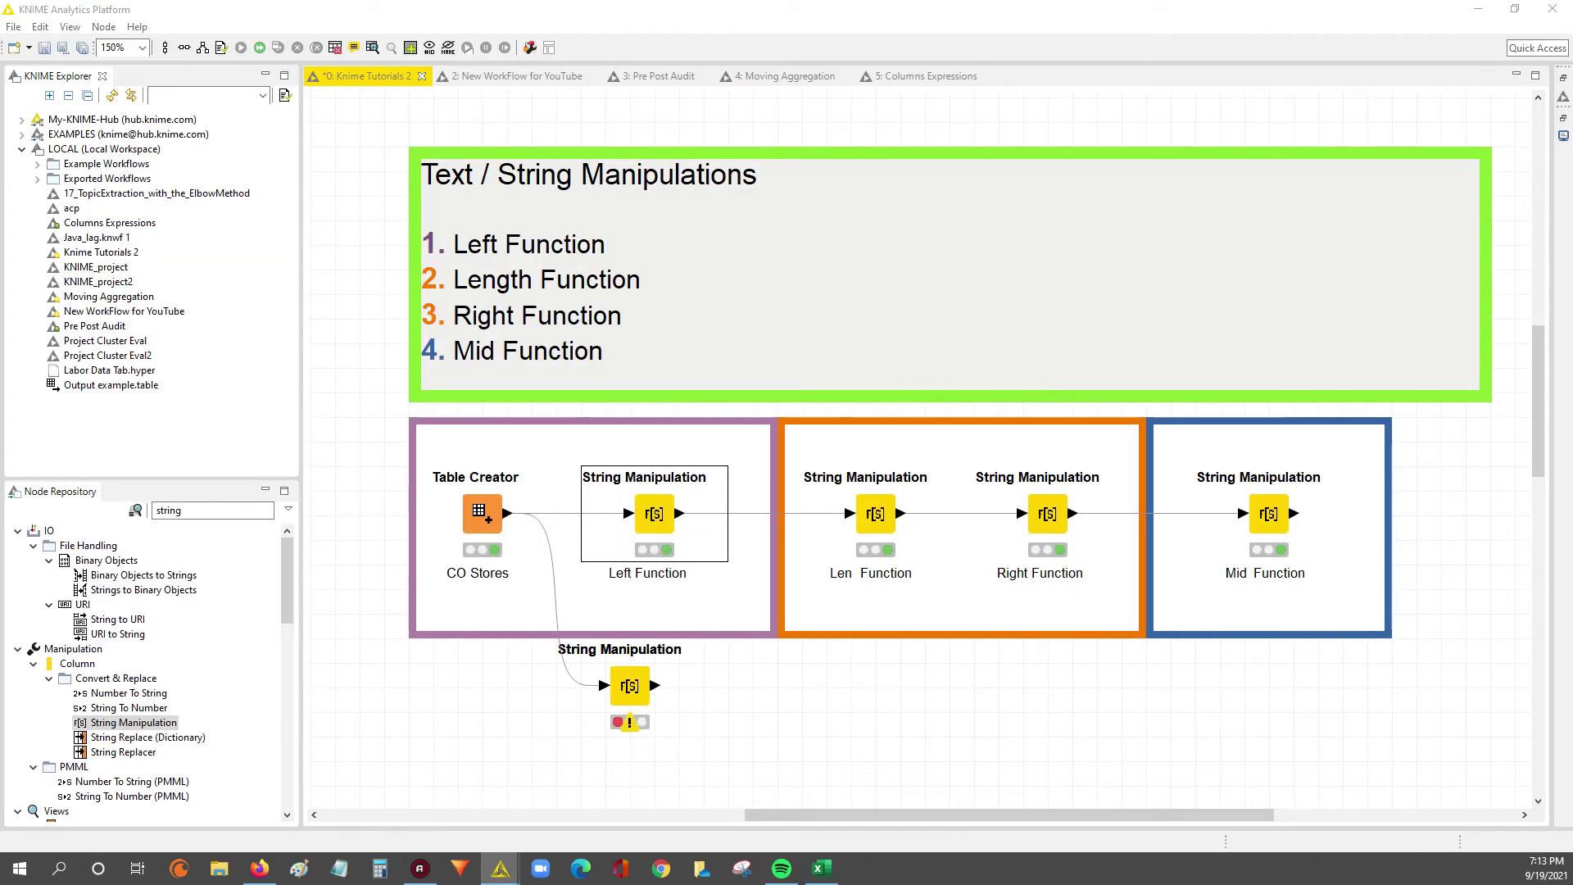
{"action": "left_click_drag", "start_coordinate": [674, 98], "coordinate": [549, 344]}
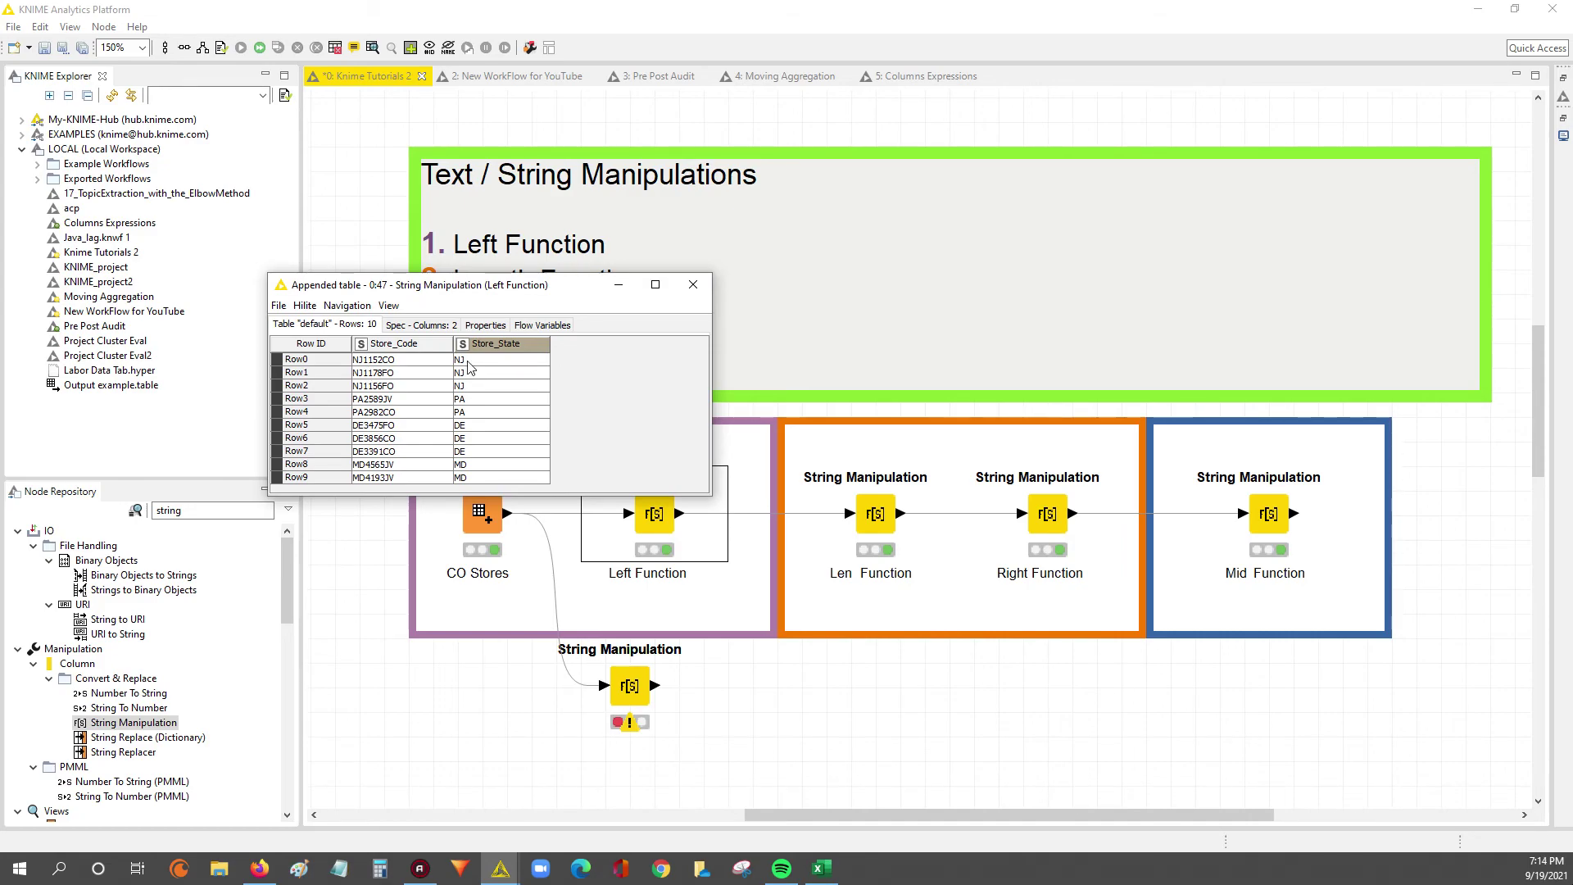
Highlight the Store_State values, then reopen the Left Function settings to highlight Store_State and substr($Store_Code$, 0, 2)
{"action": "left_click_drag", "start_coordinate": [470, 365], "coordinate": [493, 479]}
{"action": "left_click", "coordinate": [693, 285]}
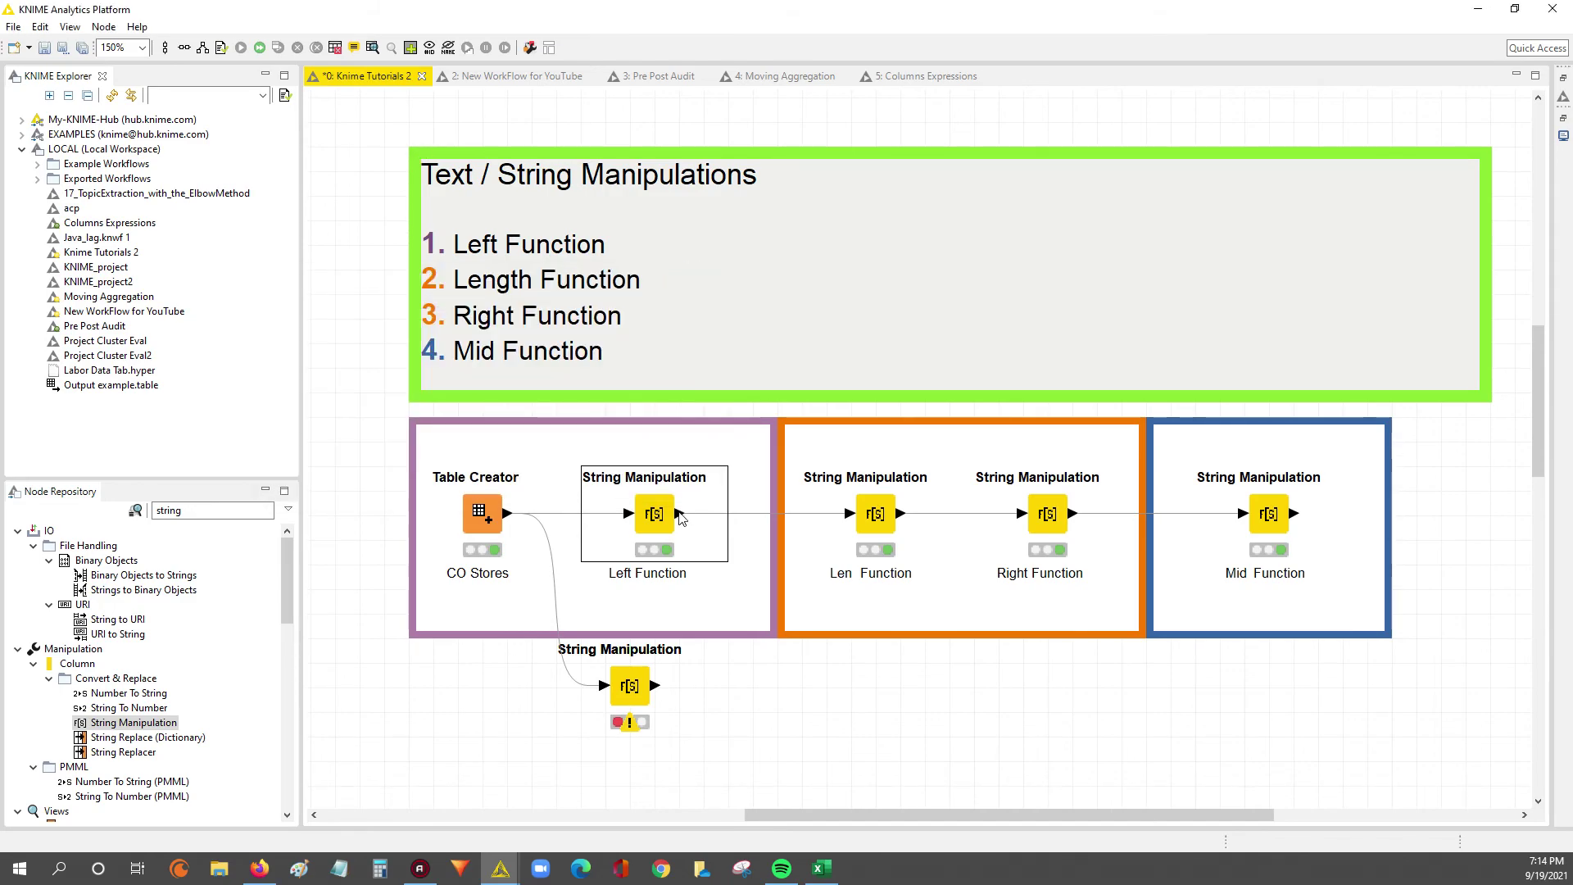
{"action": "double_click", "coordinate": [653, 511]}
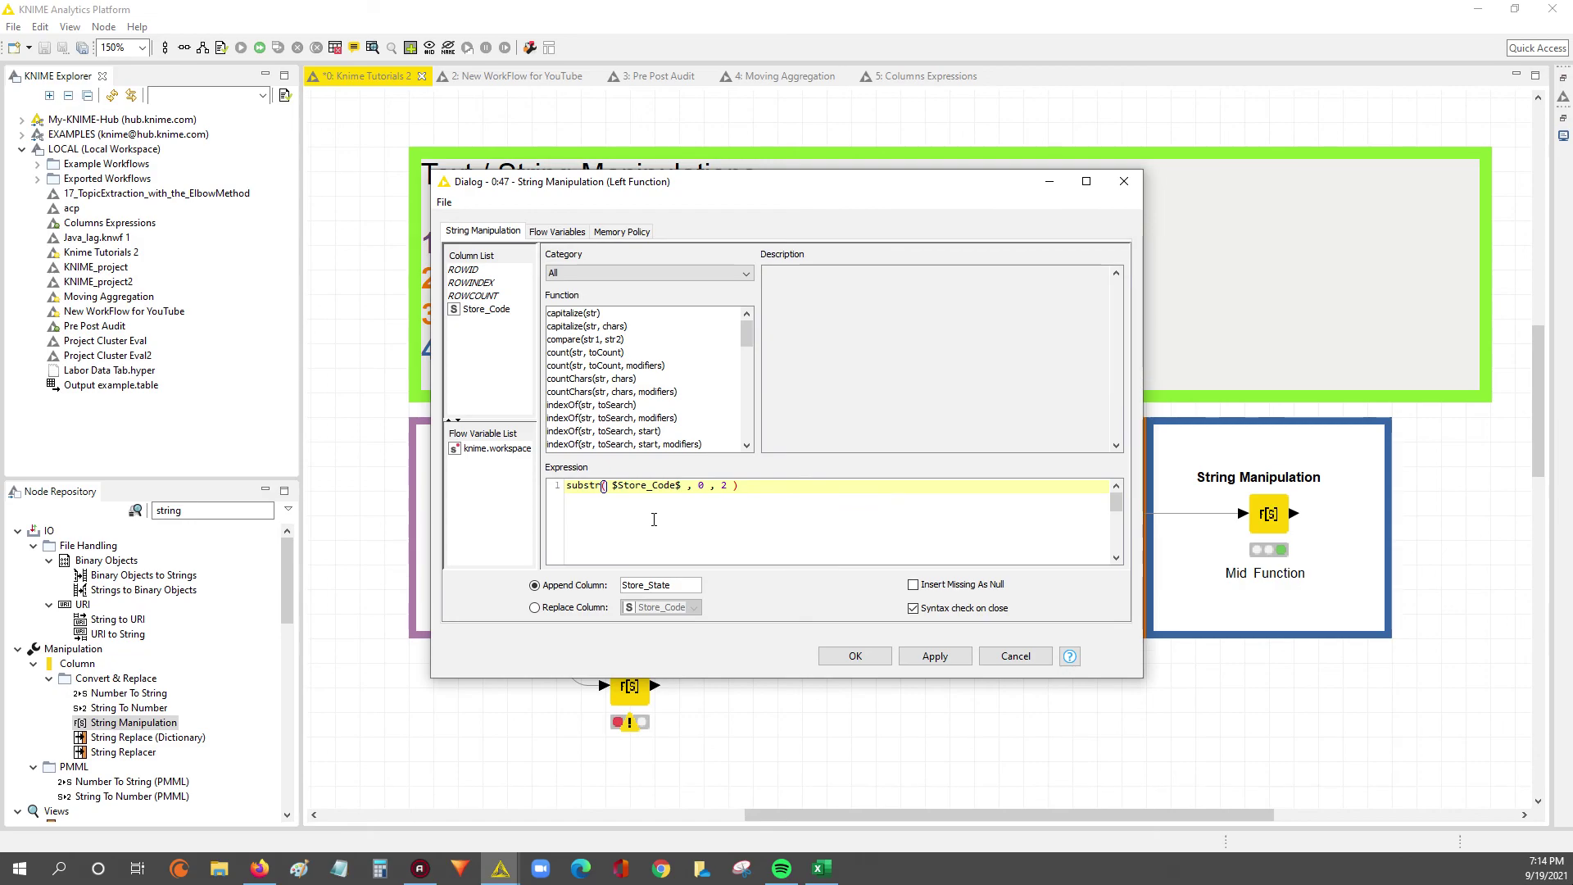
{"action": "left_click_drag", "start_coordinate": [682, 587], "coordinate": [620, 584]}
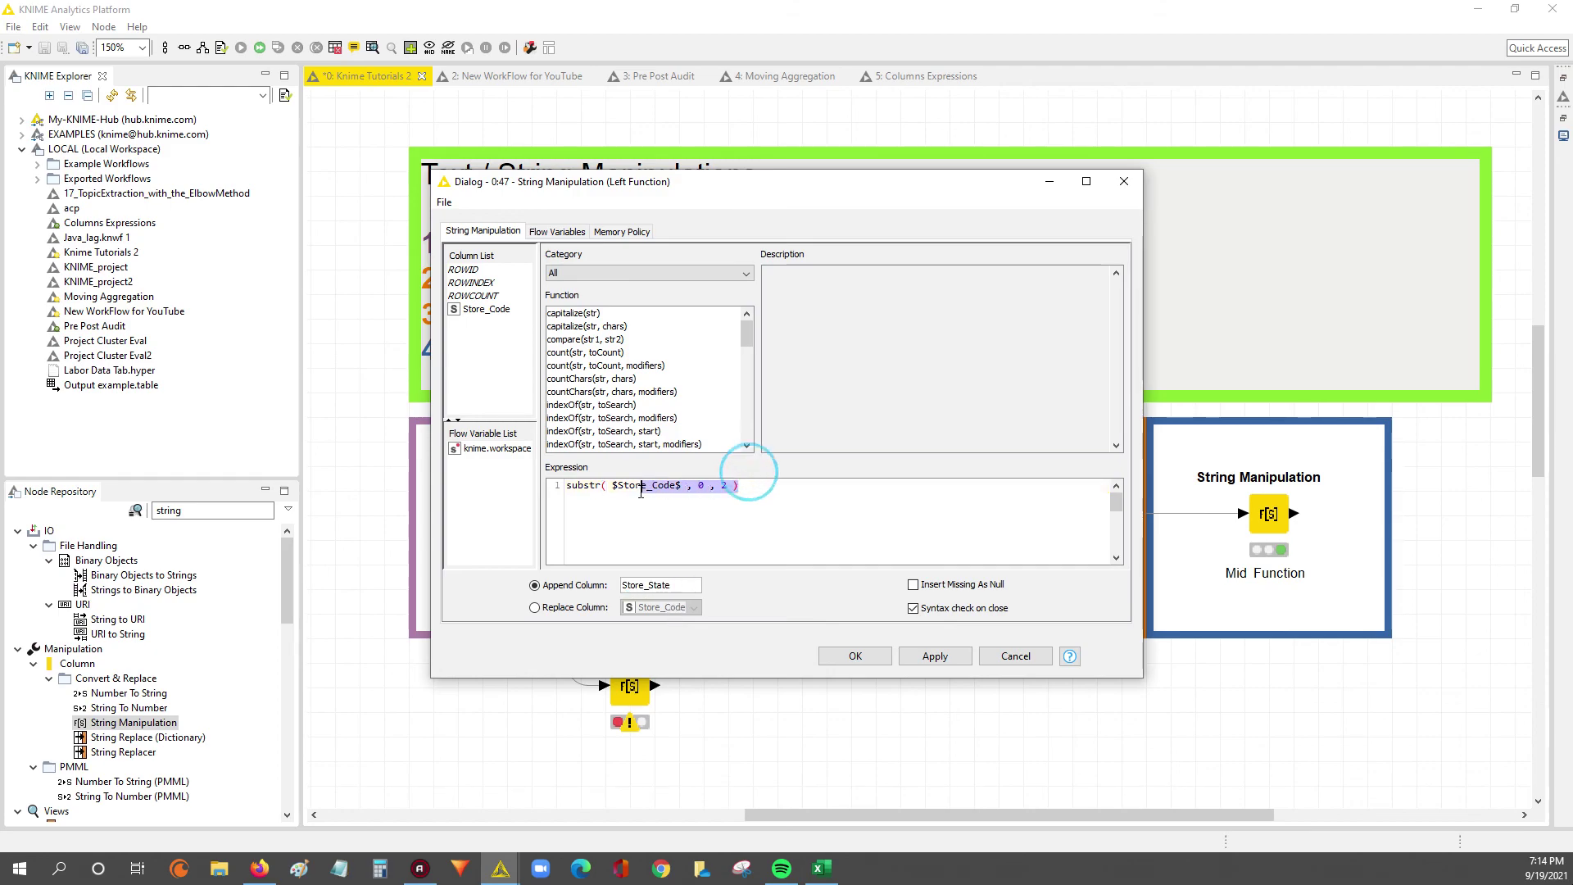
{"action": "left_click_drag", "start_coordinate": [747, 488], "coordinate": [530, 492]}
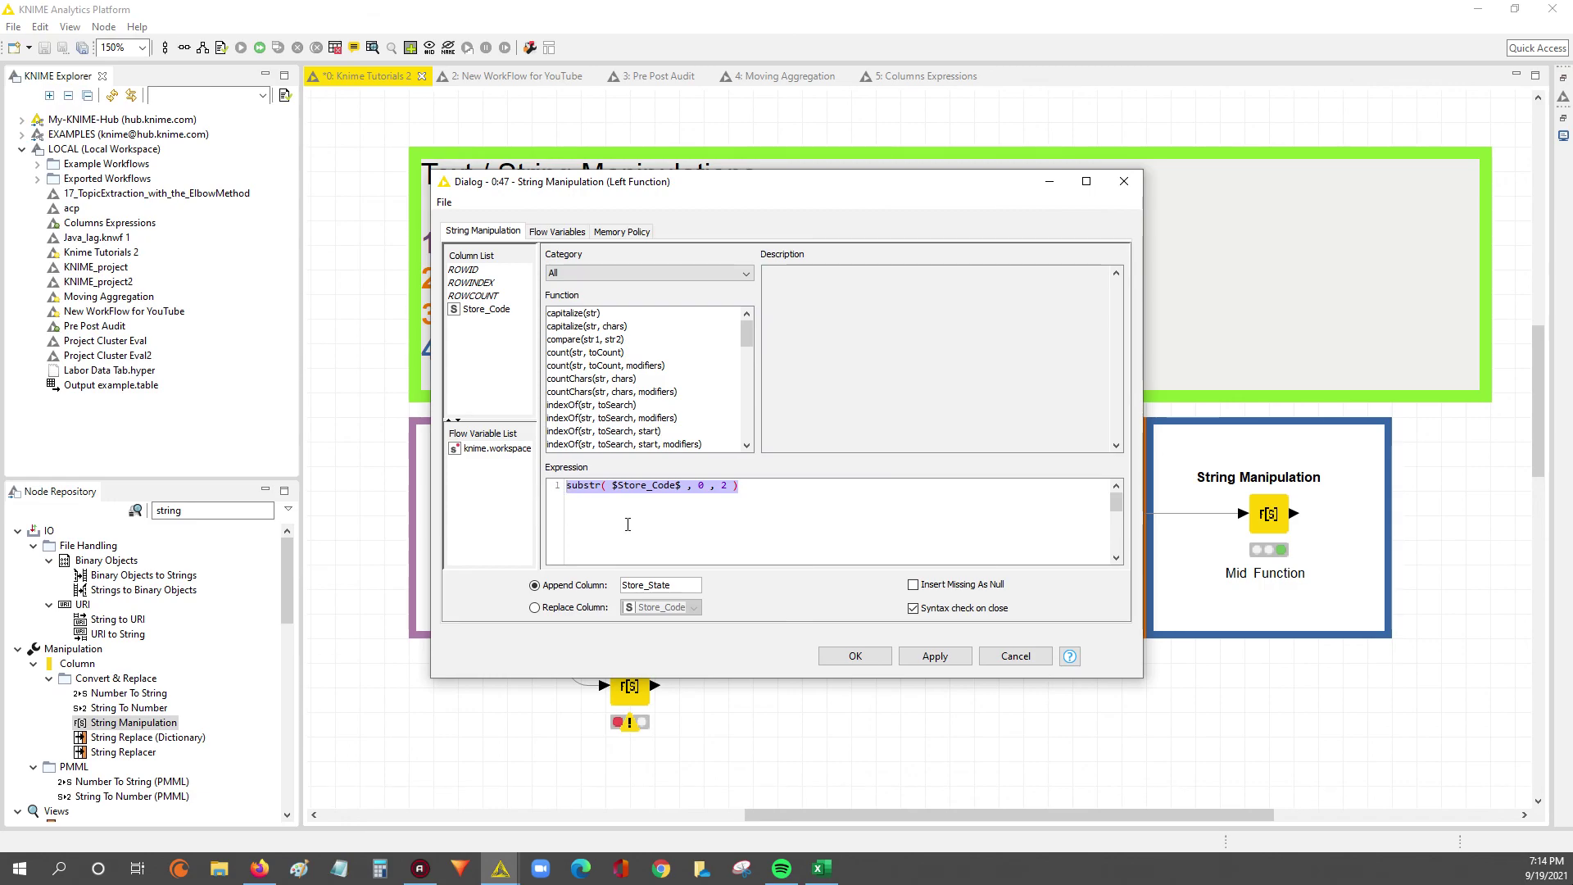